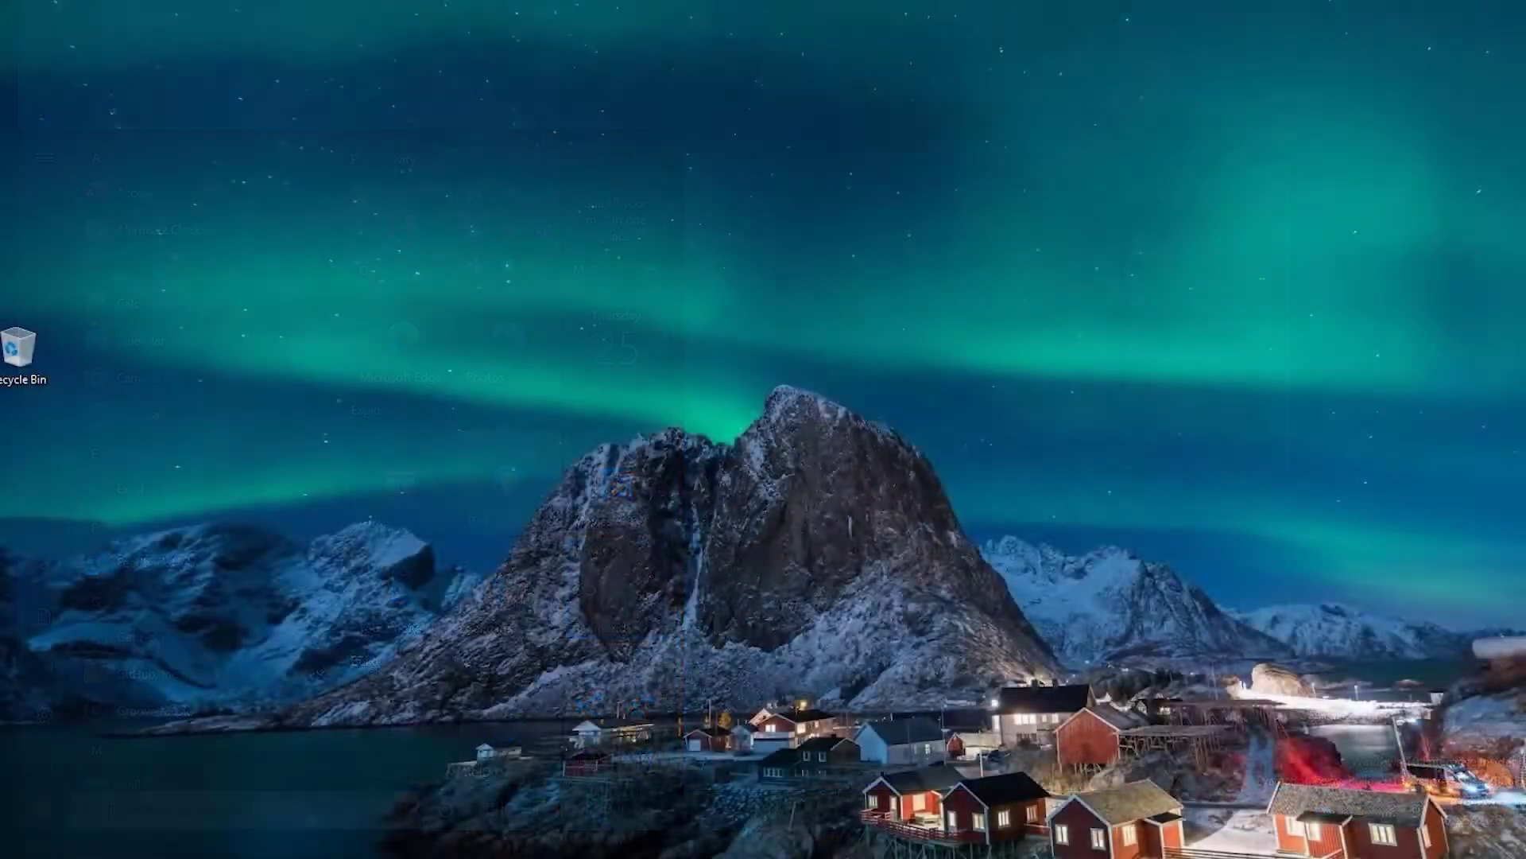
# Browse the full app list in the Start menu, including the contents of the WPS Office folder.
pyautogui.press('super')
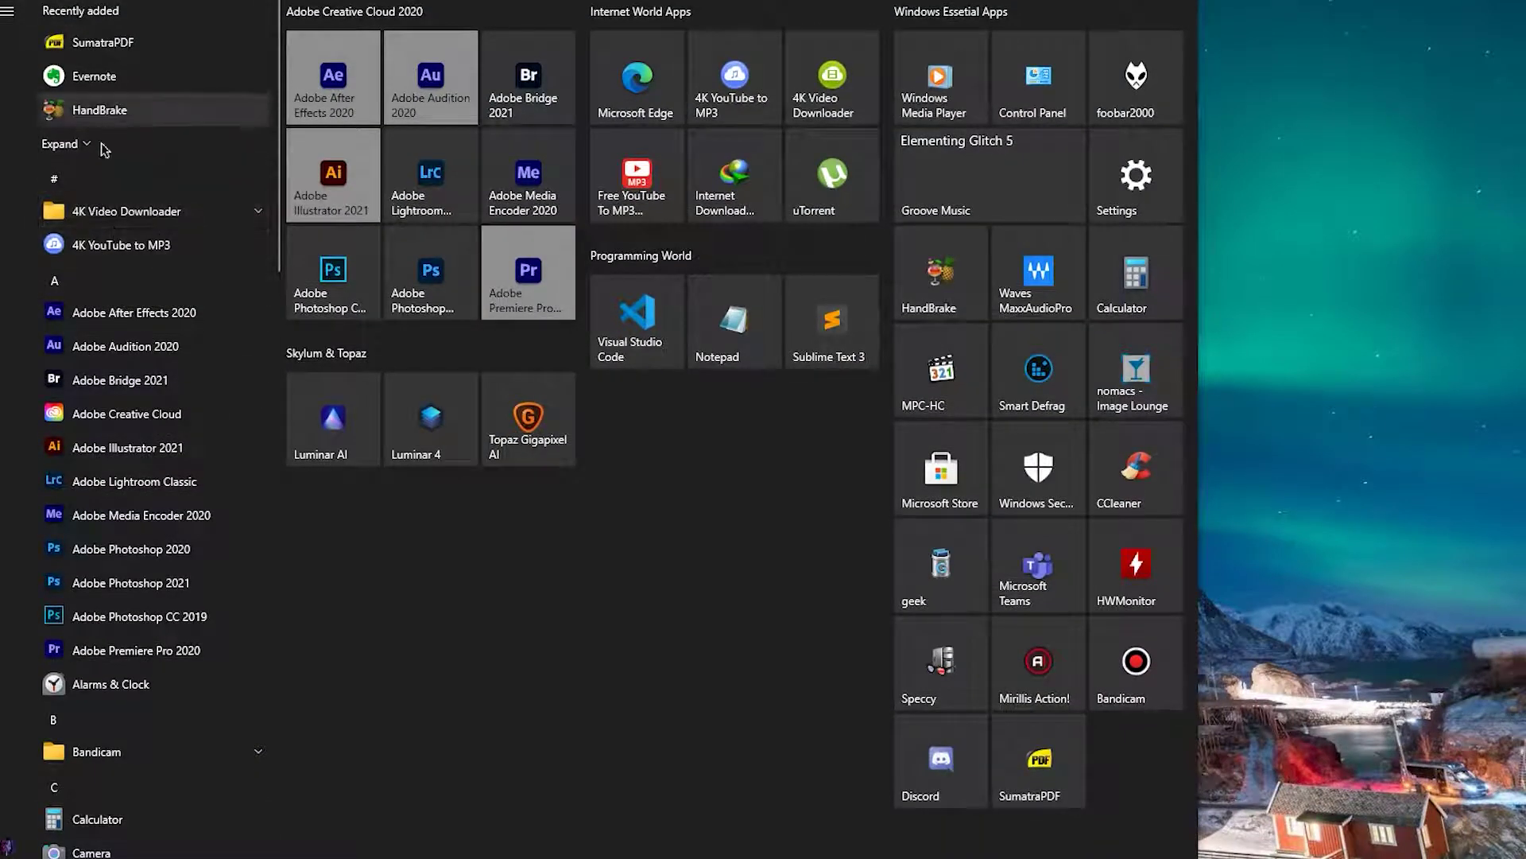
pyautogui.scroll(-3, 203, 493)
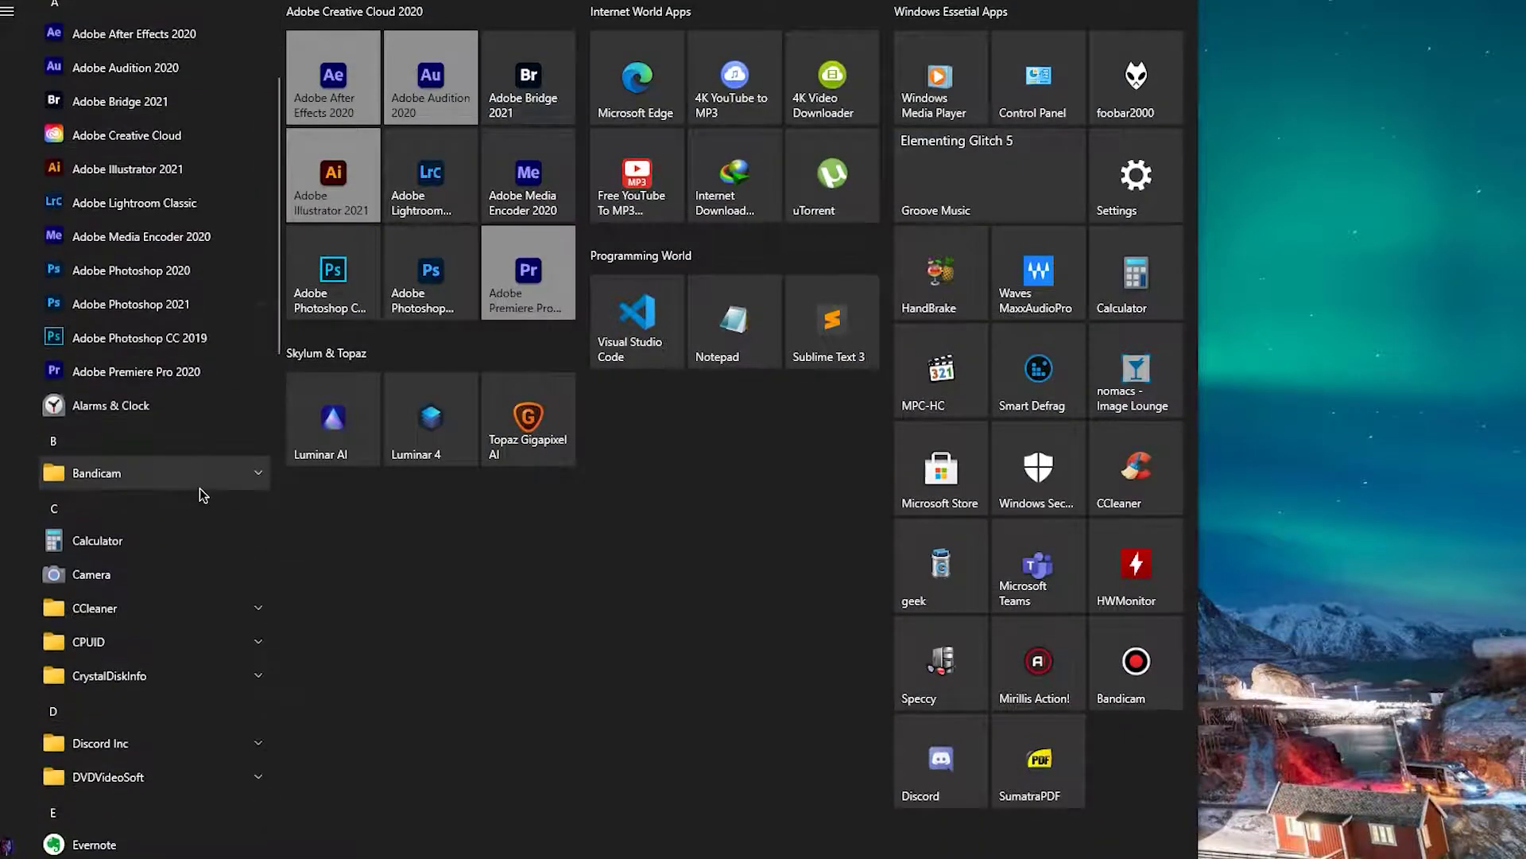
pyautogui.scroll(-2, 204, 495)
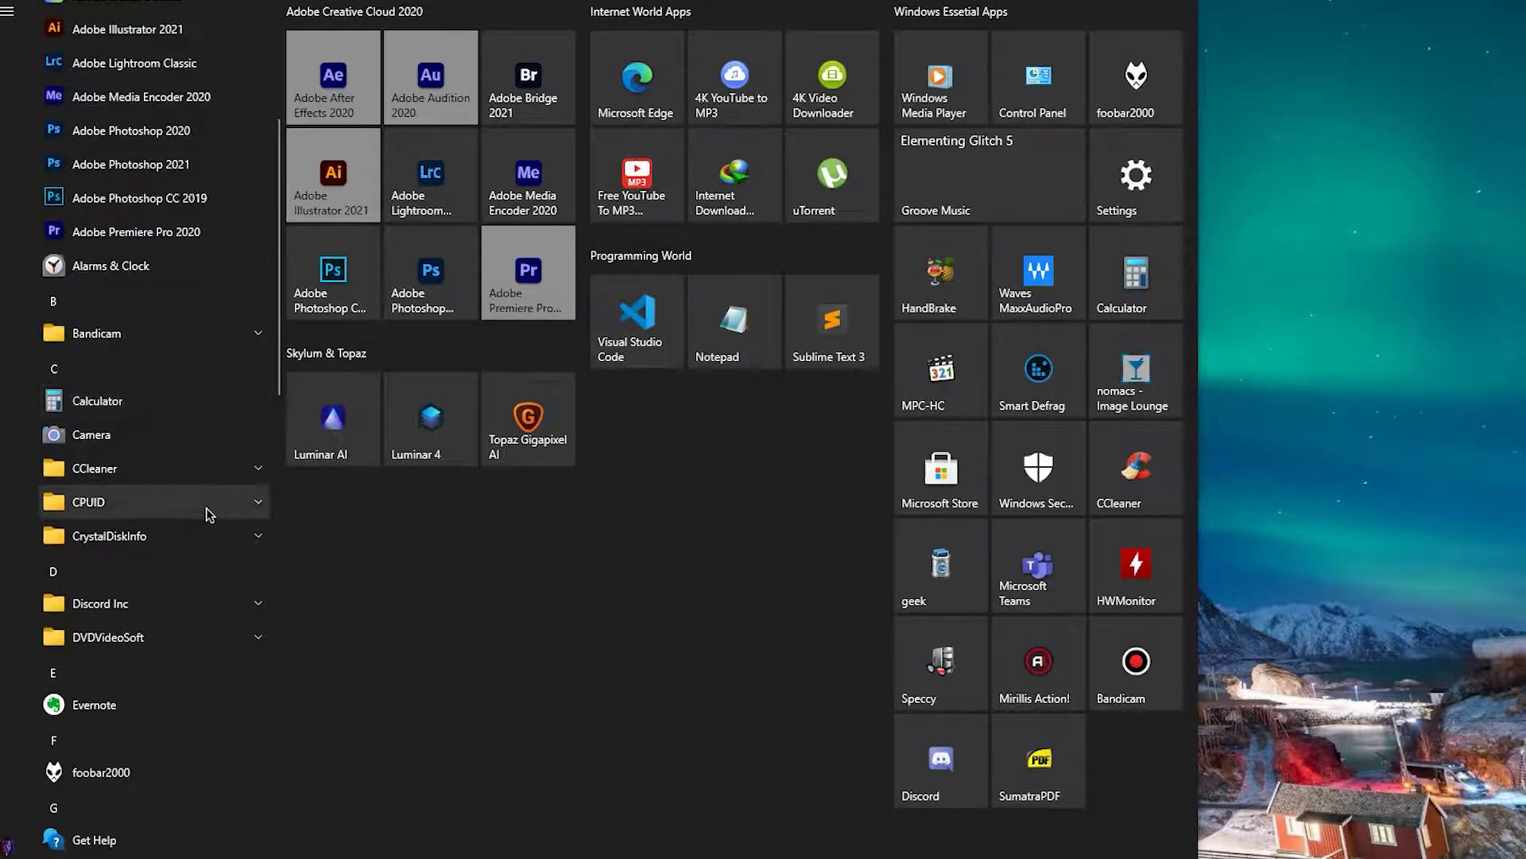
pyautogui.scroll(-5, 207, 508)
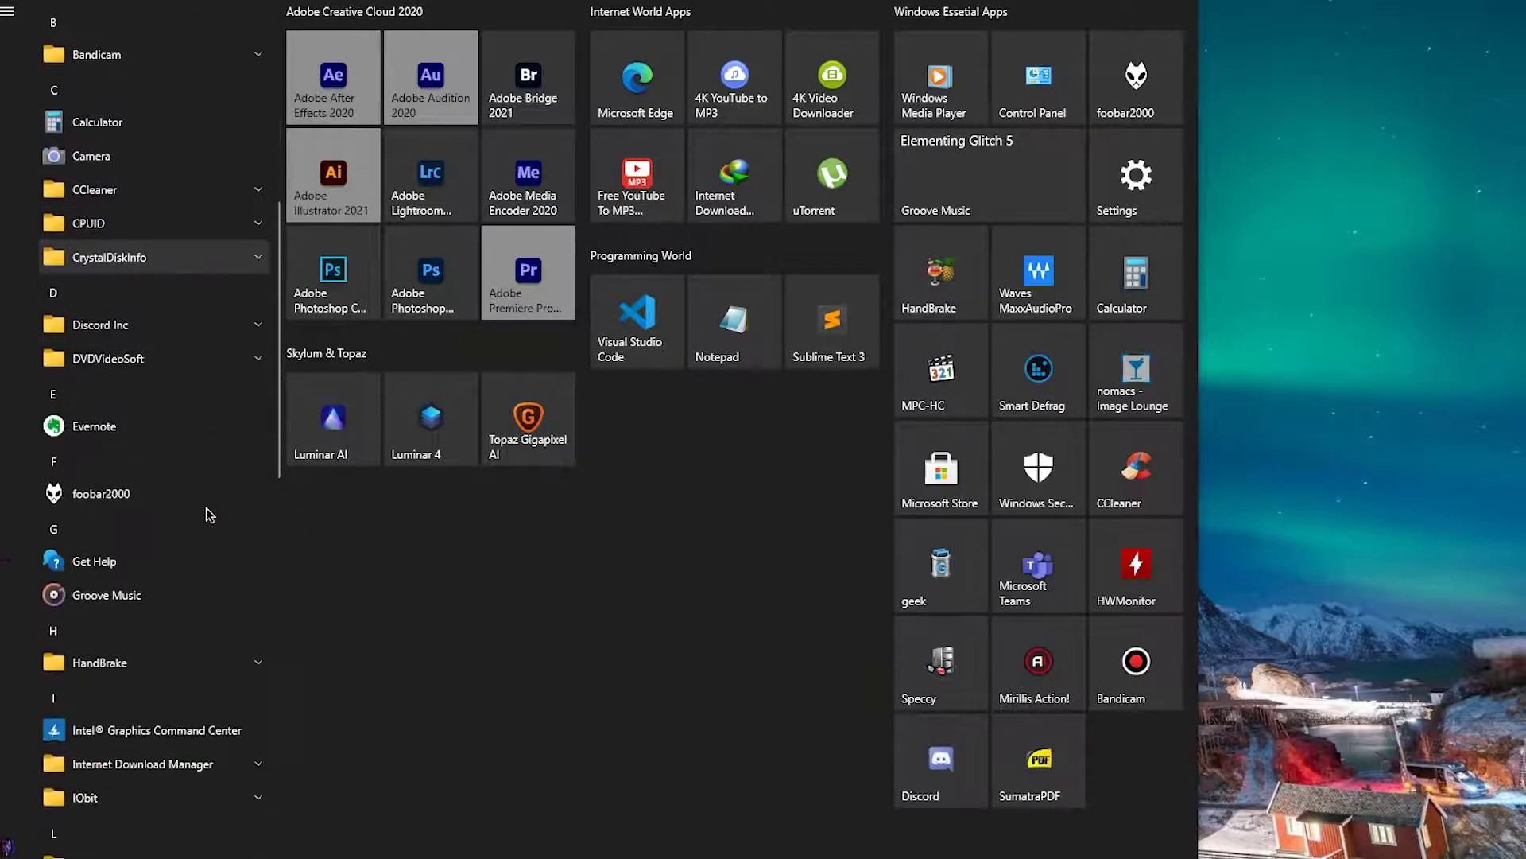
pyautogui.scroll(-5, 126, 336)
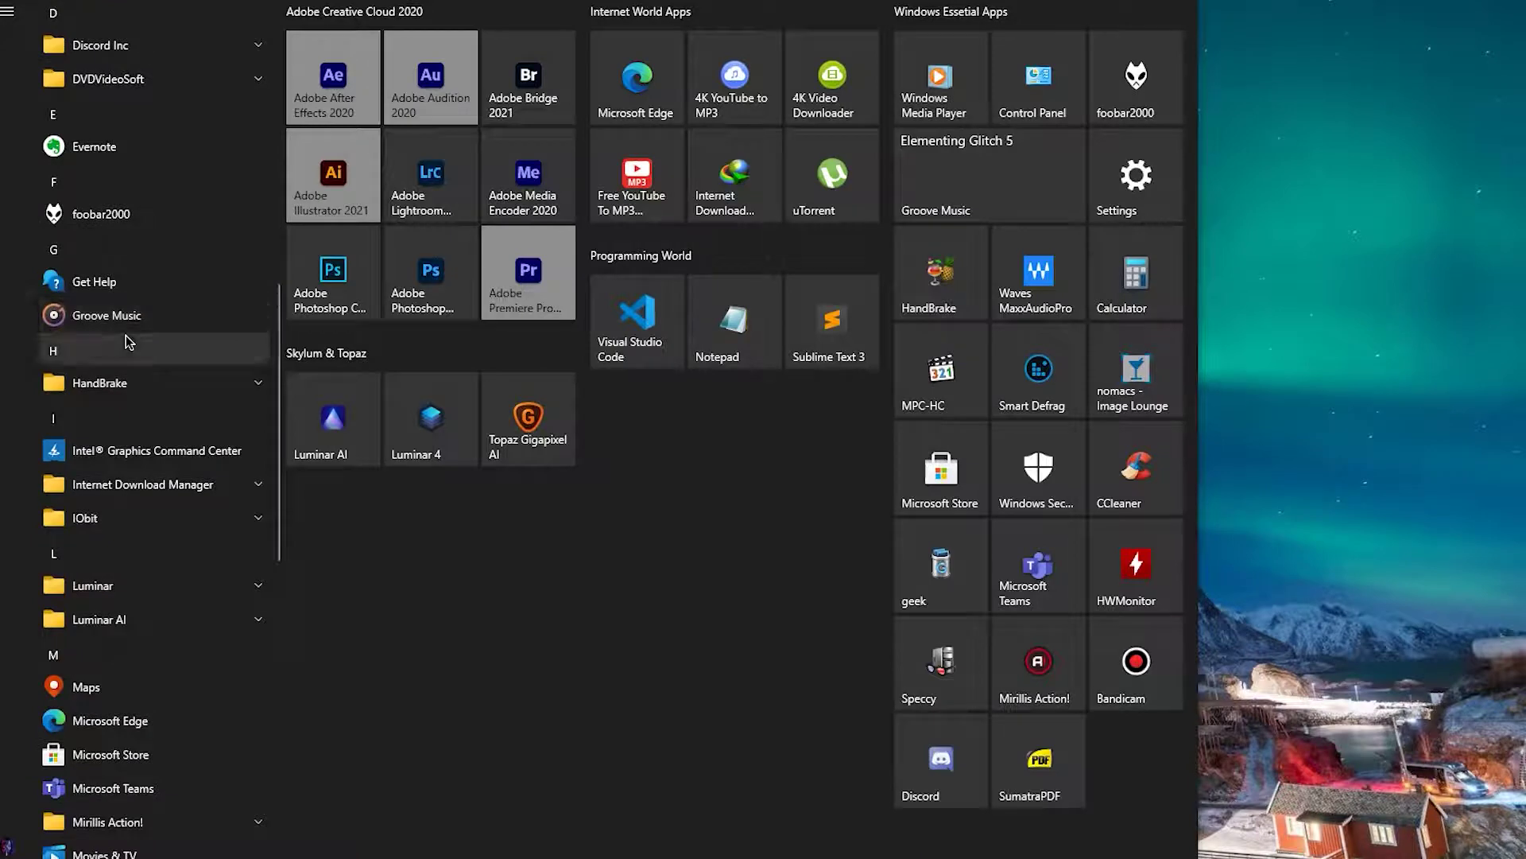
pyautogui.scroll(-4, 125, 336)
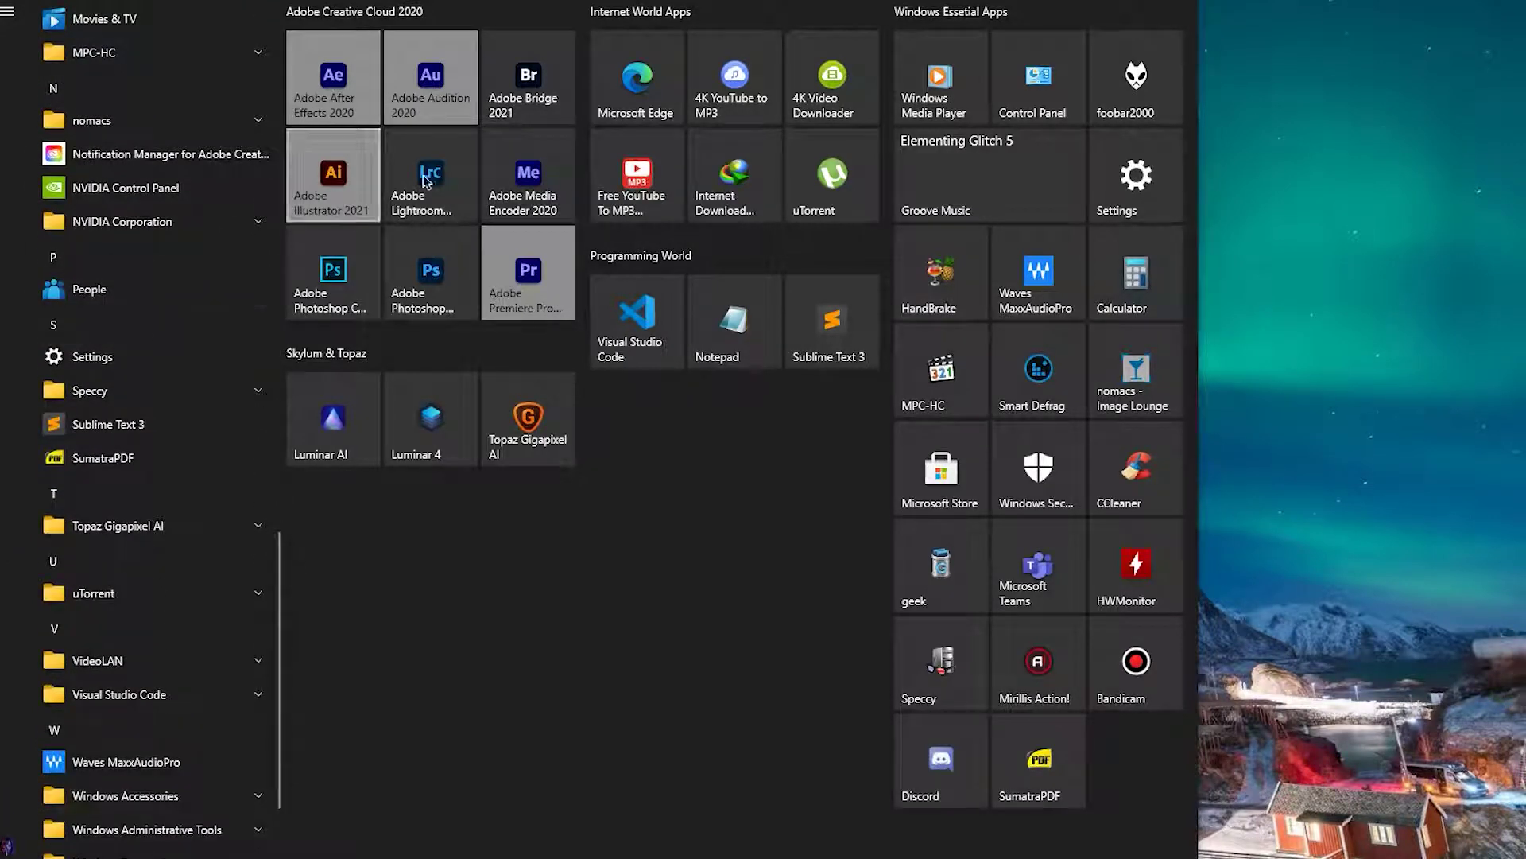
pyautogui.scroll(-3, 143, 773)
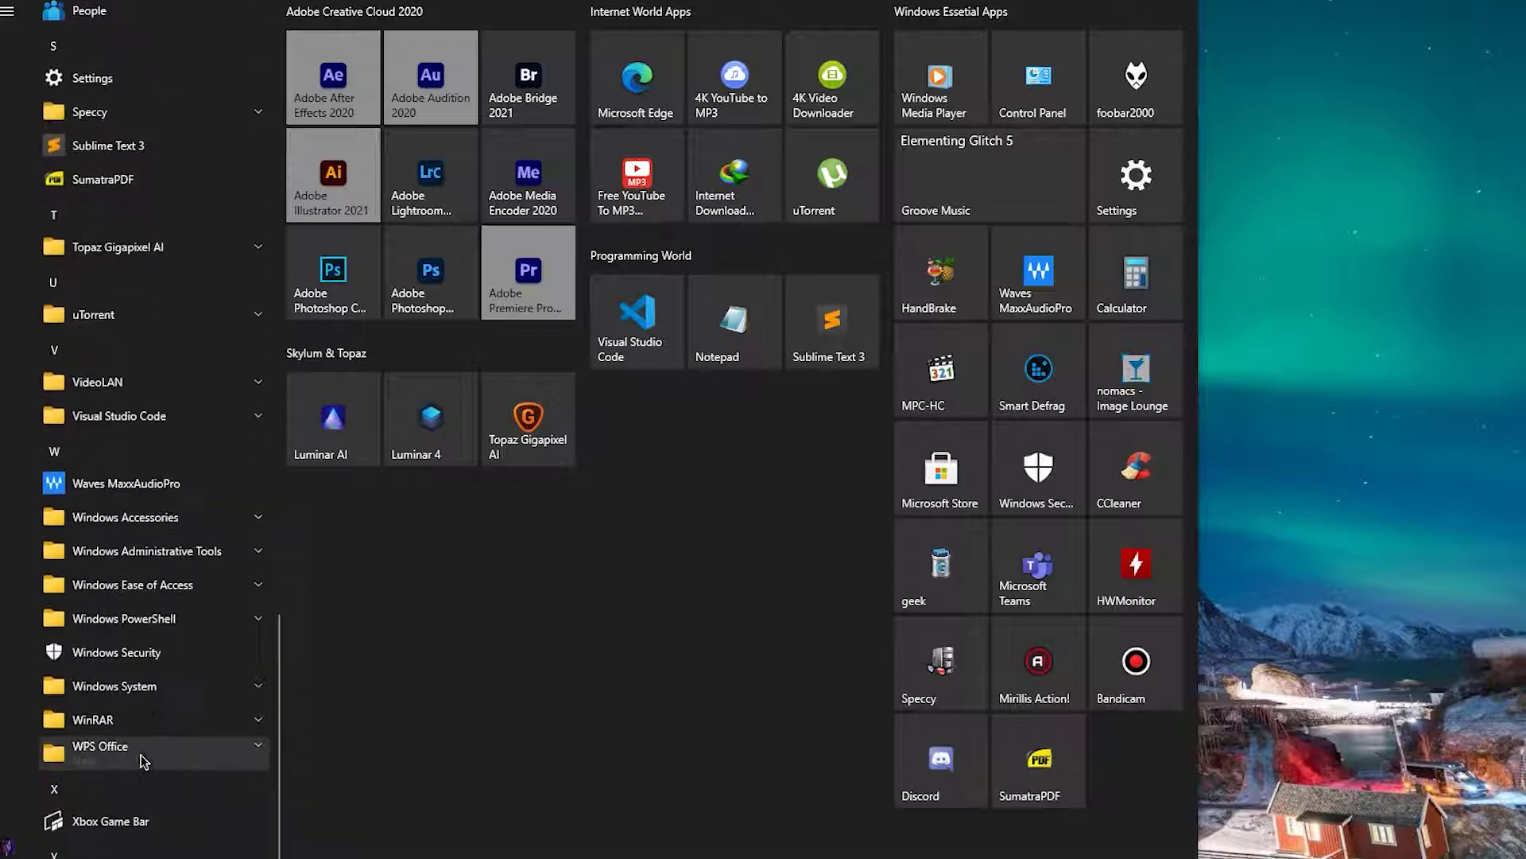
pyautogui.click(157, 704)
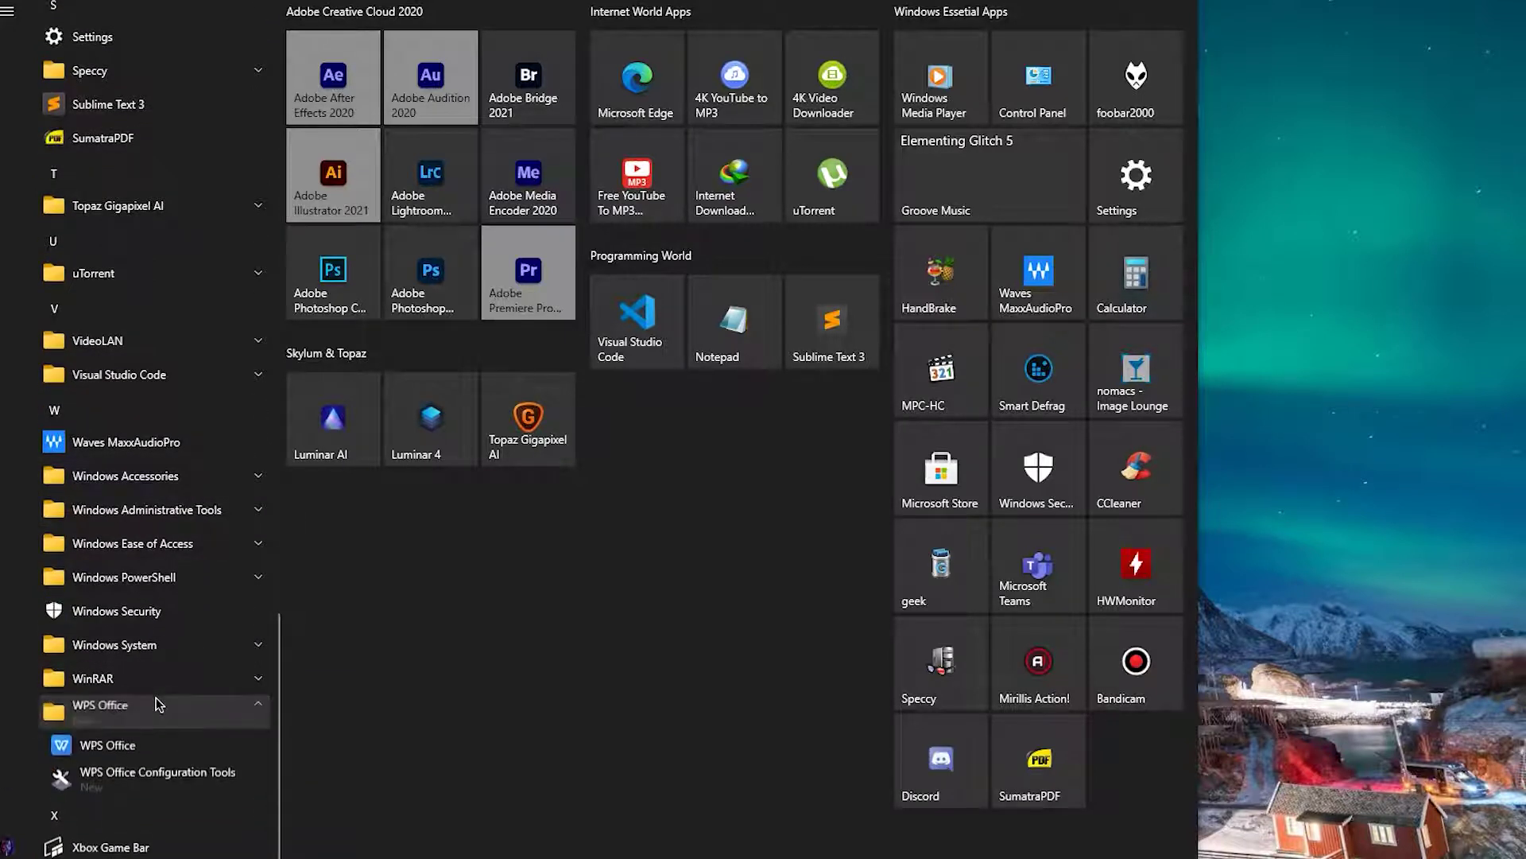
pyautogui.rightClick(150, 779)
pyautogui.click(164, 726)
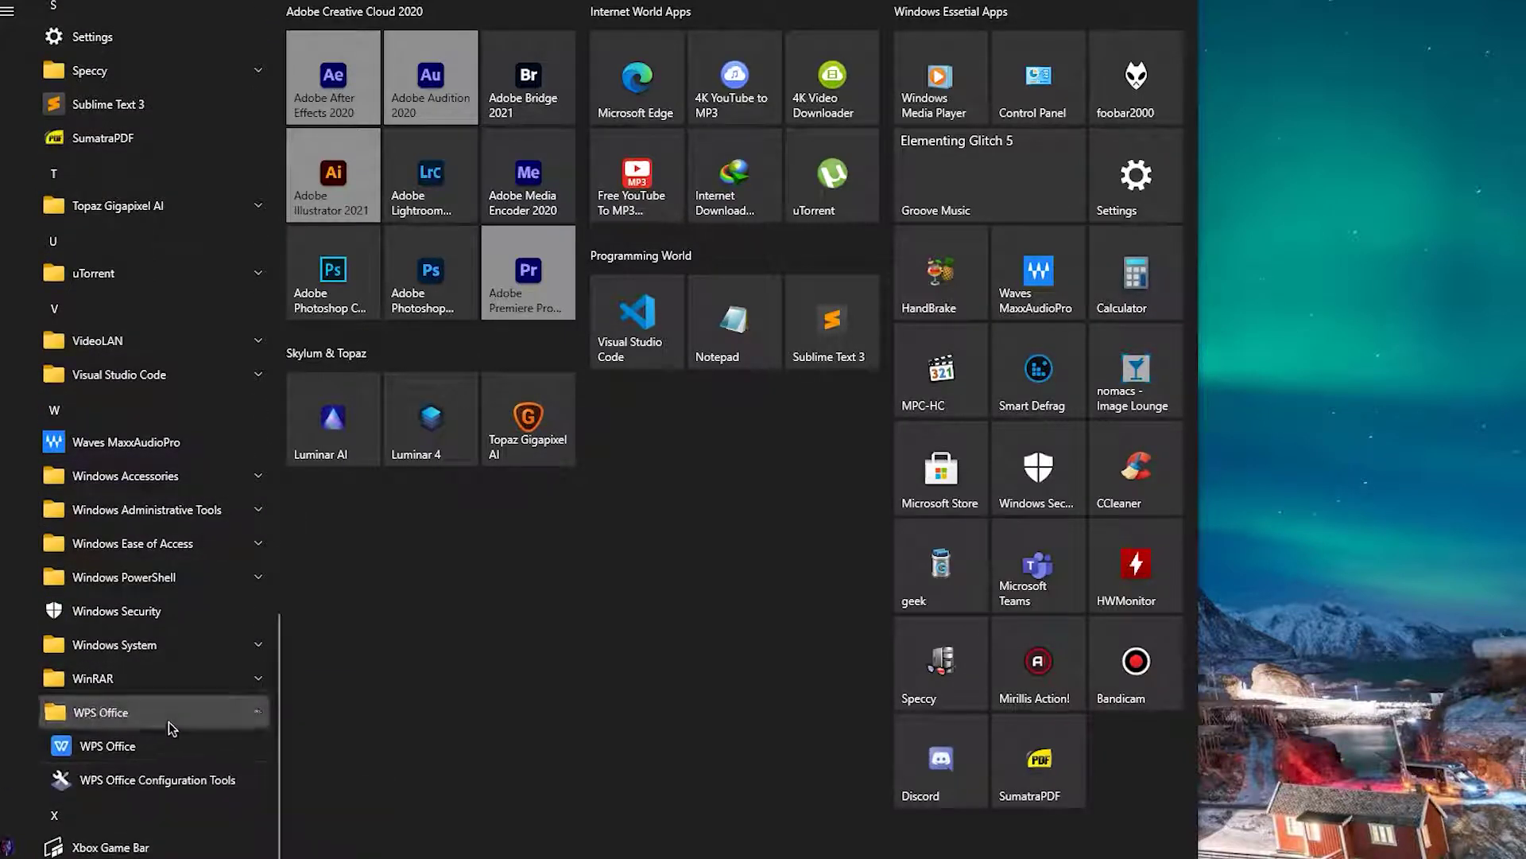
pyautogui.click(171, 725)
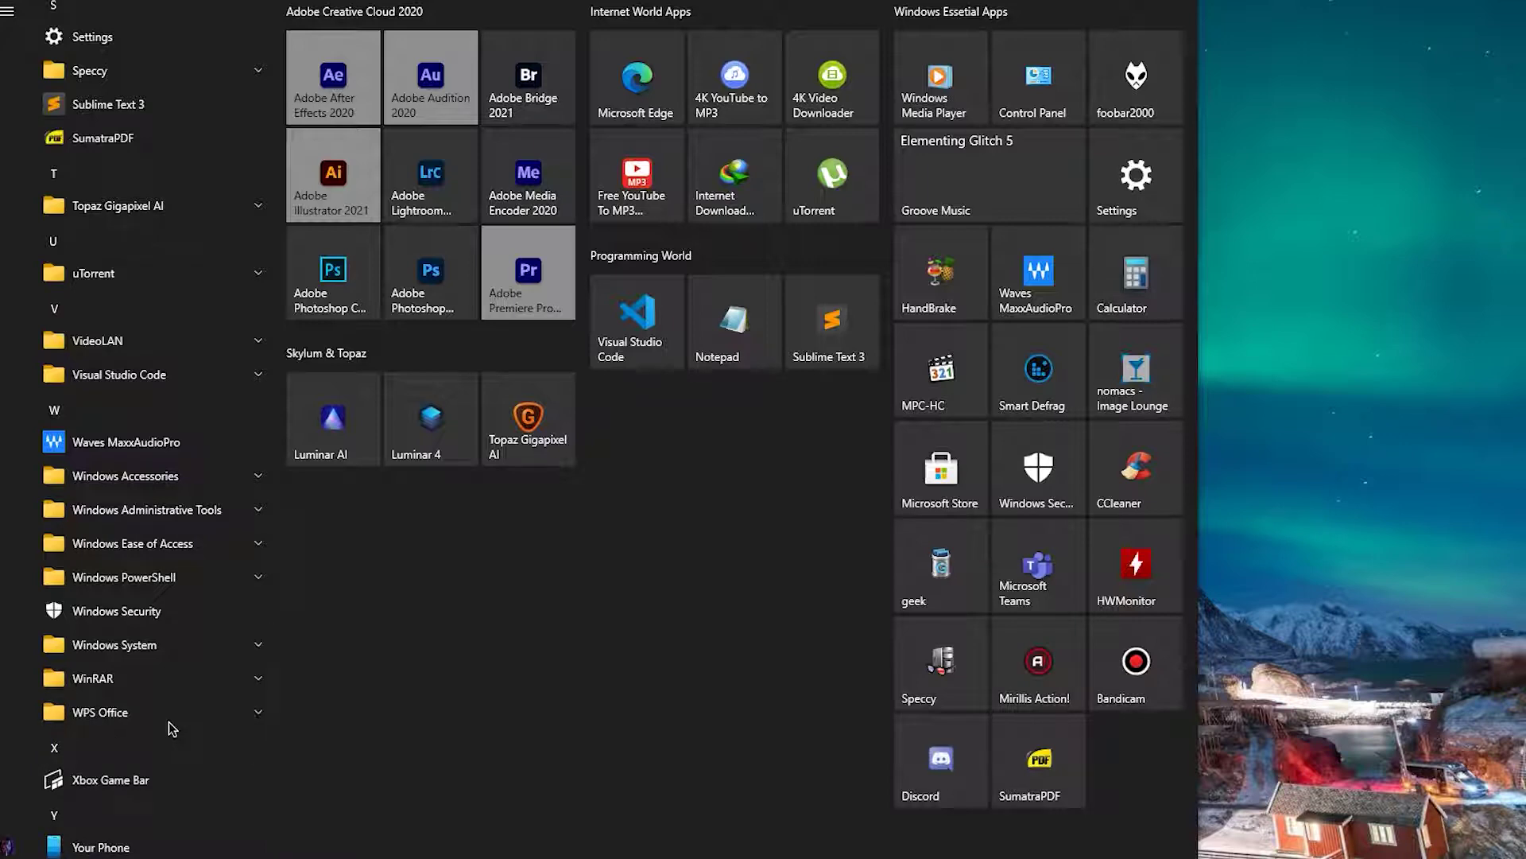
pyautogui.scroll(15, 204, 648)
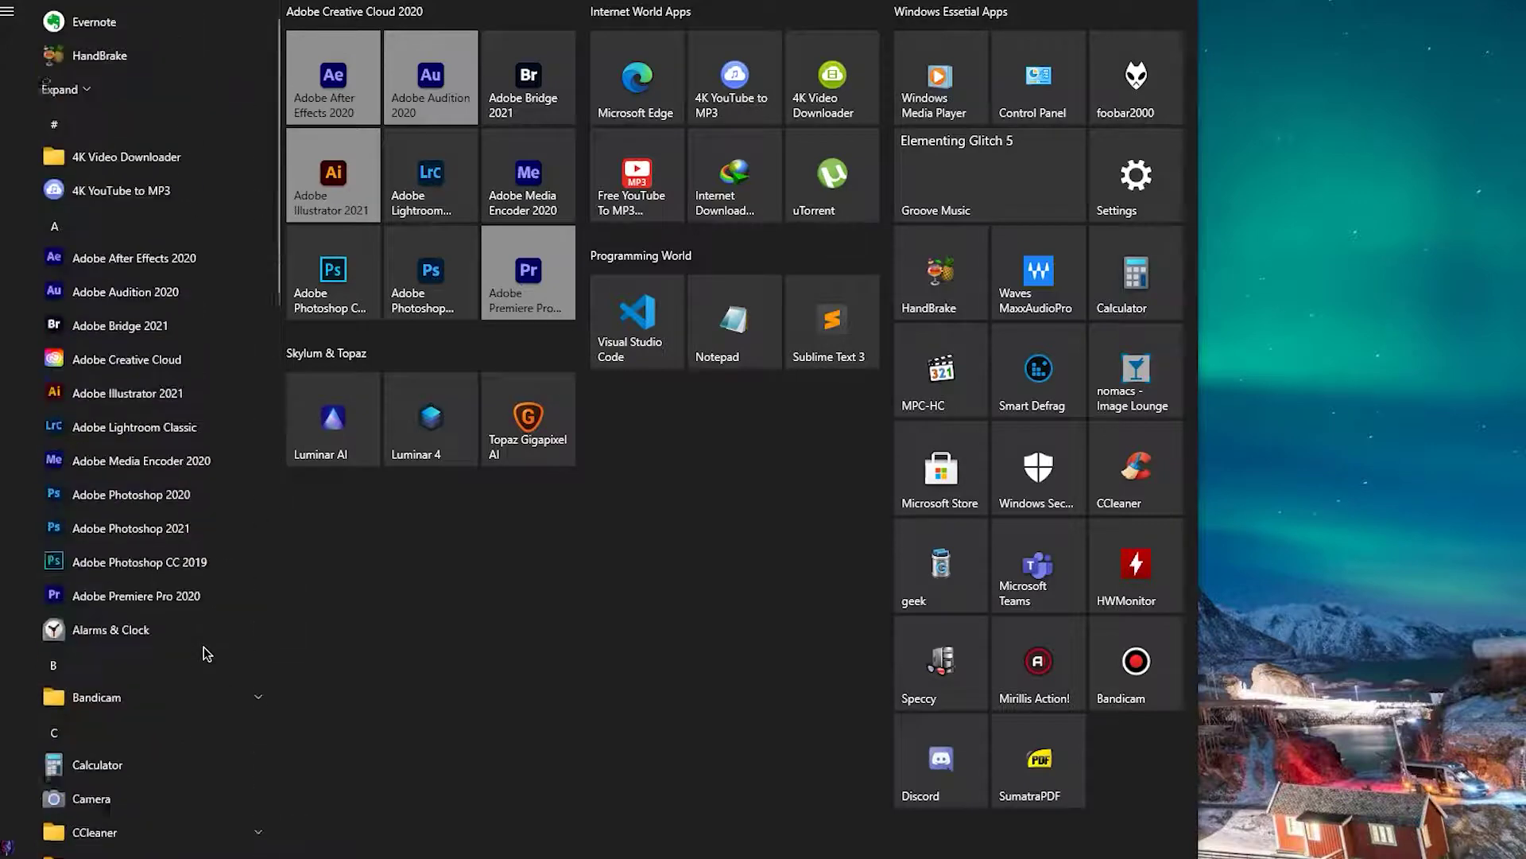
pyautogui.scroll(2, 205, 652)
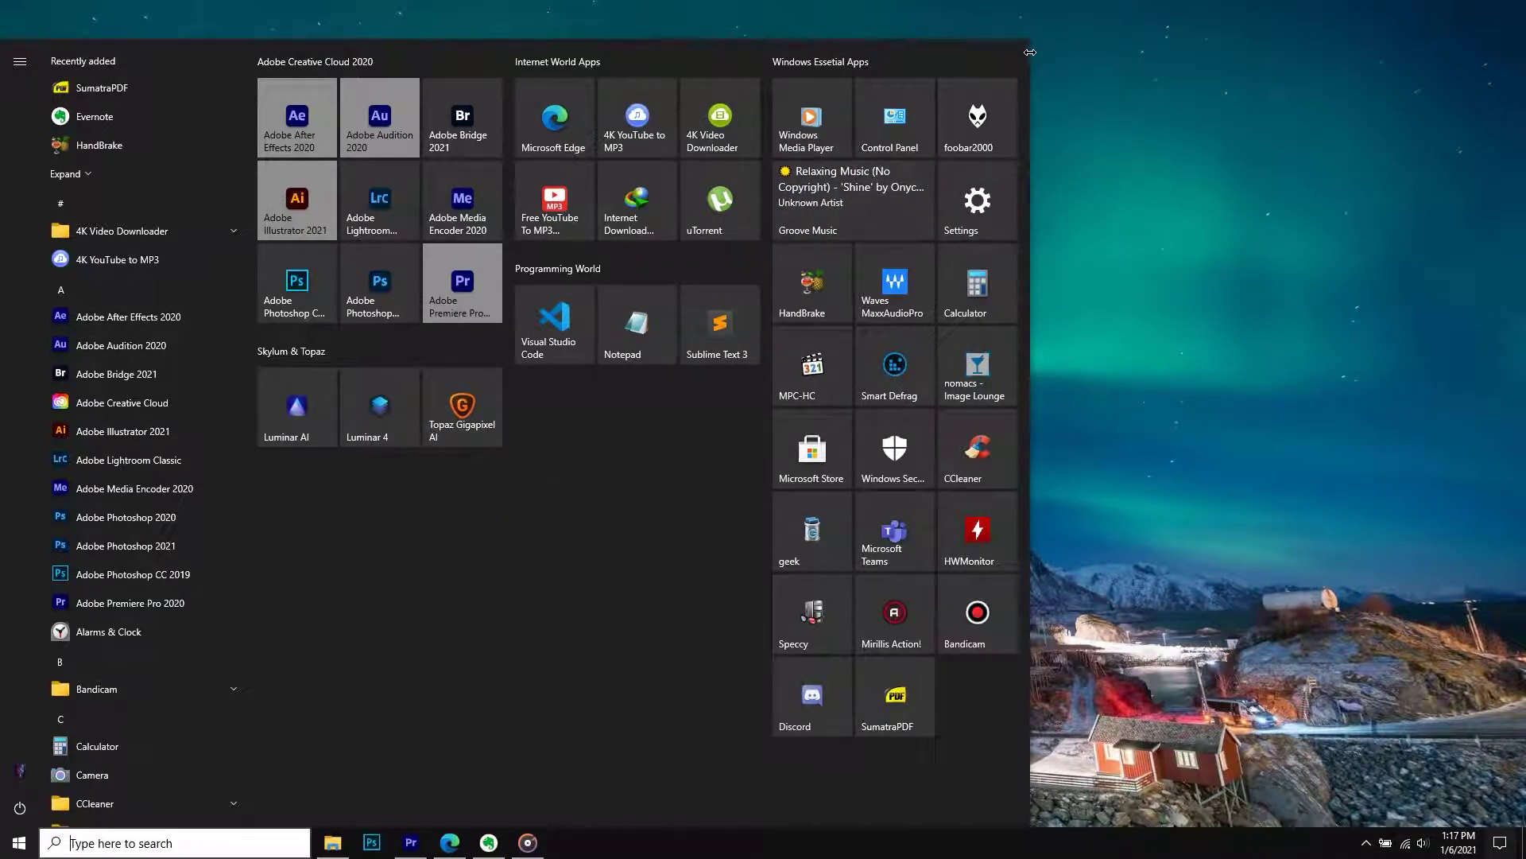
# Stretch the Start menu to four tile columns, and shrink it back to three columns with a lower height.
pyautogui.moveTo(1032, 45); pyautogui.dragTo(1413, 2)
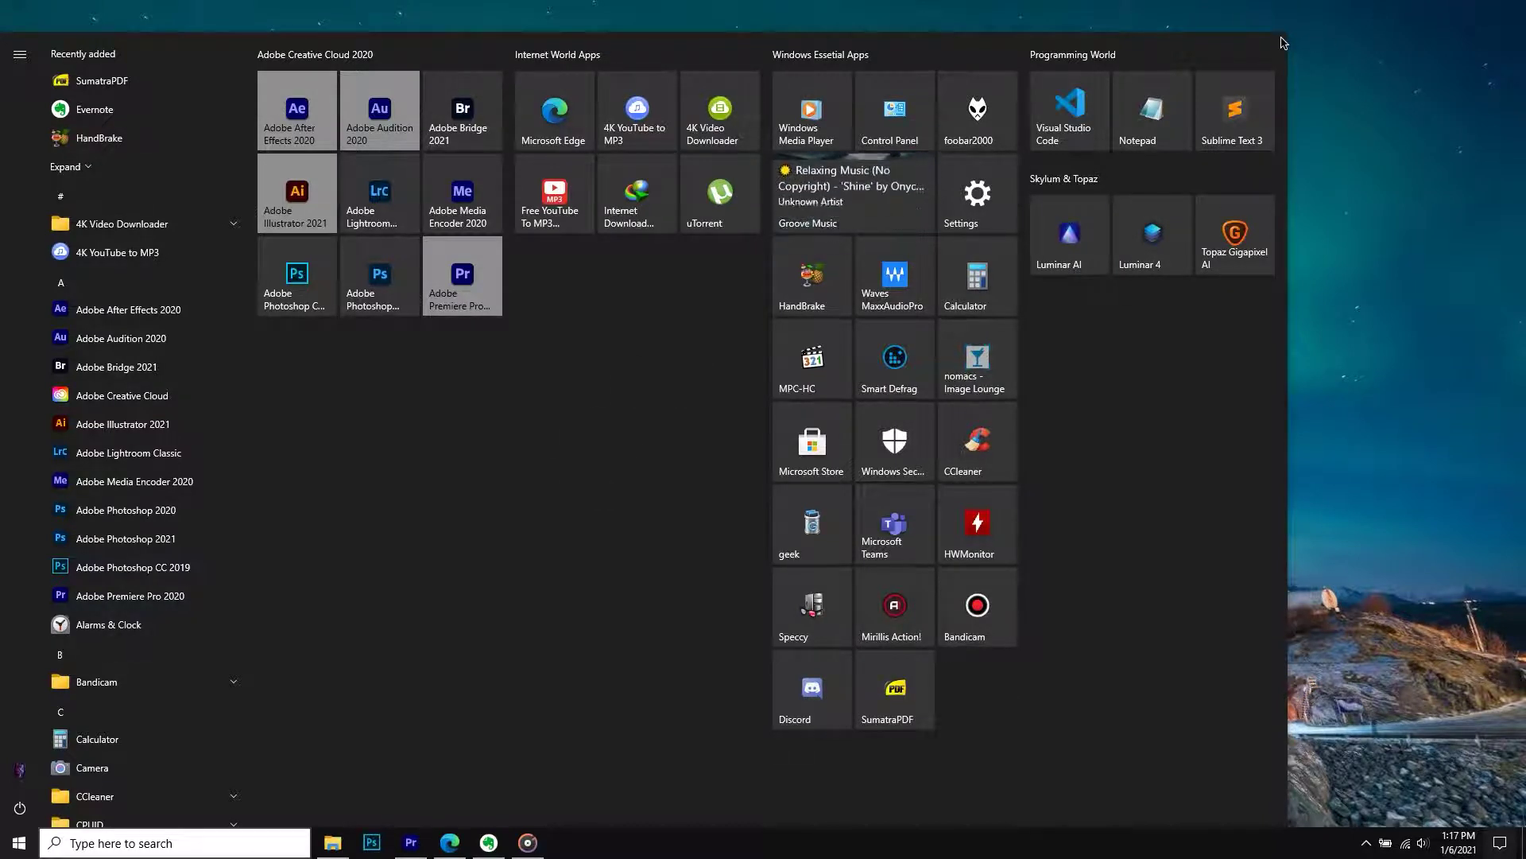
pyautogui.moveTo(1287, 35); pyautogui.dragTo(1030, 80)
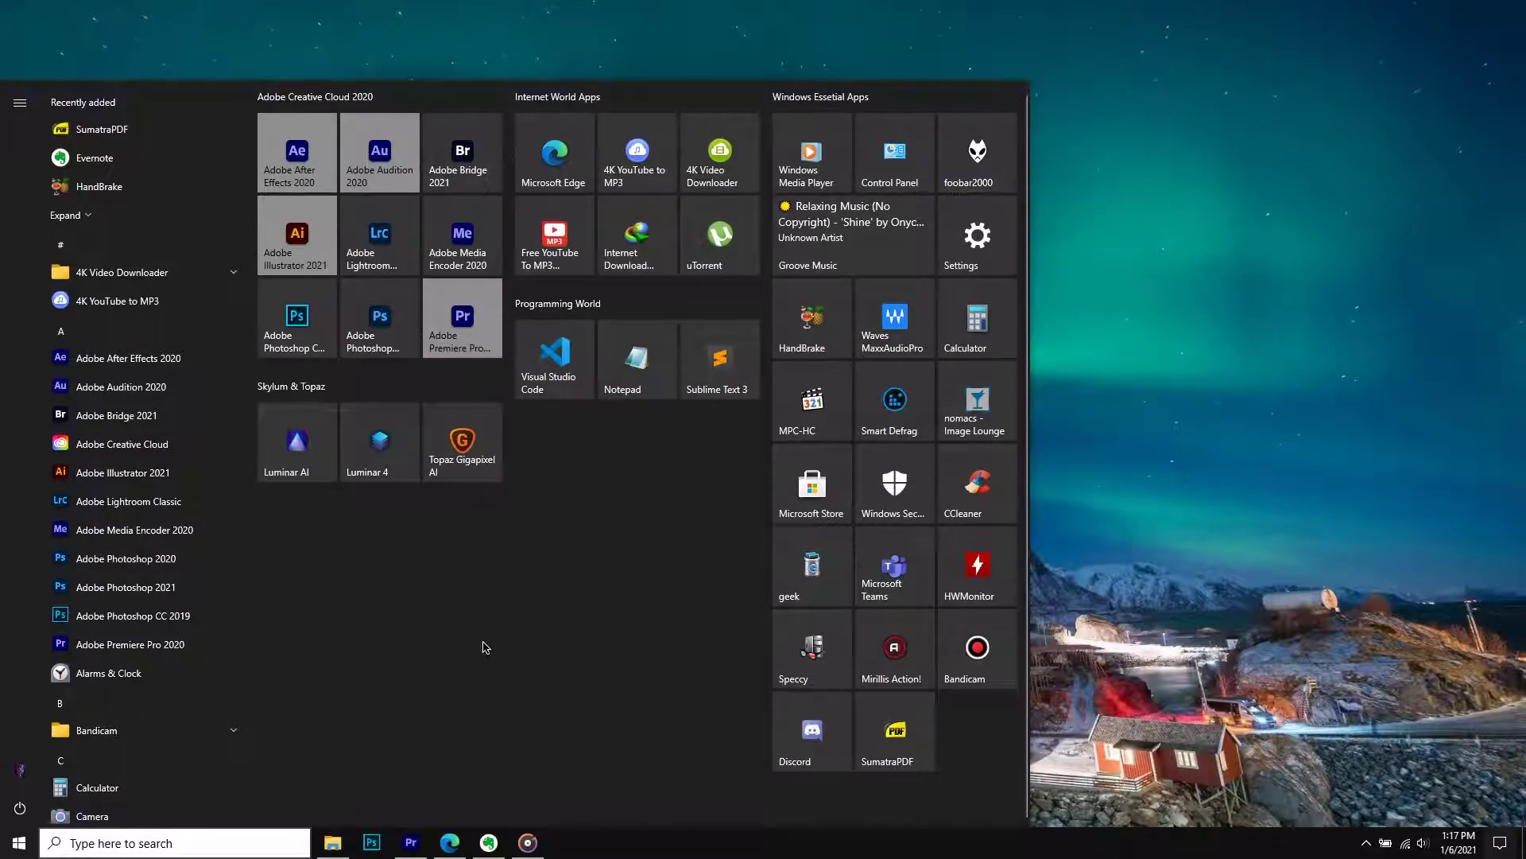
# Open the Start page of the Personalization settings by way of the taskbar settings.
pyautogui.rightClick(869, 844)
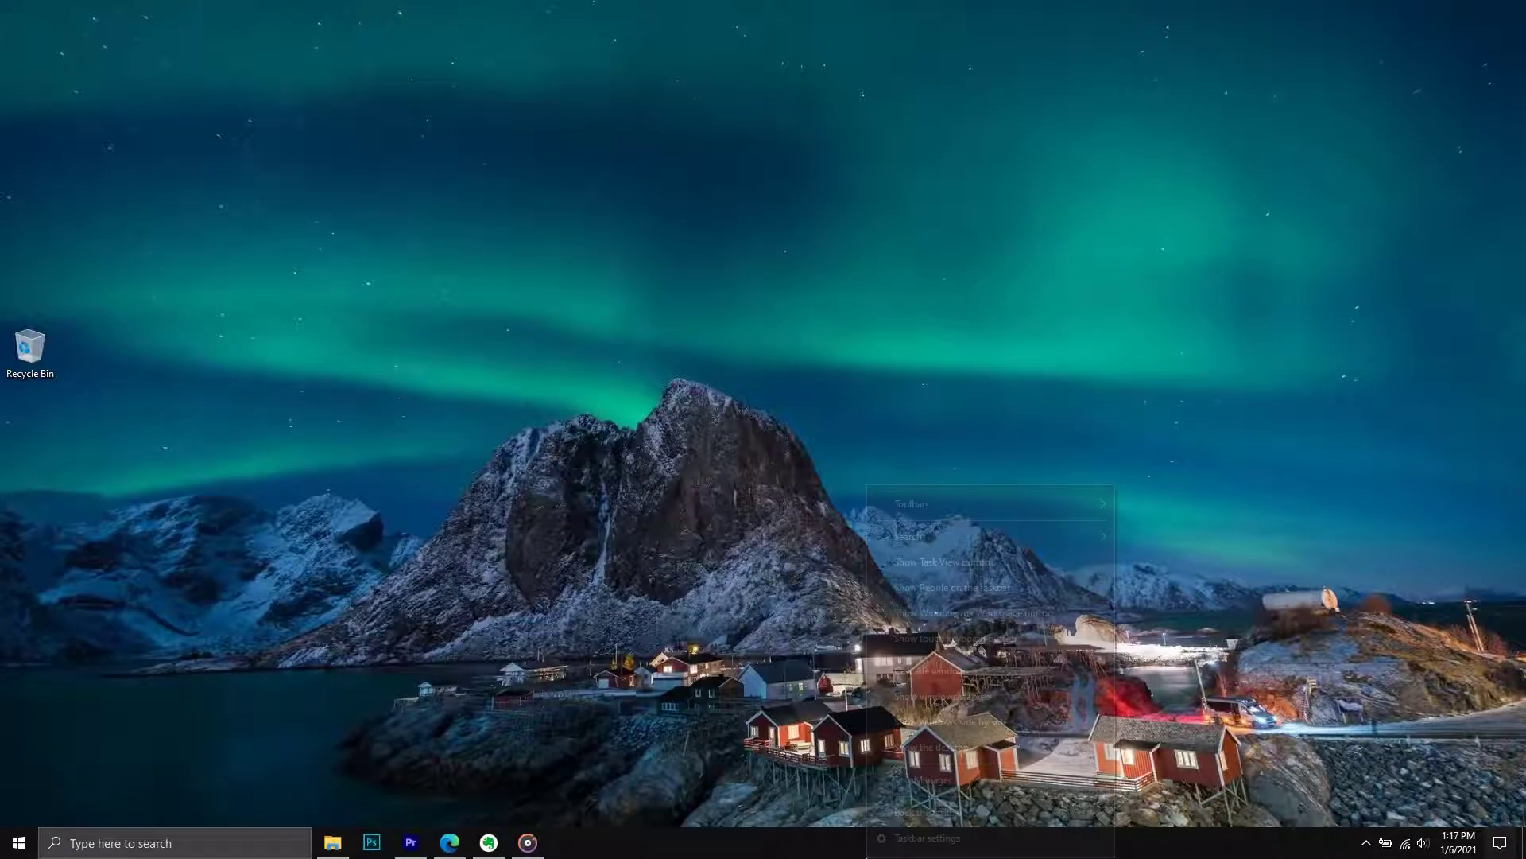
pyautogui.click(927, 837)
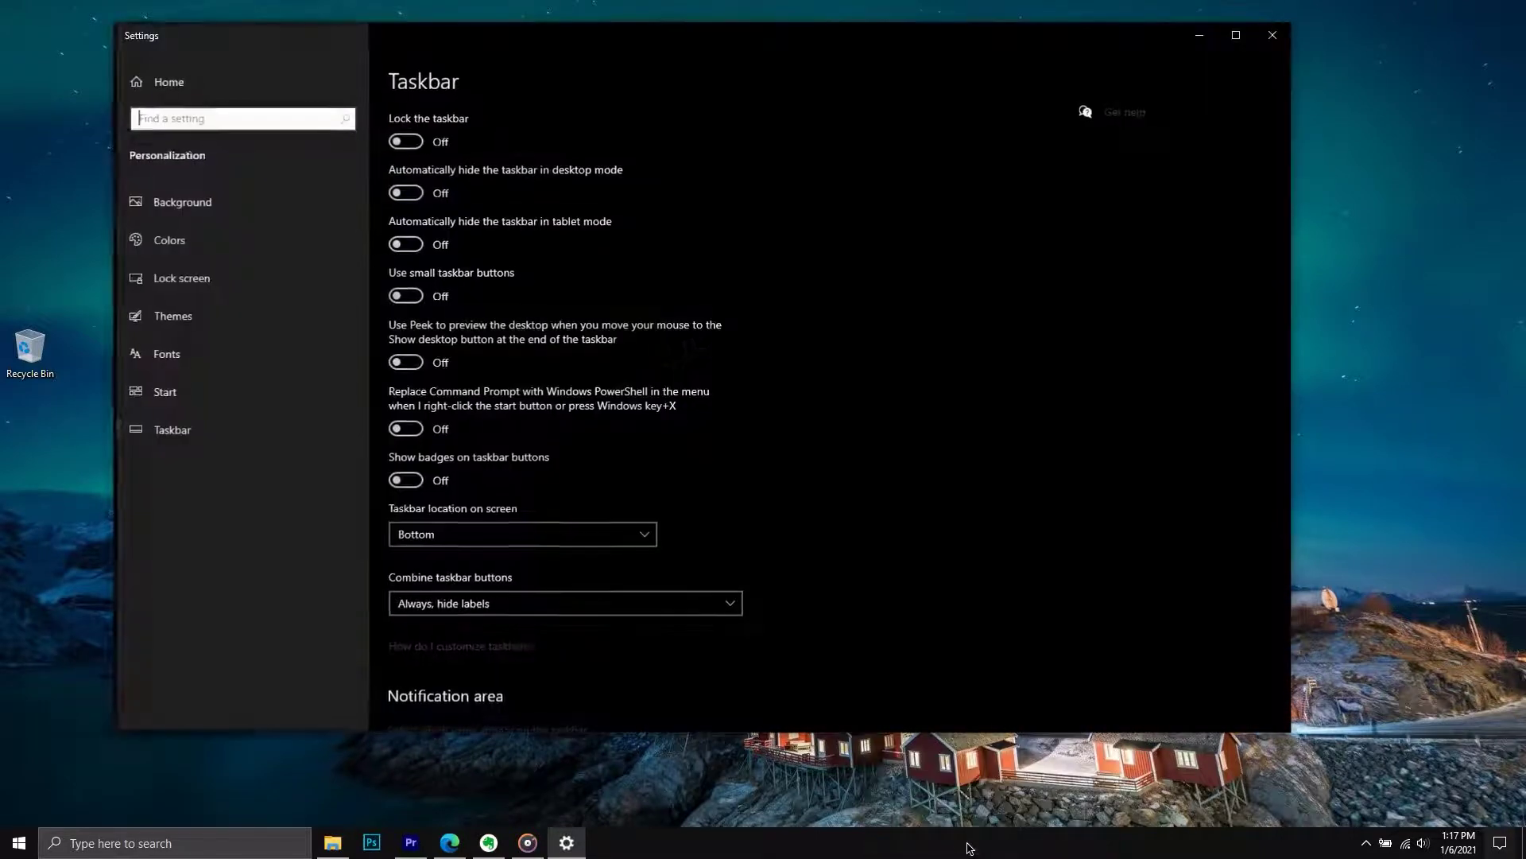
pyautogui.click(246, 398)
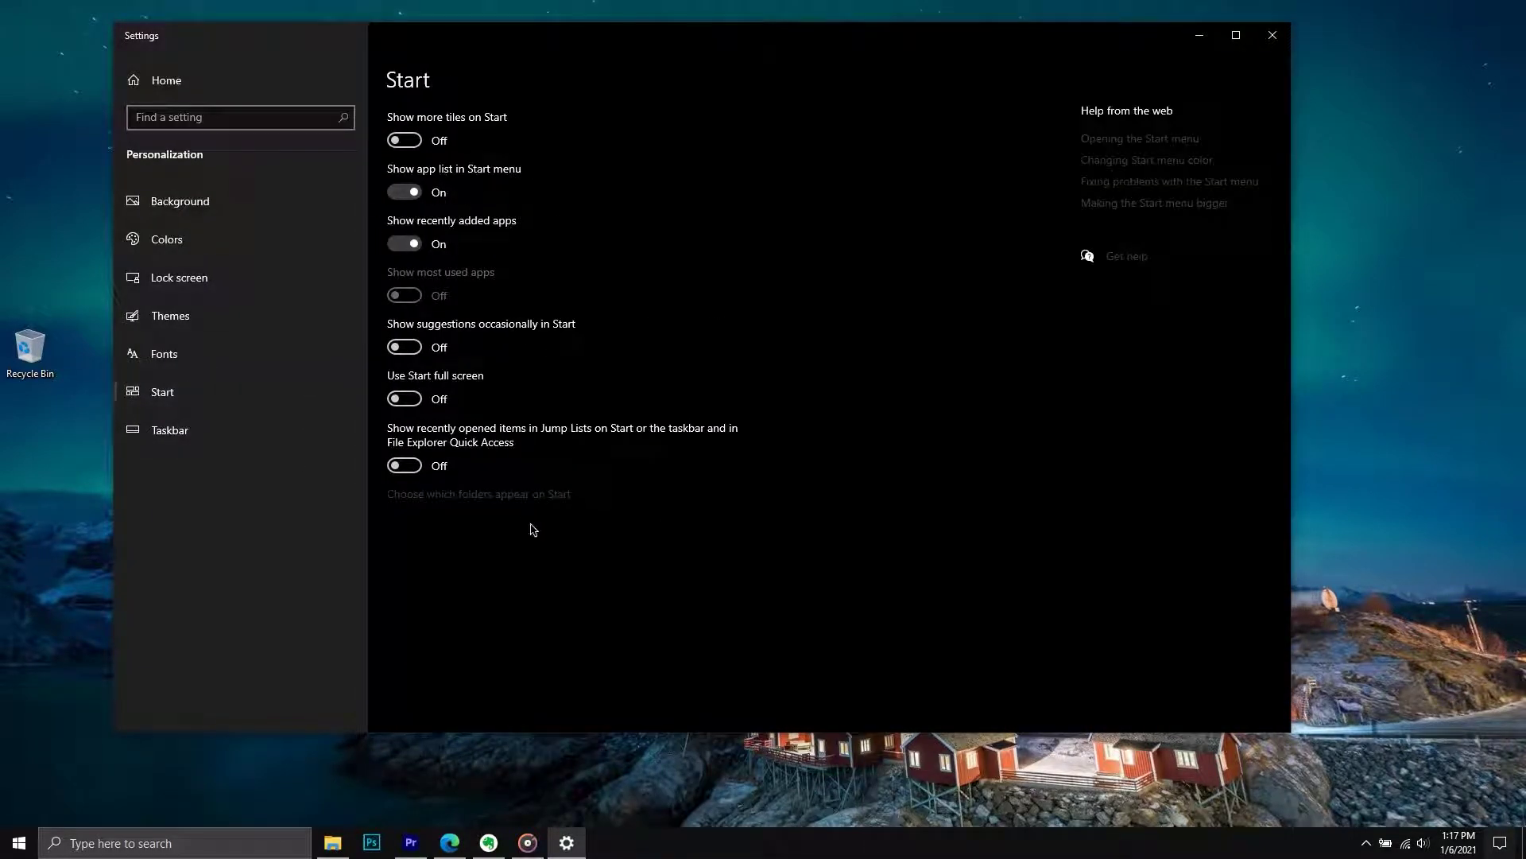
# Turn off recently added apps for Start, comparing the Start menu before and after the change.
pyautogui.click(18, 842)
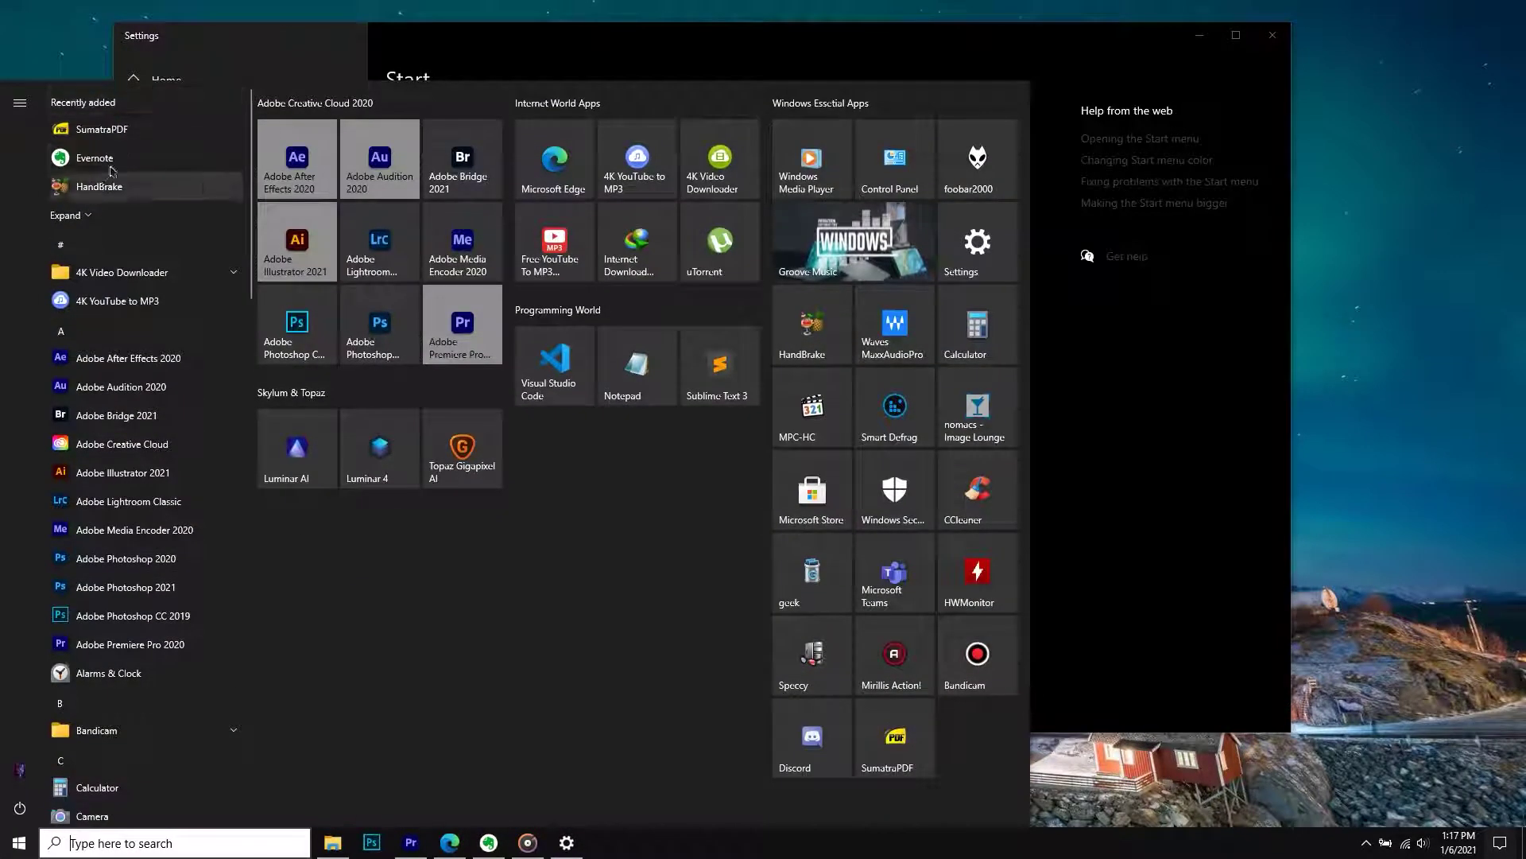
pyautogui.click(537, 74)
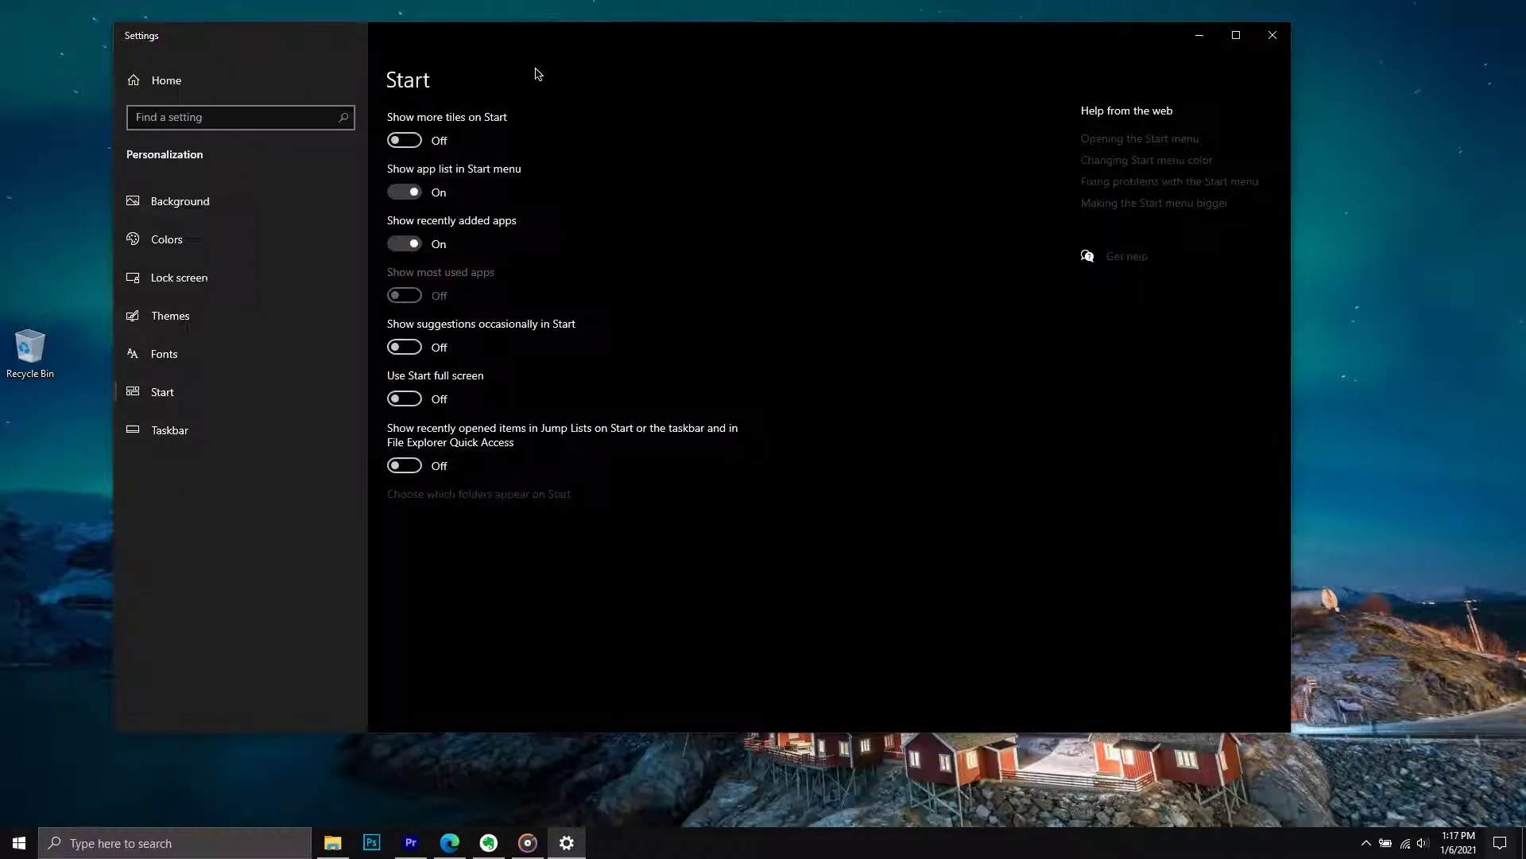
pyautogui.click(19, 842)
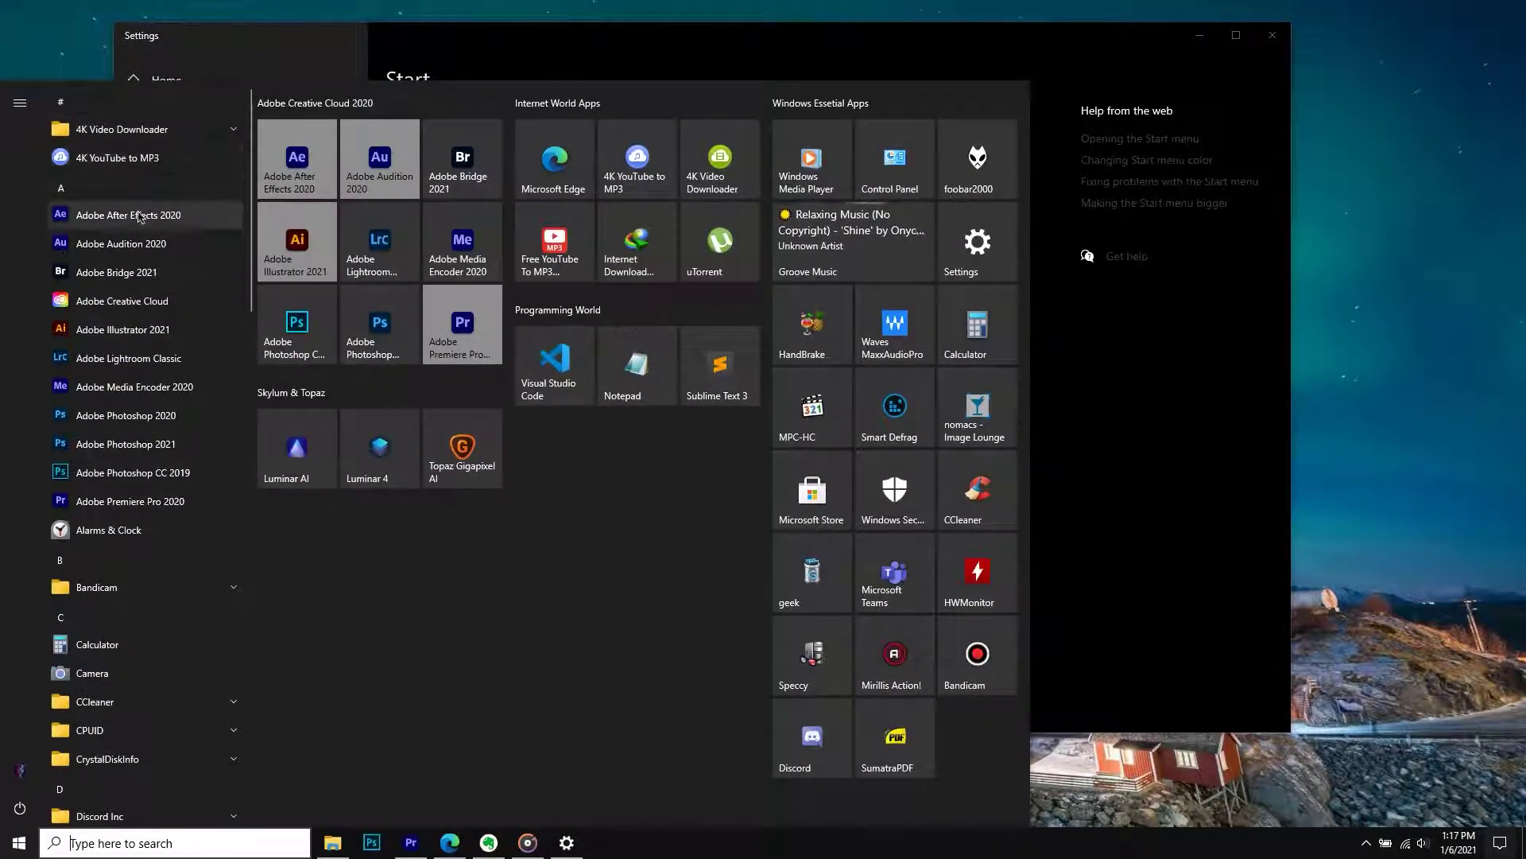
pyautogui.click(485, 55)
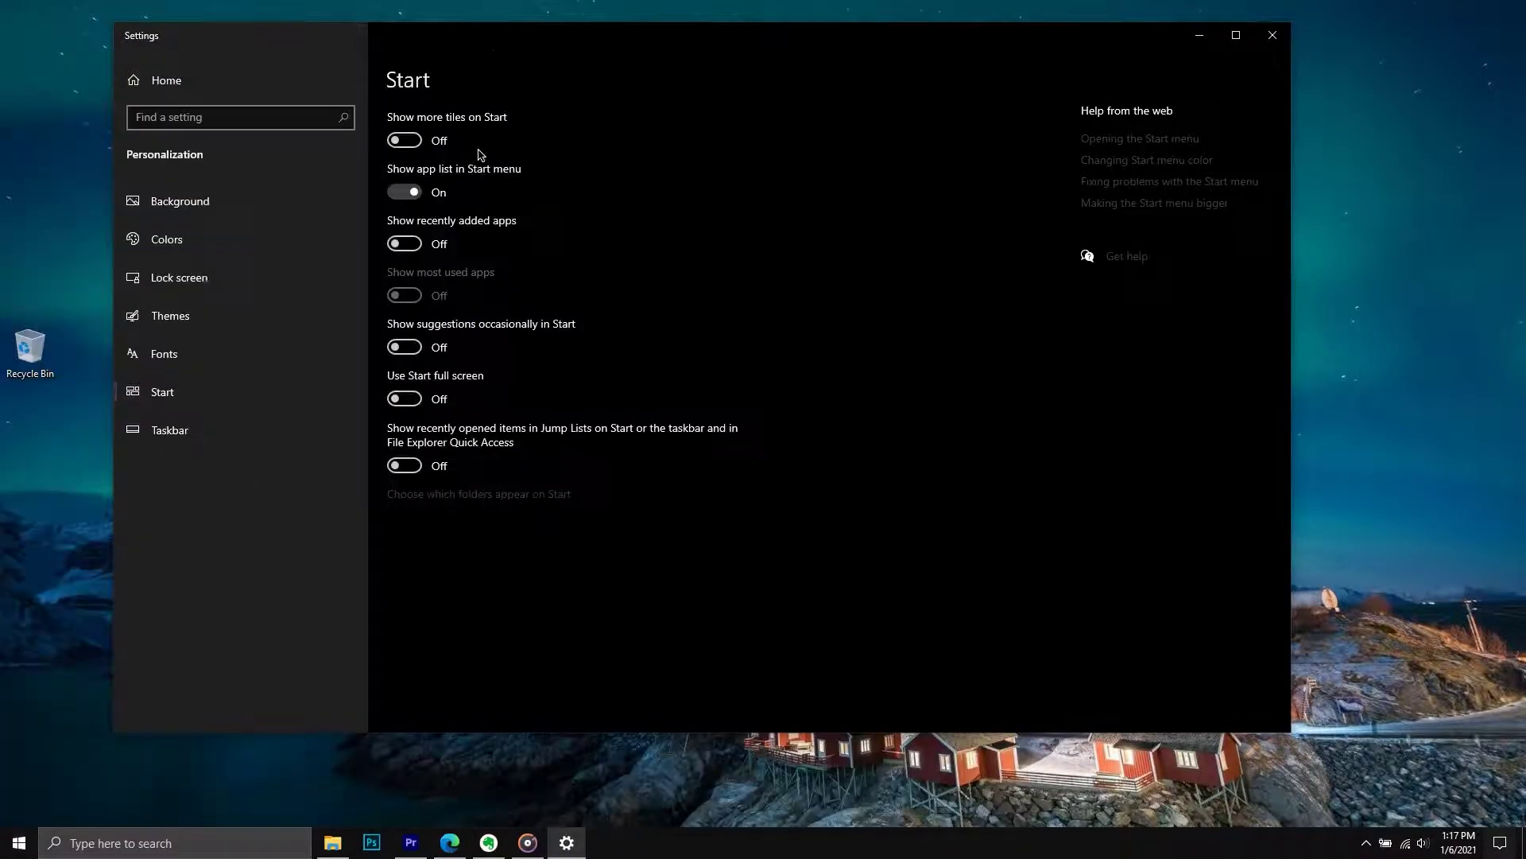
# Turn off the app list in the Start menu and switch between the all apps and pinned tiles views.
pyautogui.click(412, 197)
pyautogui.click(18, 843)
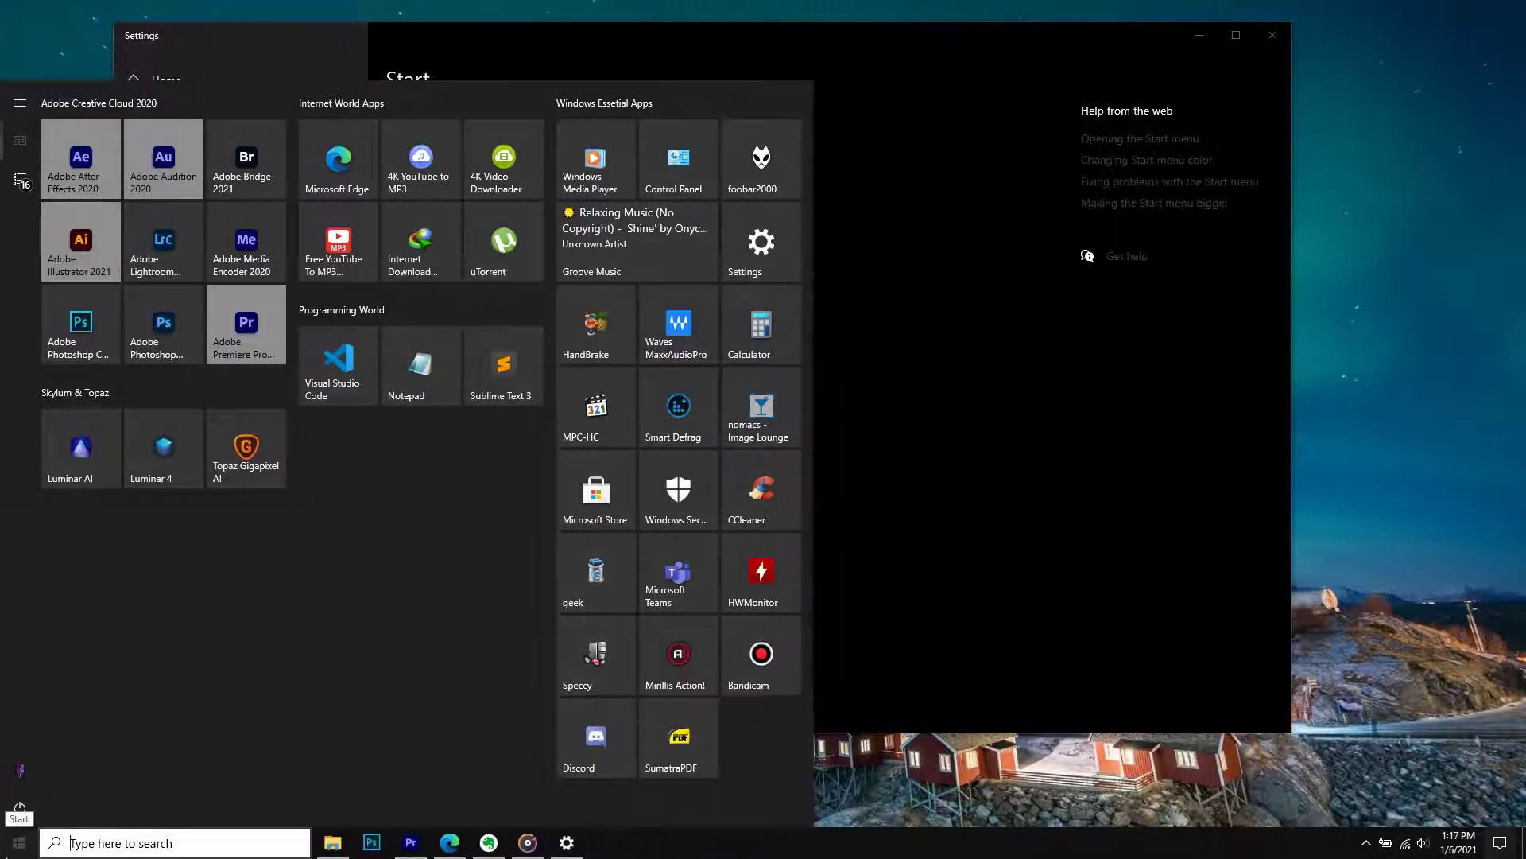
pyautogui.click(19, 179)
pyautogui.click(29, 151)
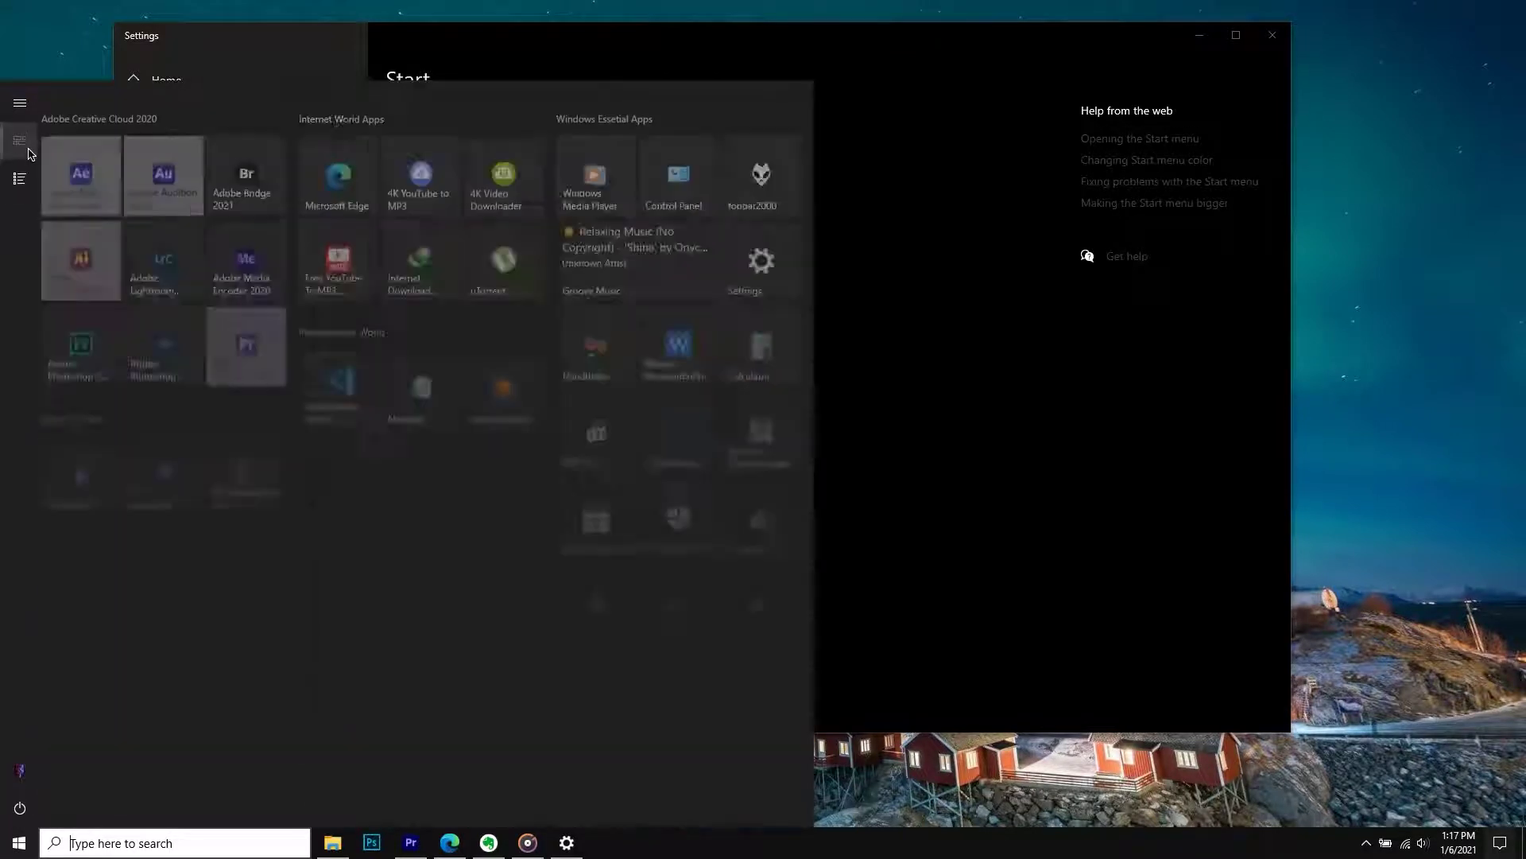
# Turn the Start menu's app list and recently added apps back on and check the menu.
pyautogui.click(19, 843)
pyautogui.click(411, 197)
pyautogui.press('super')
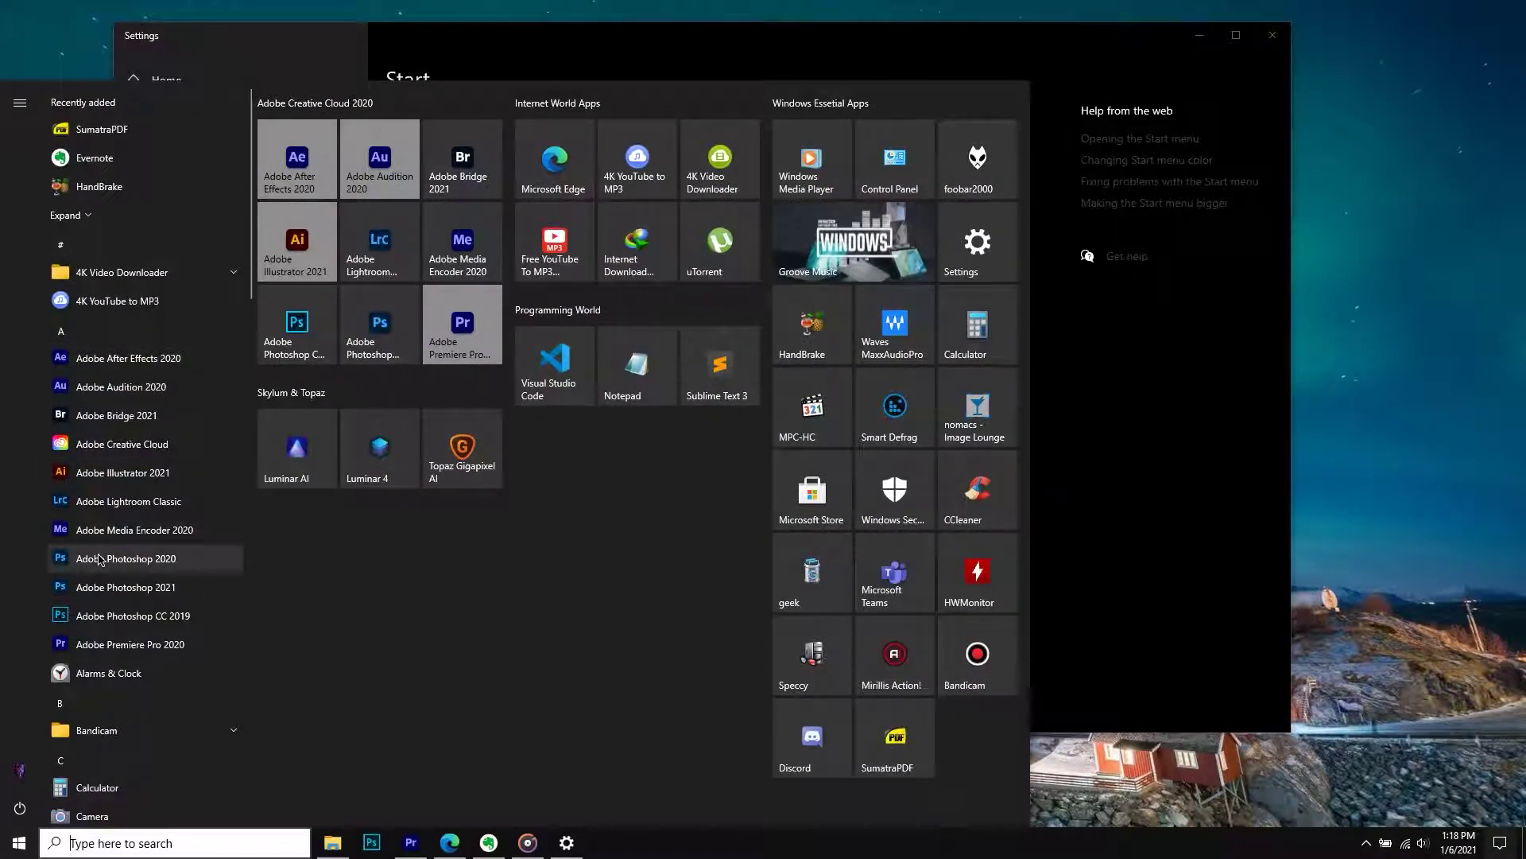
pyautogui.click(19, 843)
pyautogui.click(19, 842)
pyautogui.press('super')
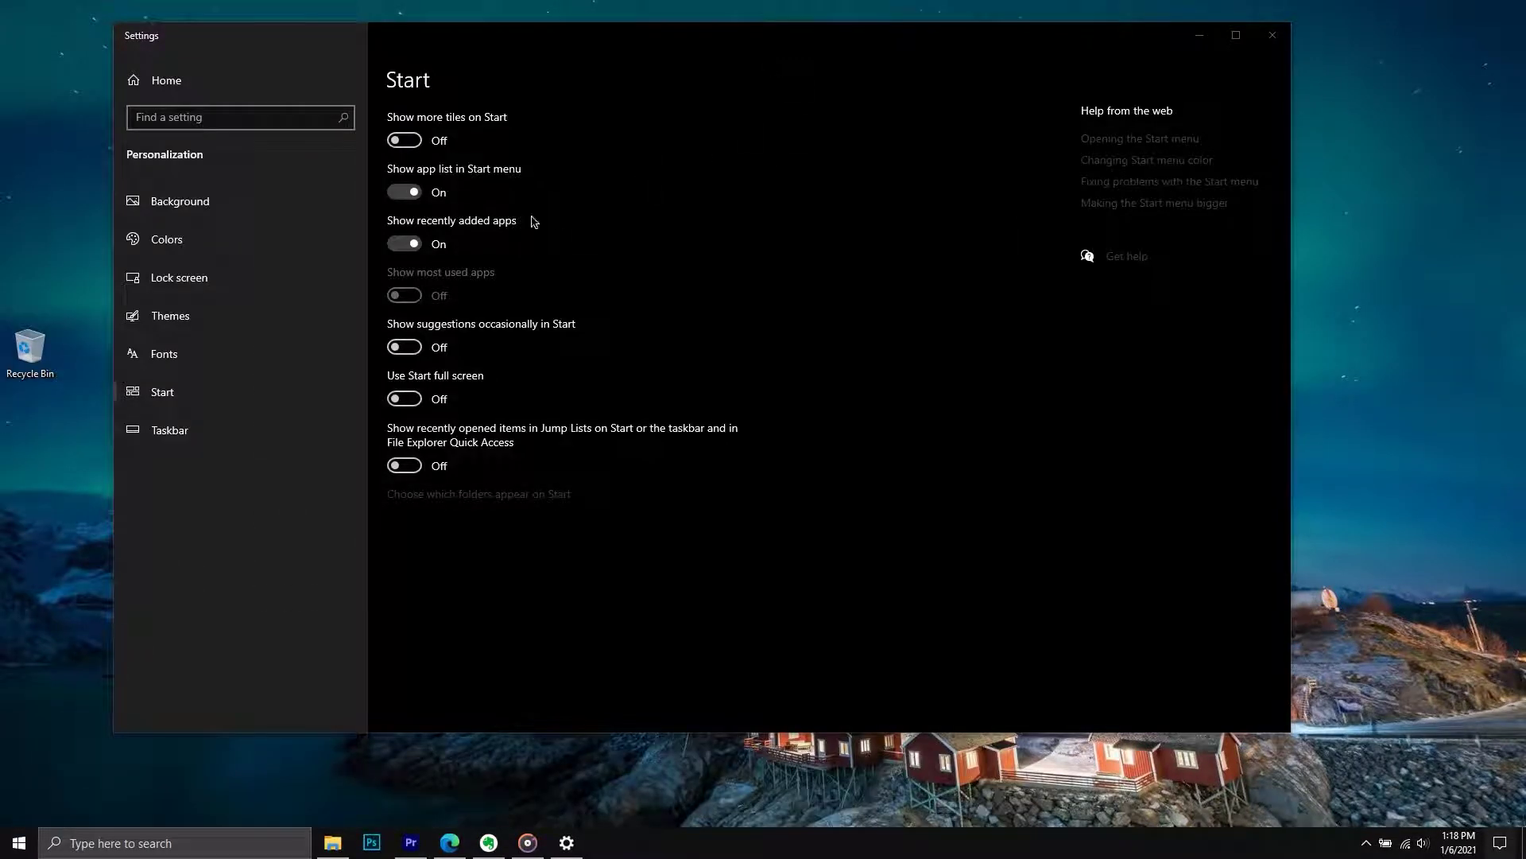
# Turn on showing more tiles on Start and stretch the Start menu to its full height.
pyautogui.click(403, 140)
pyautogui.press('super')
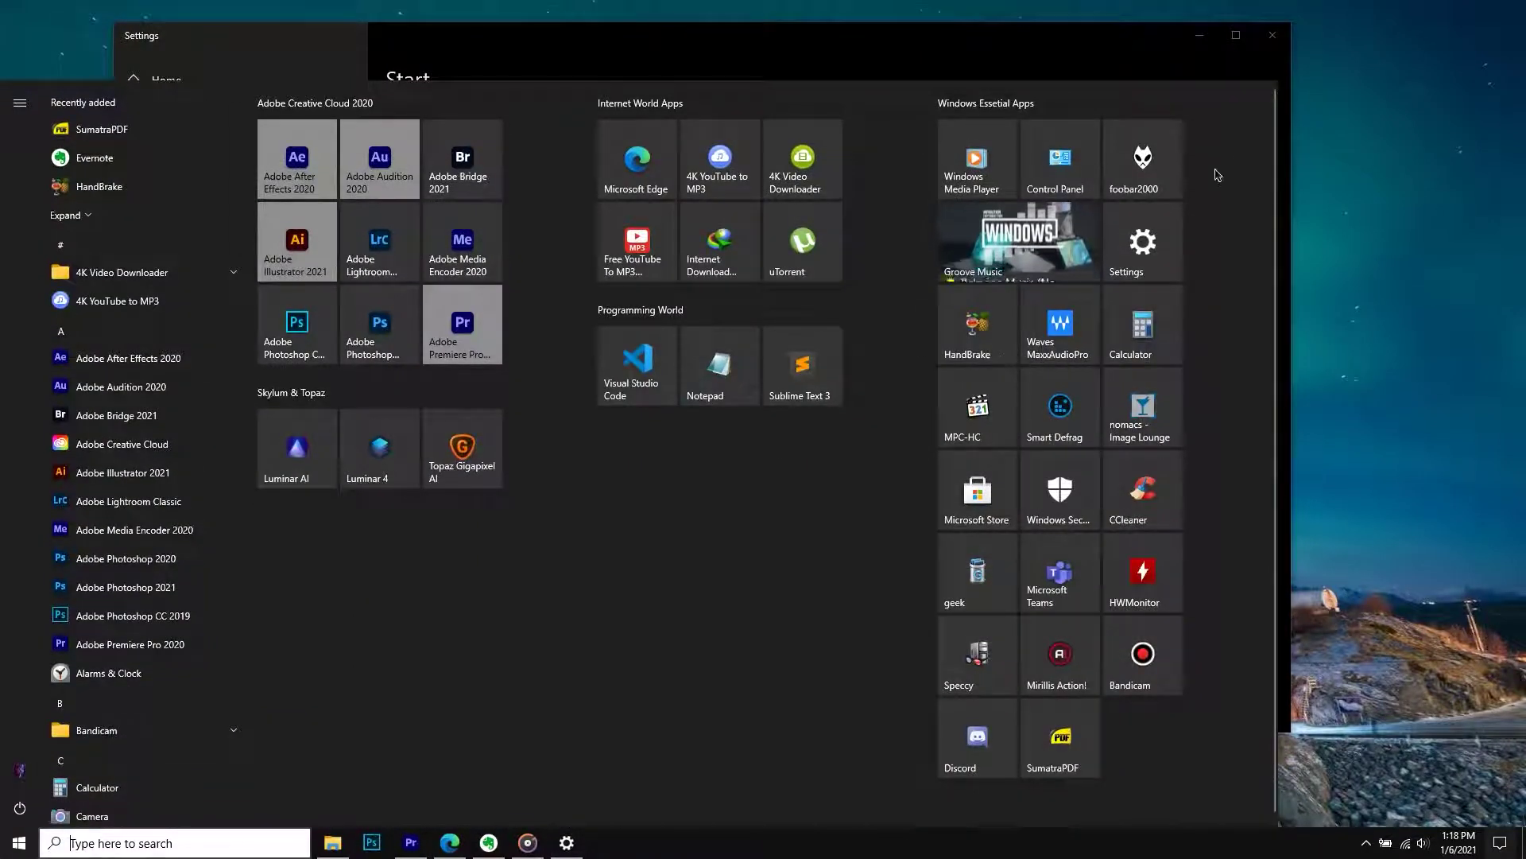
pyautogui.moveTo(1177, 80); pyautogui.dragTo(1175, 3)
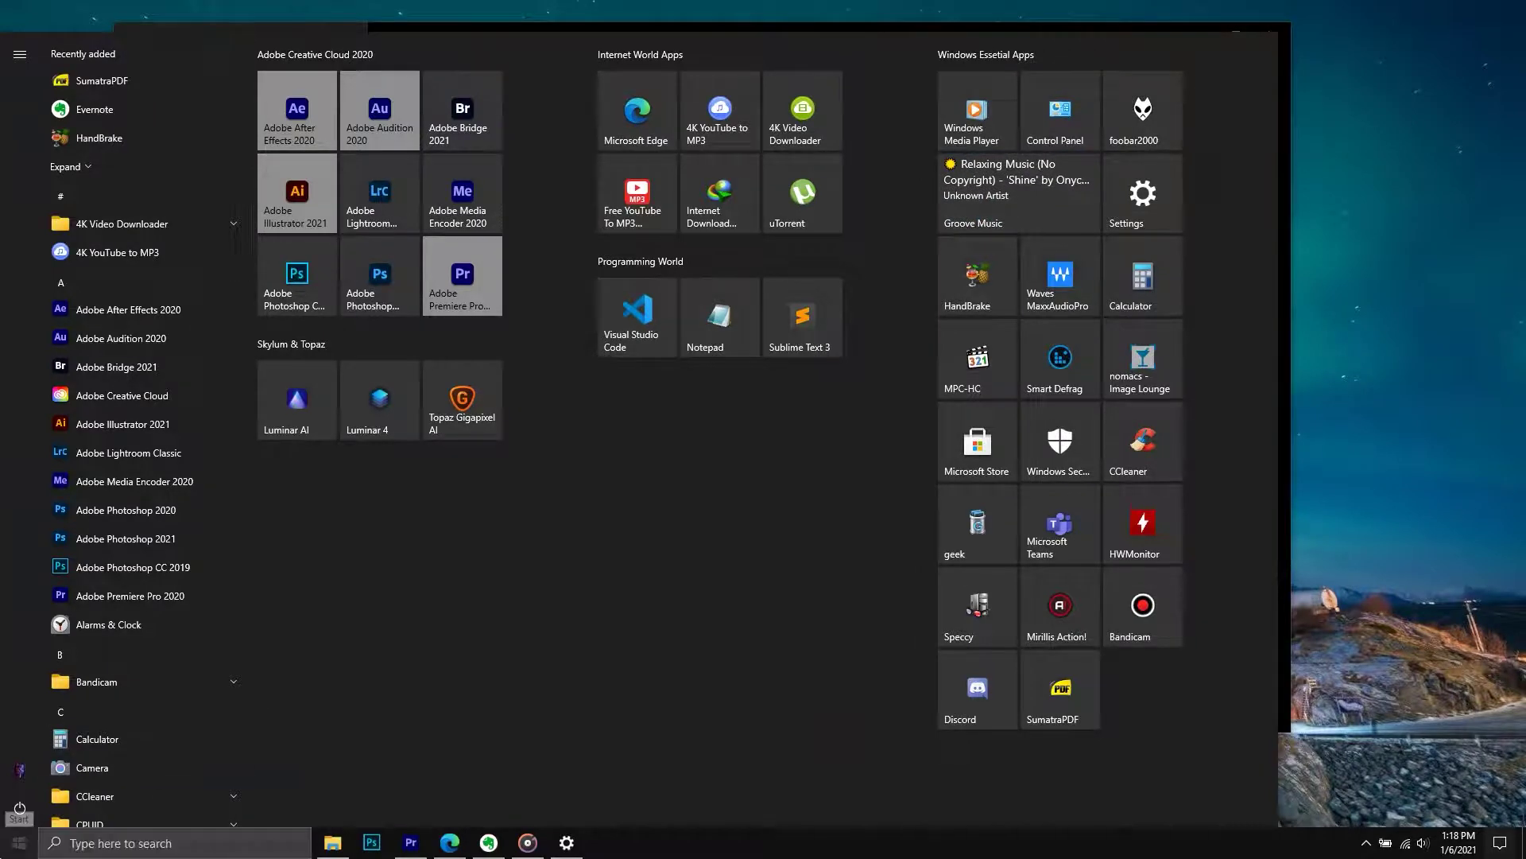
# Turn off showing more tiles on Start.
pyautogui.press('Escape')
pyautogui.click(405, 140)
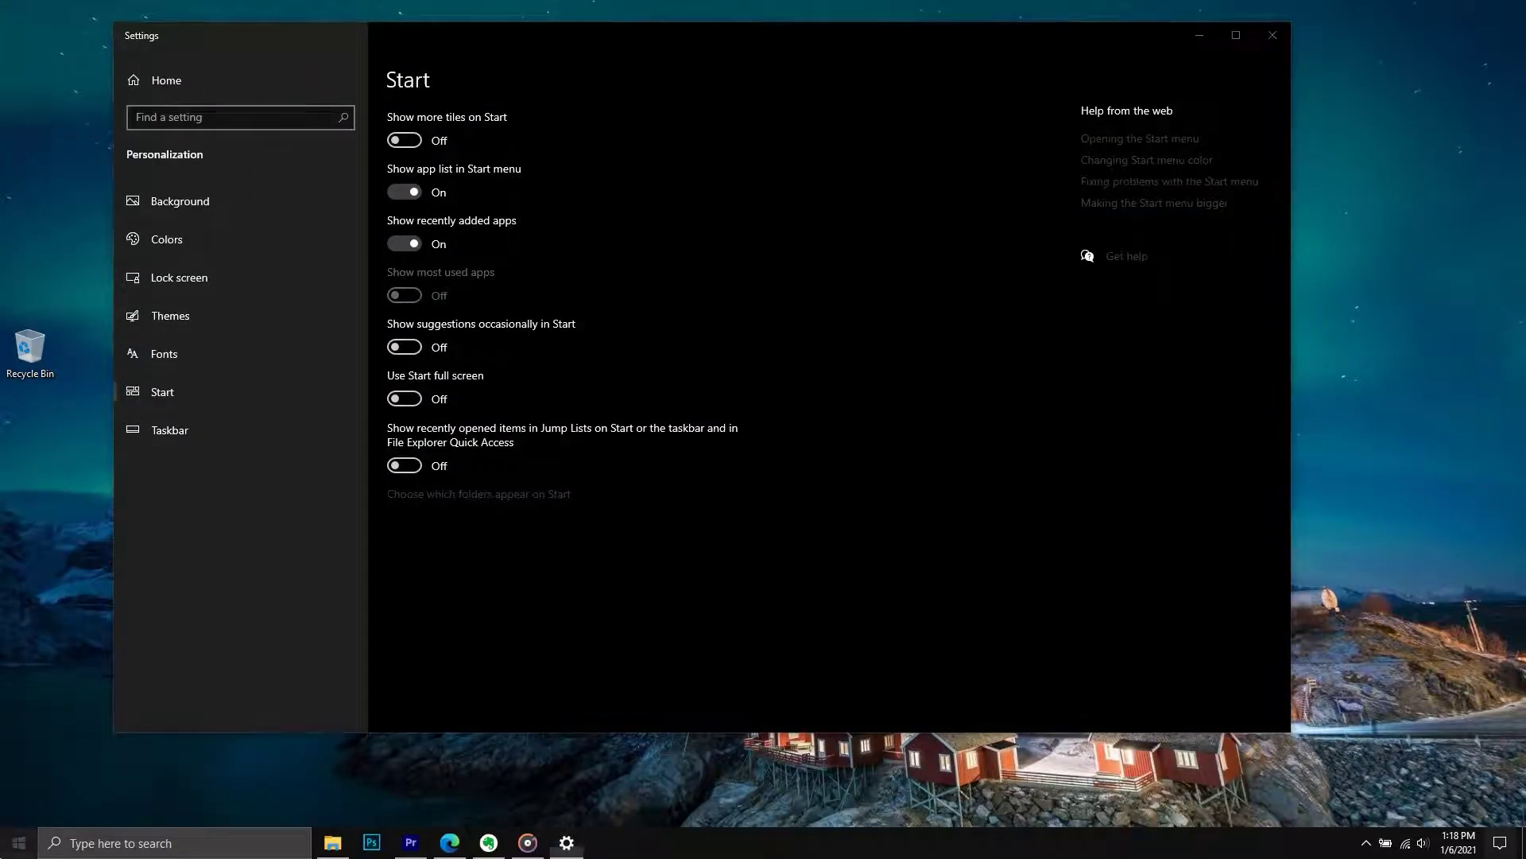
# Unpin all tiles of the Adobe Creative Cloud 2020 group from the Start menu.
pyautogui.press('super')
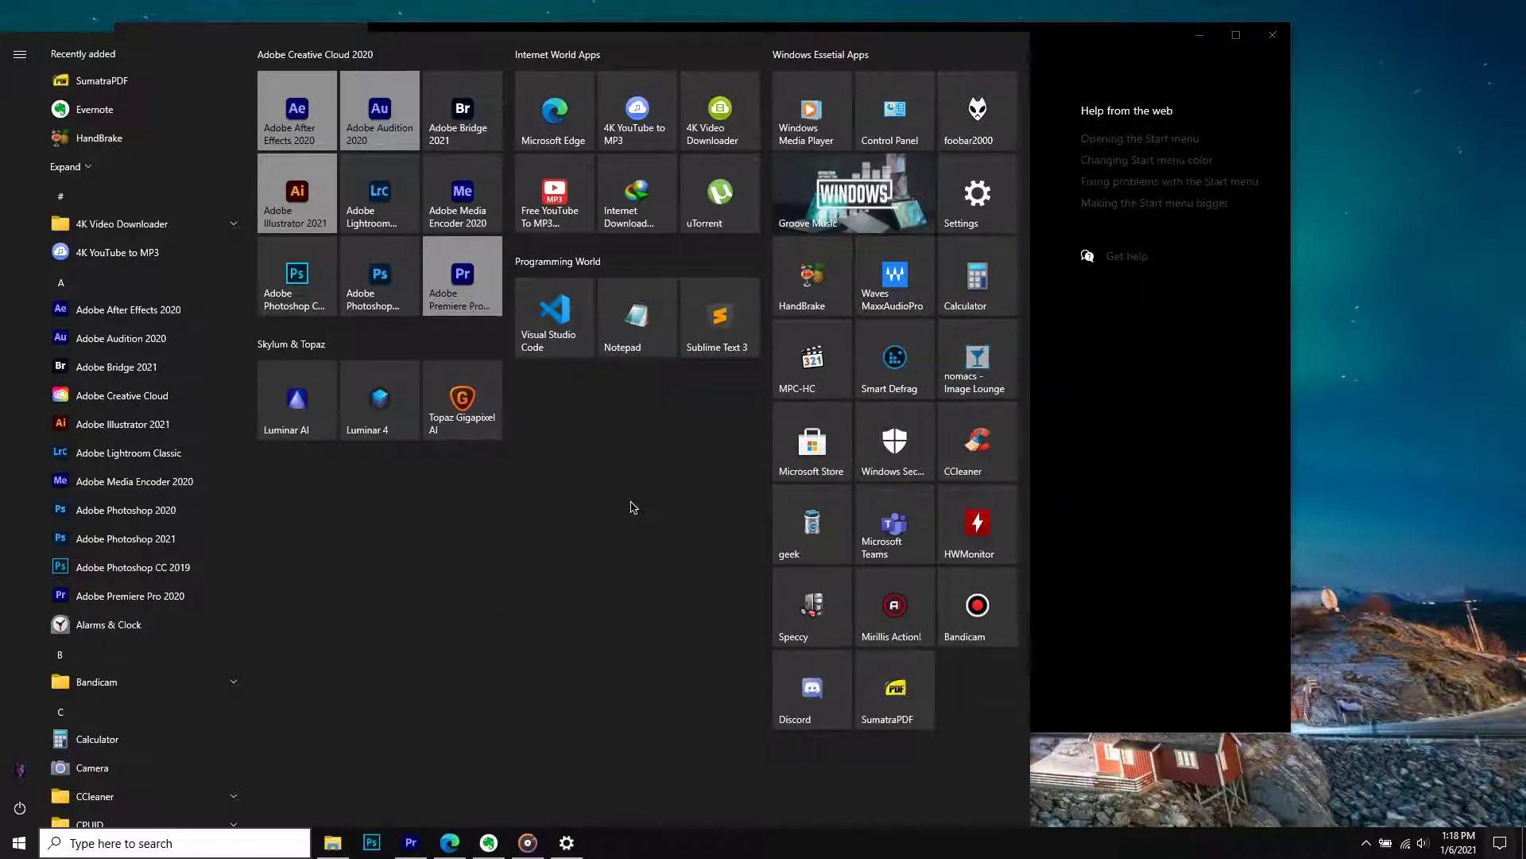
pyautogui.rightClick(302, 134)
pyautogui.click(350, 141)
pyautogui.rightClick(377, 111)
pyautogui.click(422, 119)
pyautogui.rightClick(443, 97)
pyautogui.click(487, 106)
pyautogui.rightClick(297, 112)
pyautogui.click(342, 119)
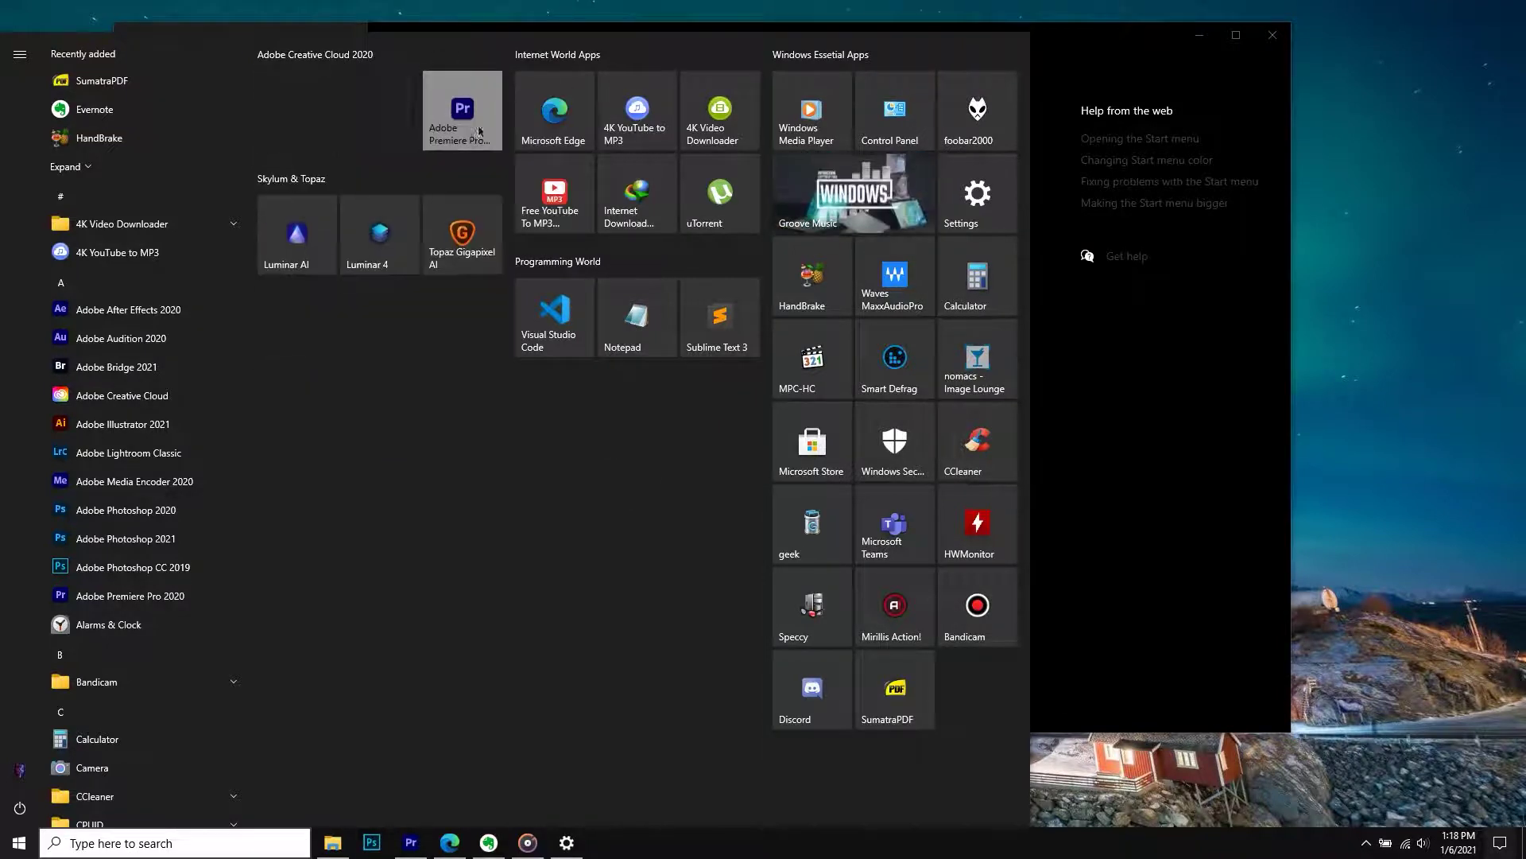
pyautogui.rightClick(479, 131)
pyautogui.click(525, 143)
# Unpin all tiles of the Skylum & Topaz and Internet World Apps groups from the Start menu.
pyautogui.rightClick(291, 129)
pyautogui.click(339, 141)
pyautogui.rightClick(378, 123)
pyautogui.click(425, 135)
pyautogui.rightClick(465, 137)
pyautogui.click(511, 151)
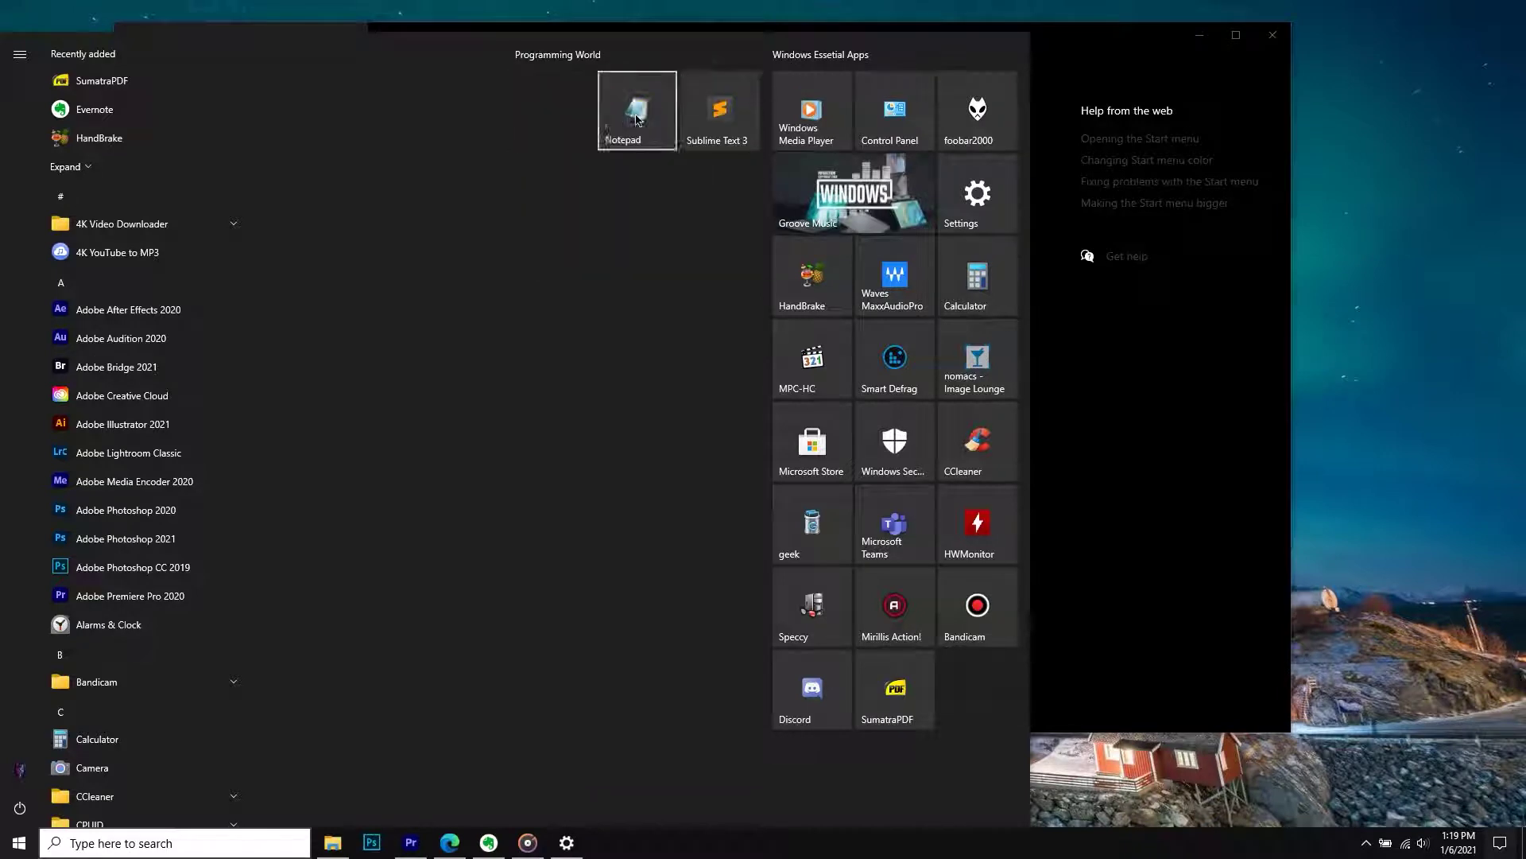
# Unpin the remaining tiles of the Programming World and Windows Essetial Apps groups, leaving the Start menu without tiles.
pyautogui.rightClick(636, 121)
pyautogui.click(655, 138)
pyautogui.rightClick(900, 112)
pyautogui.click(923, 127)
pyautogui.rightClick(913, 112)
pyautogui.click(931, 128)
pyautogui.rightClick(969, 108)
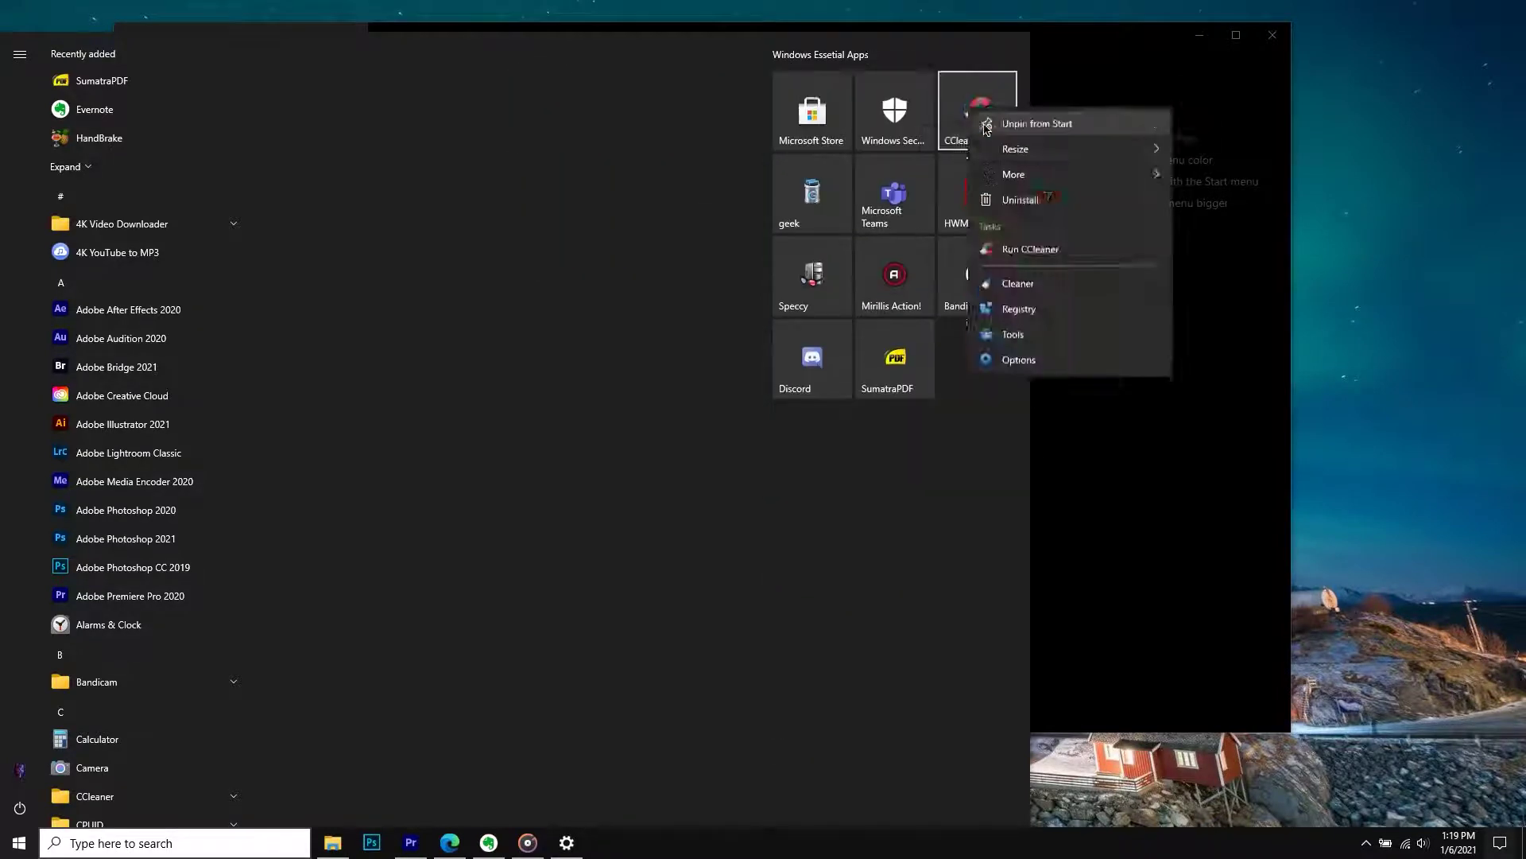
pyautogui.click(986, 127)
pyautogui.rightClick(872, 102)
pyautogui.click(890, 118)
pyautogui.rightClick(898, 111)
pyautogui.click(907, 124)
pyautogui.rightClick(834, 109)
pyautogui.click(853, 124)
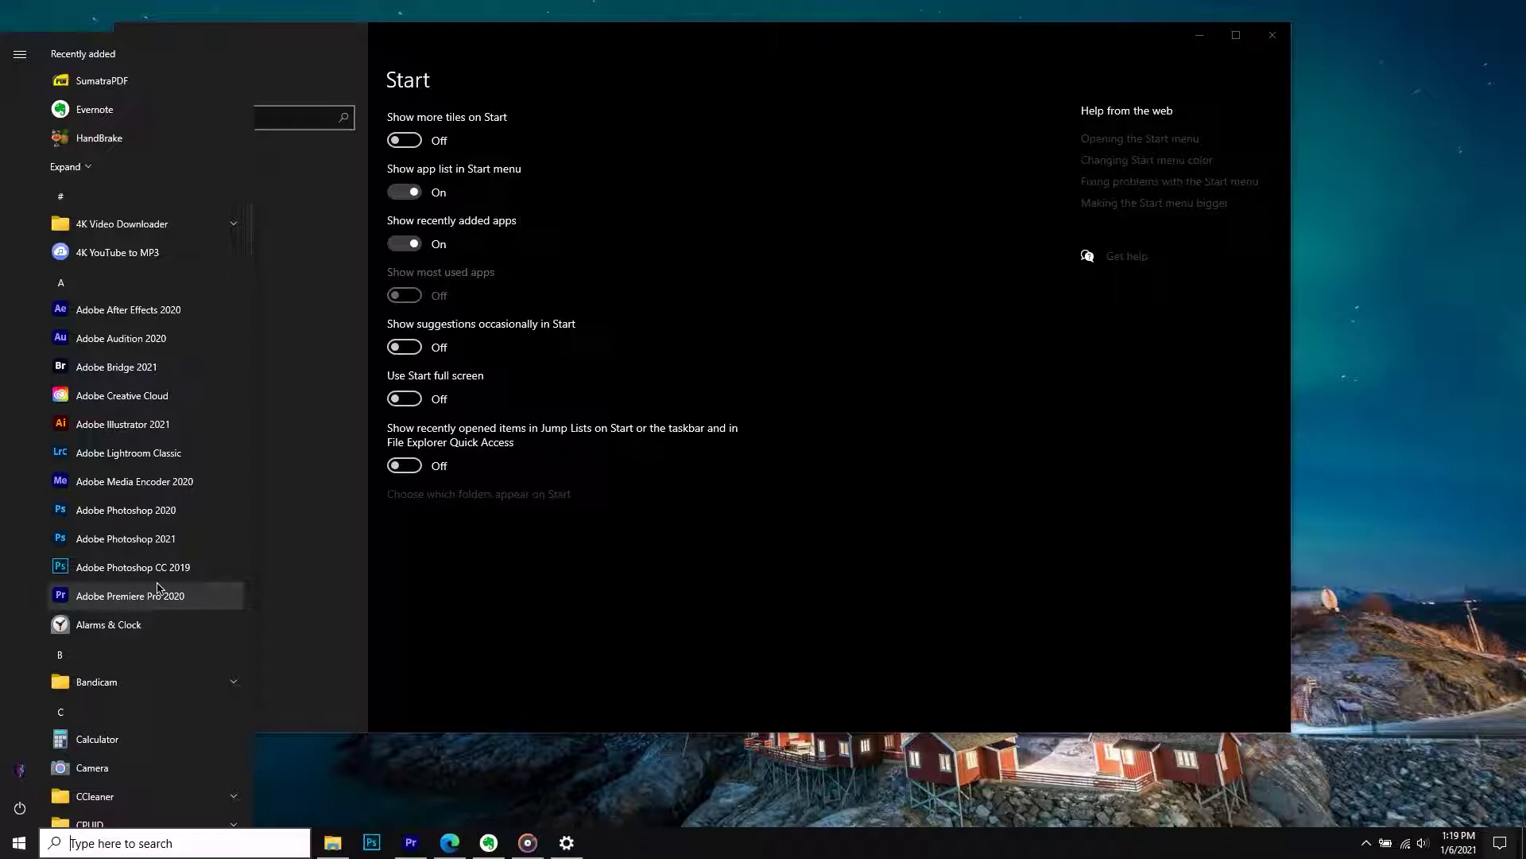
# Pin Adobe Creative Cloud from the app list to the Start menu as a tile.
pyautogui.rightClick(54, 395)
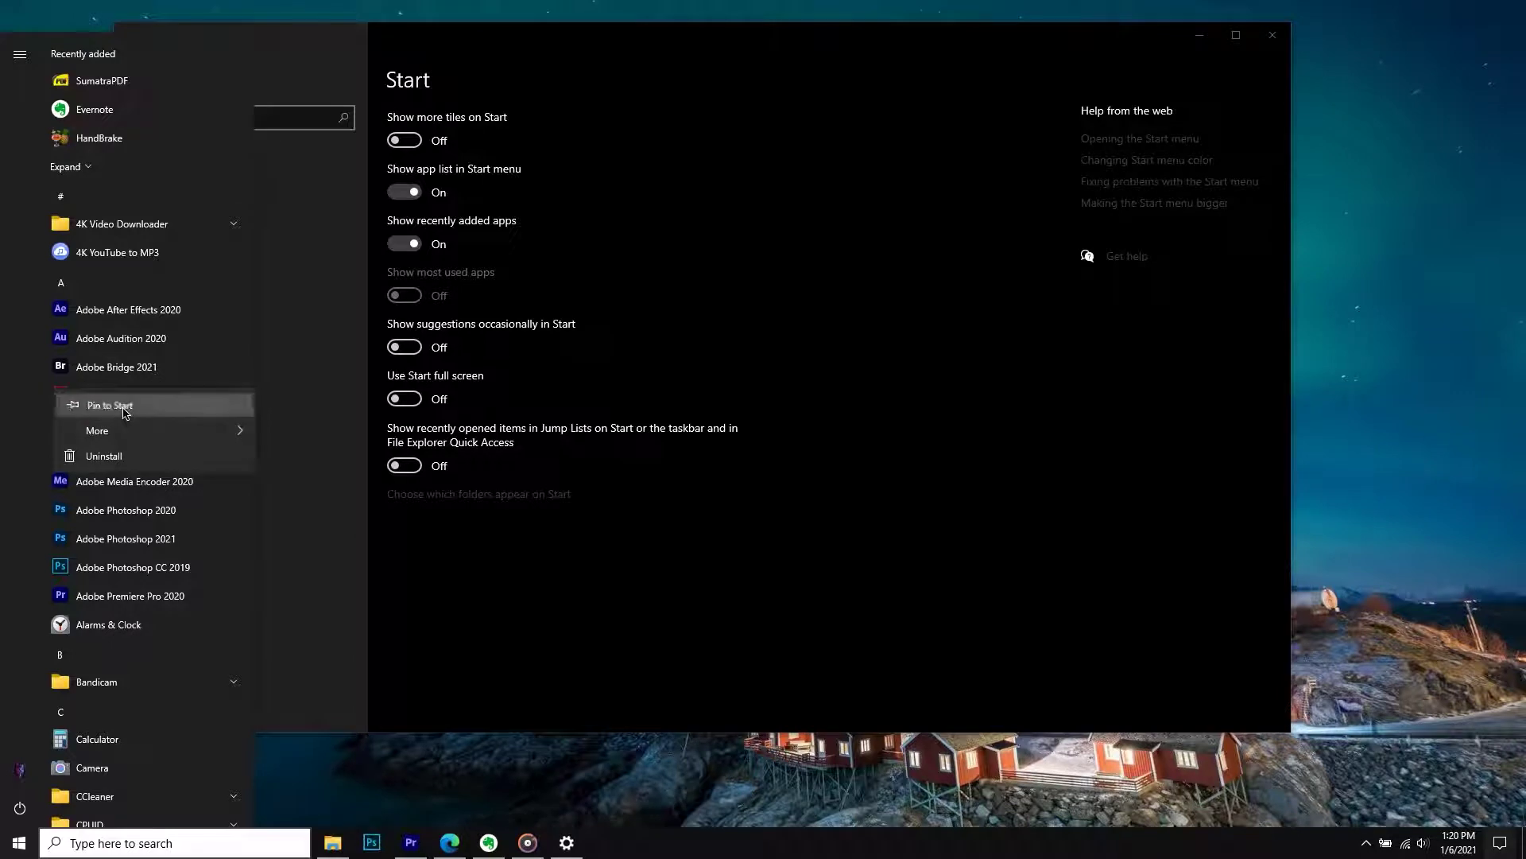
pyautogui.click(110, 405)
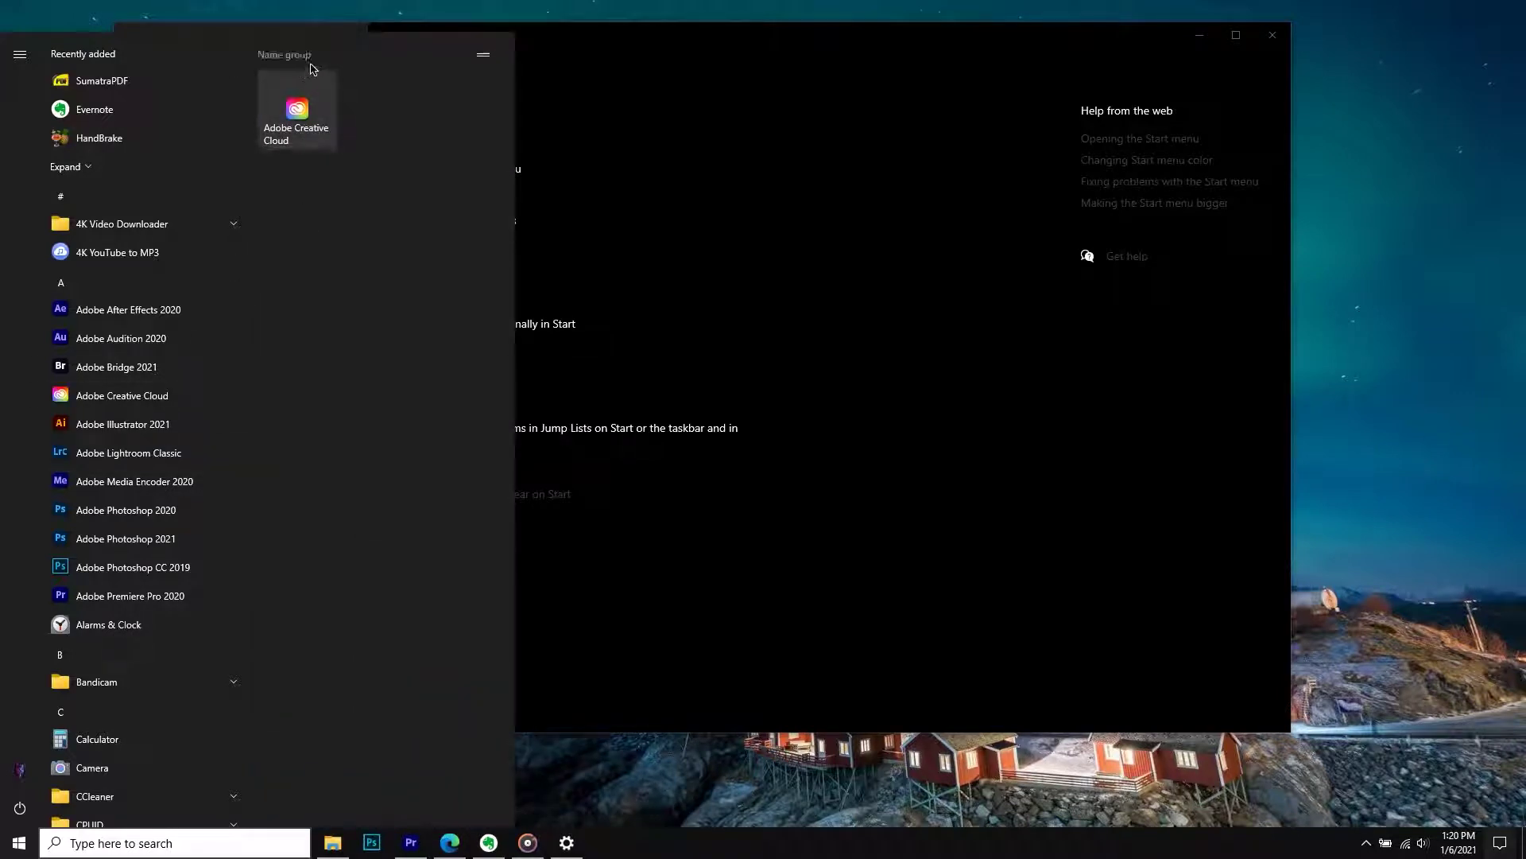
# Name the tile group Adobe Creative Cloud and pin Adobe After Effects 2020, Audition 2020, Bridge 2021 and Illustrator 2021 in it.
pyautogui.click(326, 56)
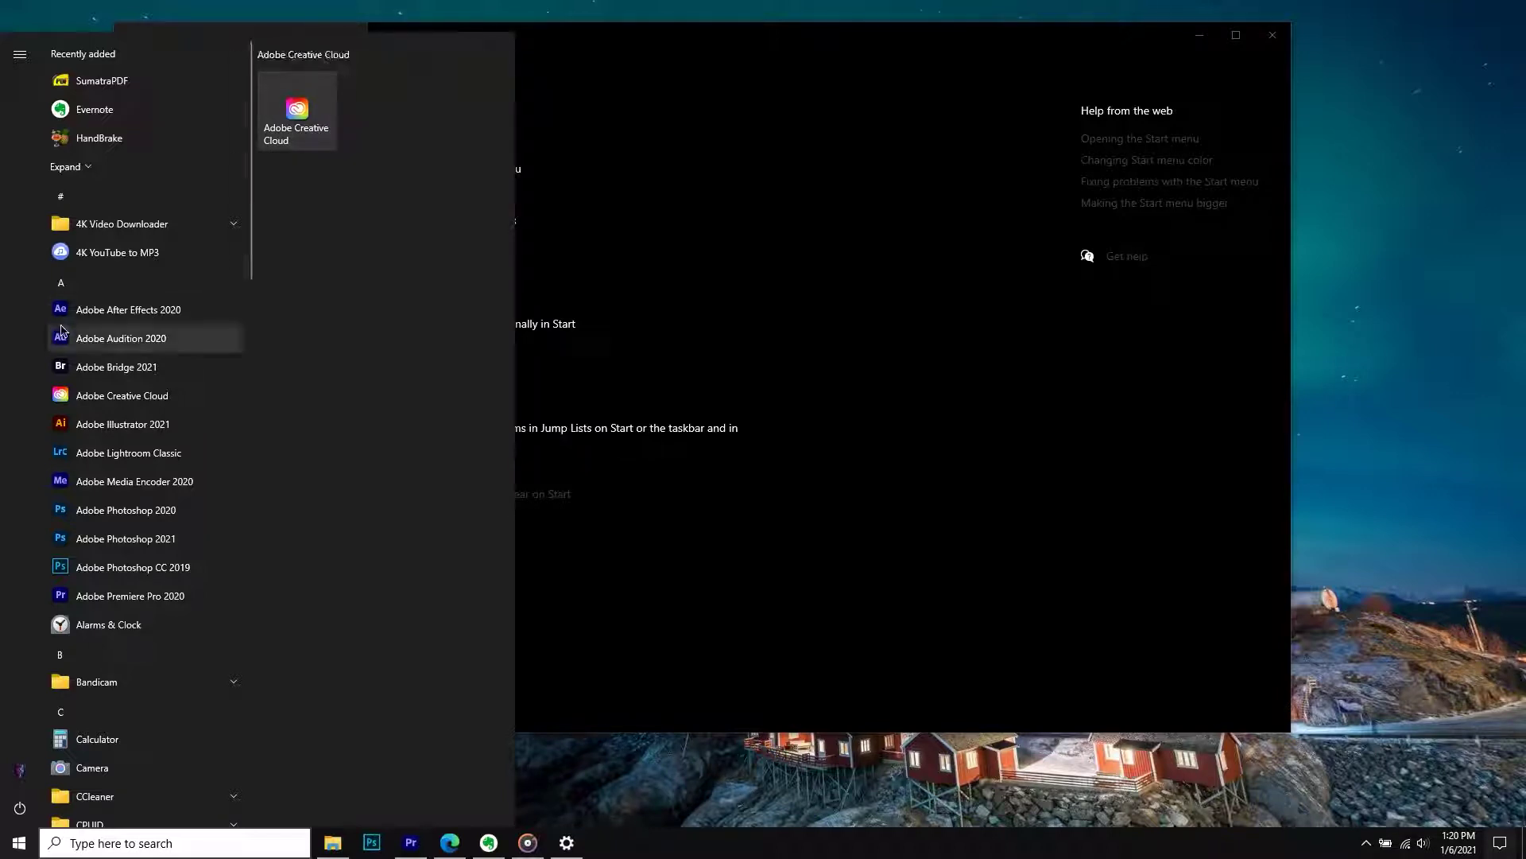
pyautogui.moveTo(115, 318); pyautogui.dragTo(442, 101)
pyautogui.moveTo(119, 367); pyautogui.dragTo(374, 193)
pyautogui.moveTo(121, 424); pyautogui.dragTo(299, 159)
pyautogui.moveTo(377, 291); pyautogui.dragTo(377, 187)
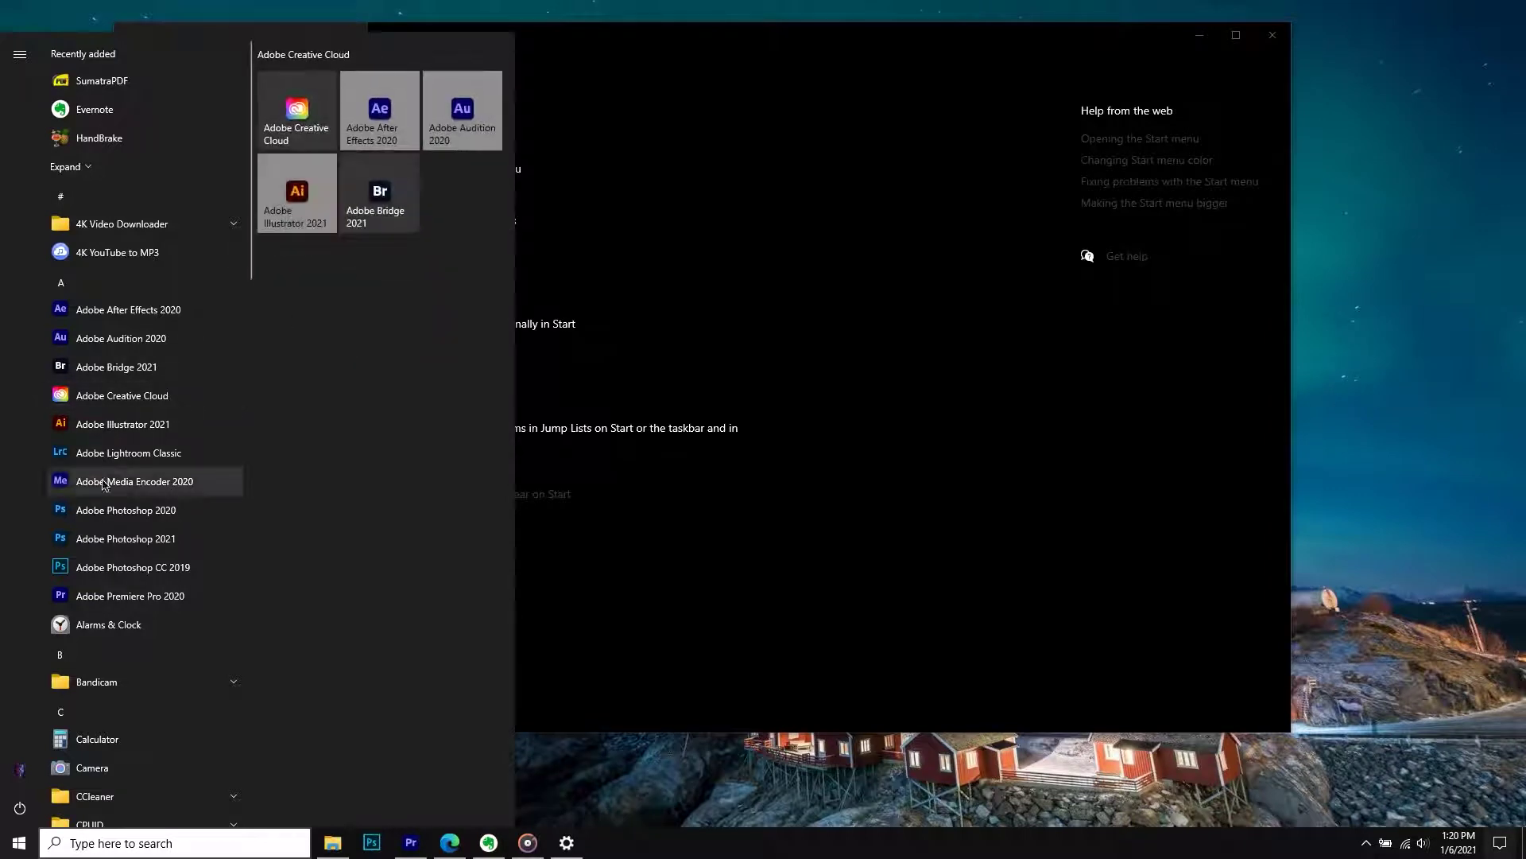
# Add Adobe Lightroom Classic, Media Encoder 2020, Photoshop 2020, 2021 and CC 2019, and Premiere Pro 2020 to the Adobe Creative Cloud group.
pyautogui.moveTo(120, 454); pyautogui.dragTo(280, 280)
pyautogui.moveTo(123, 531); pyautogui.dragTo(454, 274)
pyautogui.moveTo(127, 566); pyautogui.dragTo(297, 357)
pyautogui.moveTo(127, 596); pyautogui.dragTo(380, 358)
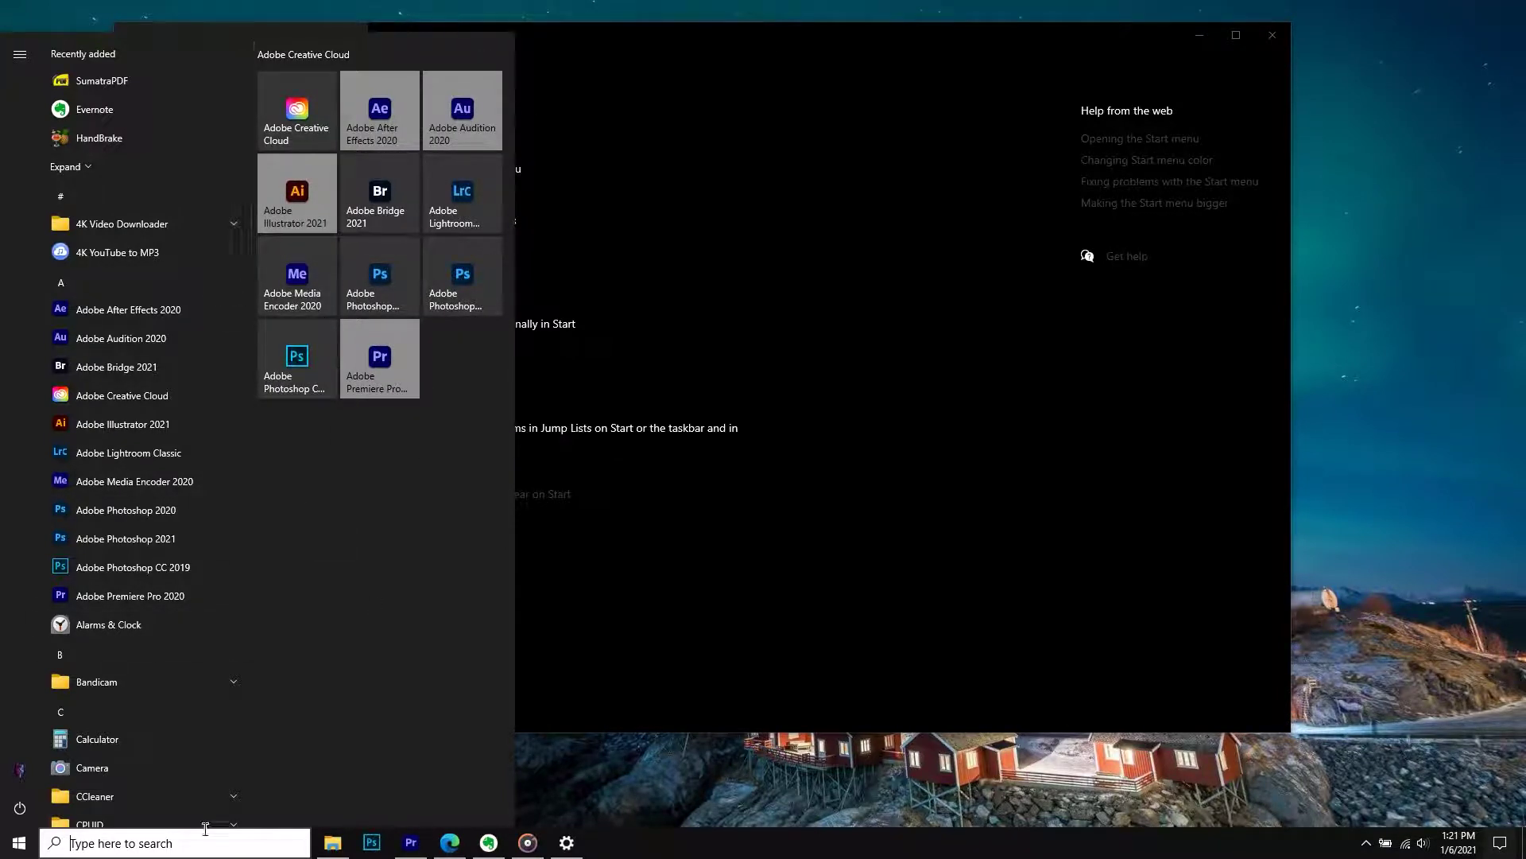
pyautogui.click(369, 49)
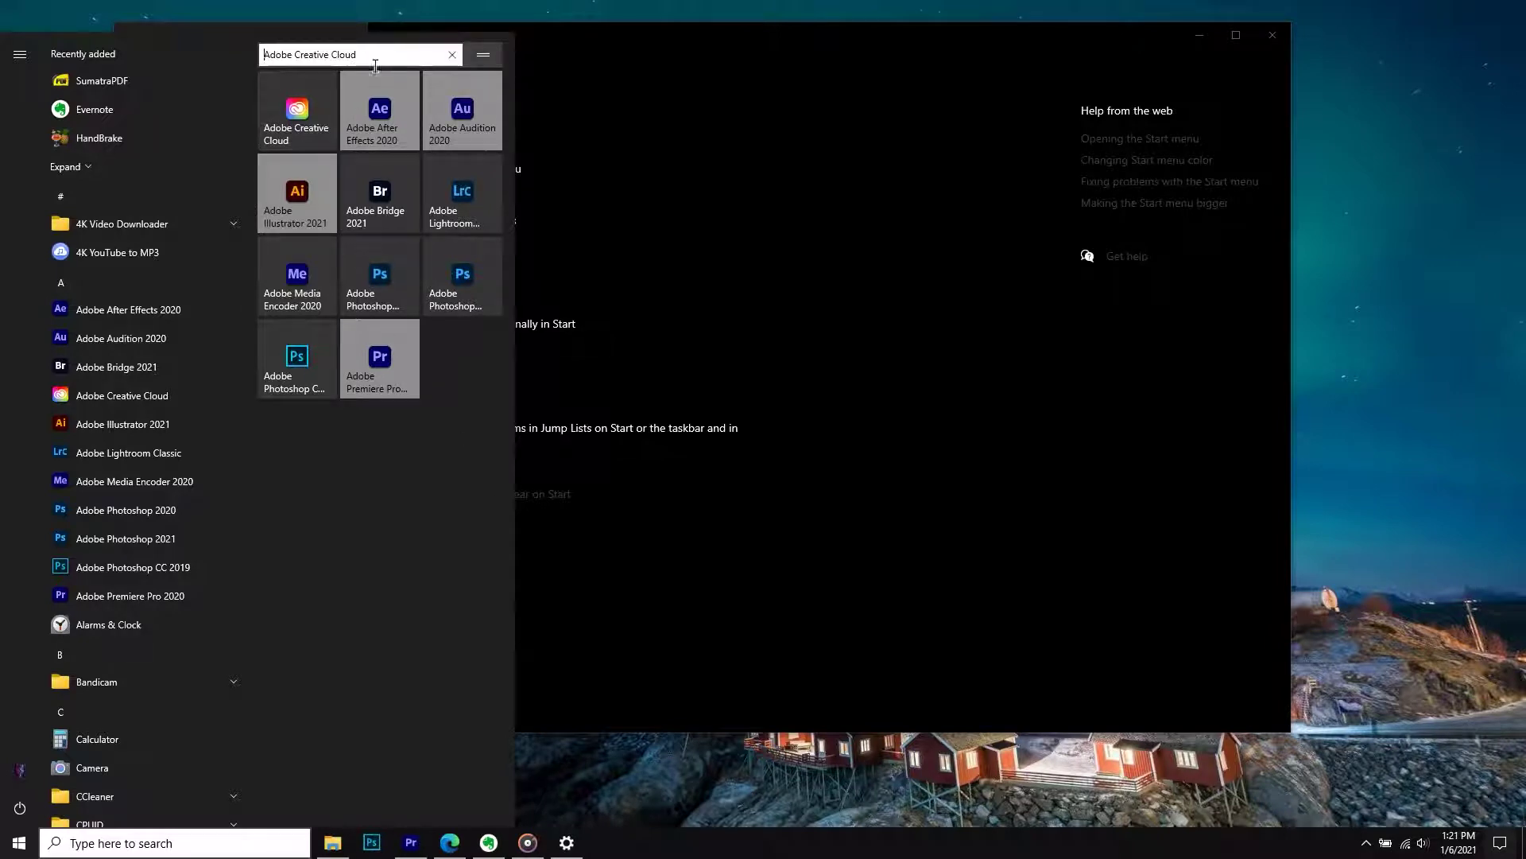
pyautogui.click(370, 436)
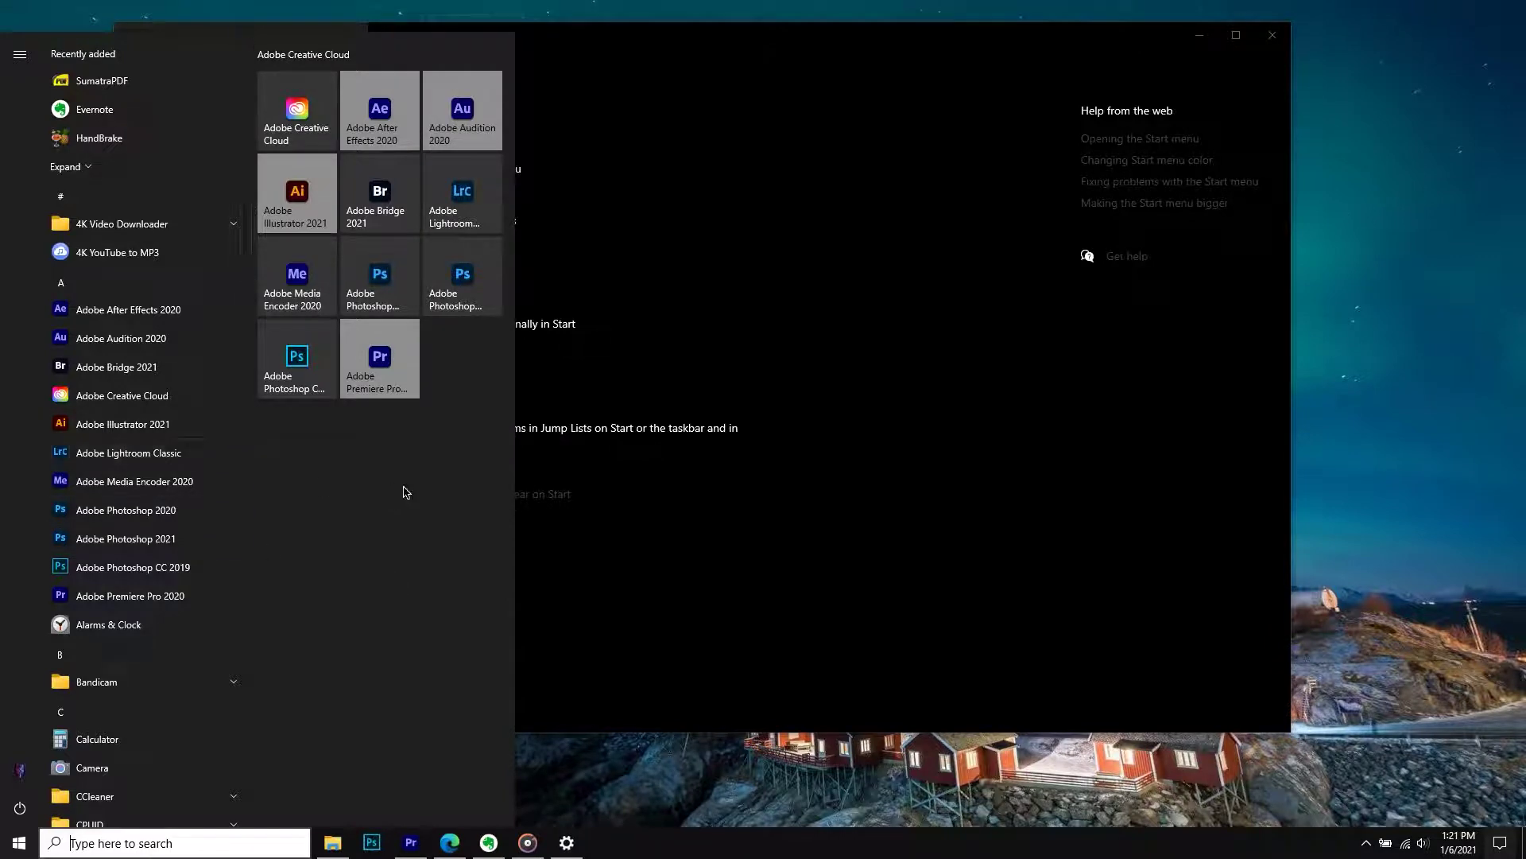
pyautogui.scroll(-10, 135, 556)
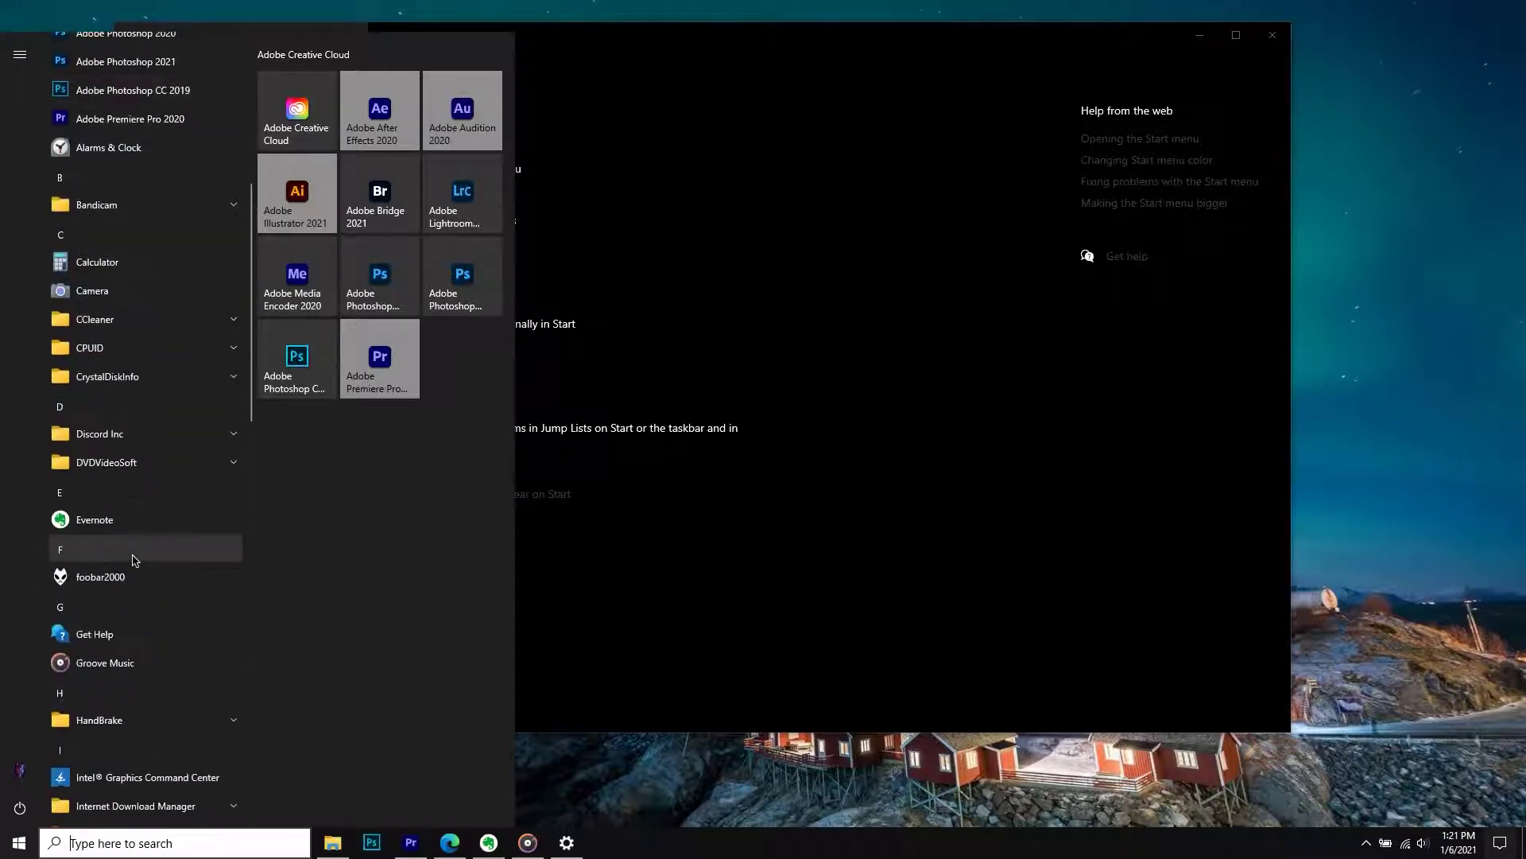
pyautogui.scroll(6, 135, 567)
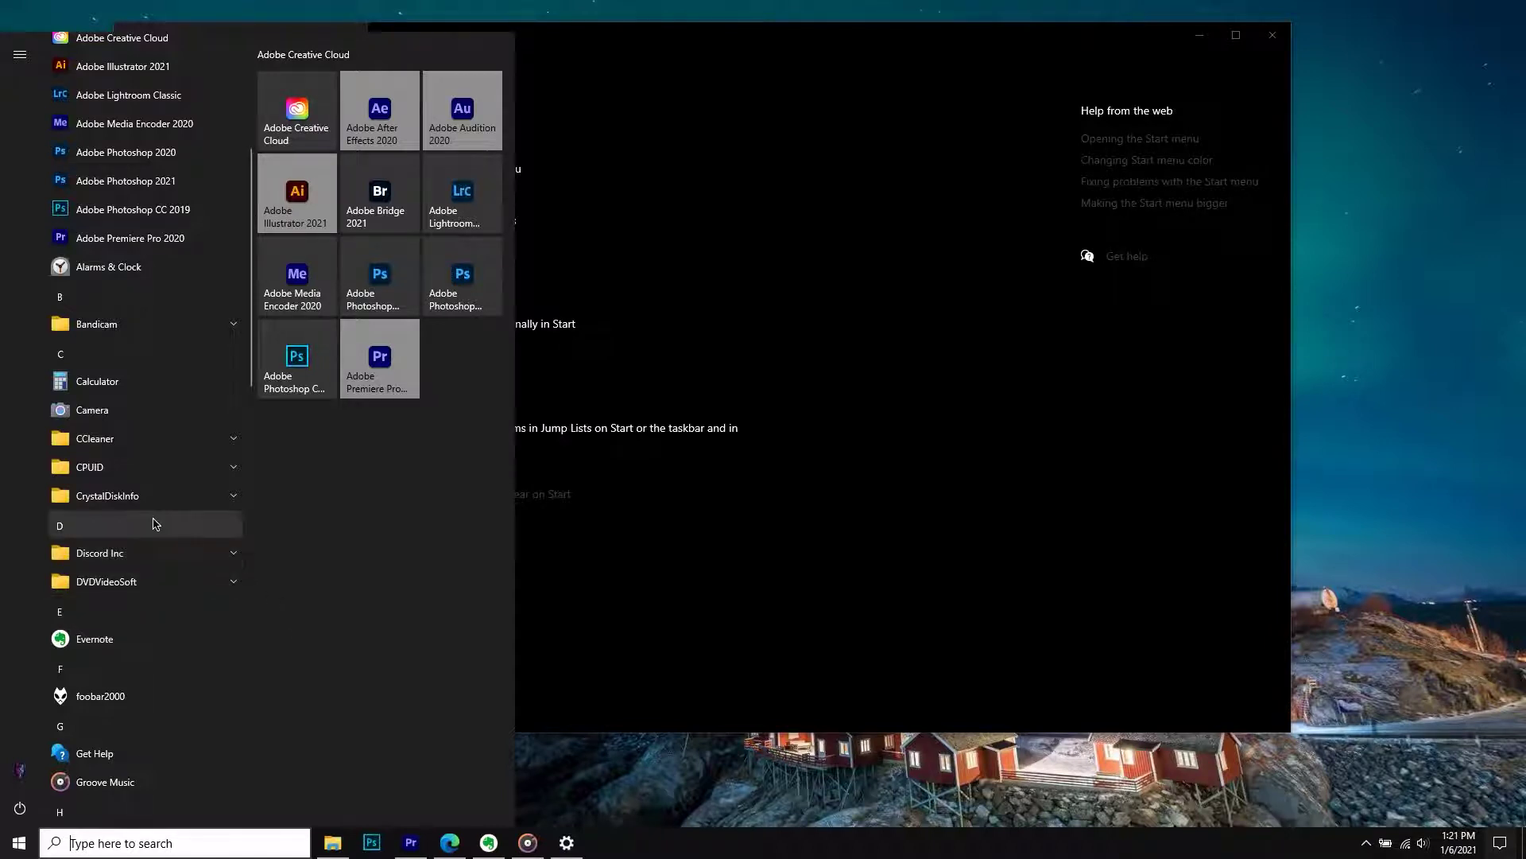
# Search for Visual Studio Code, pin it to Start and reopen the Start menu.
pyautogui.write('vsc')
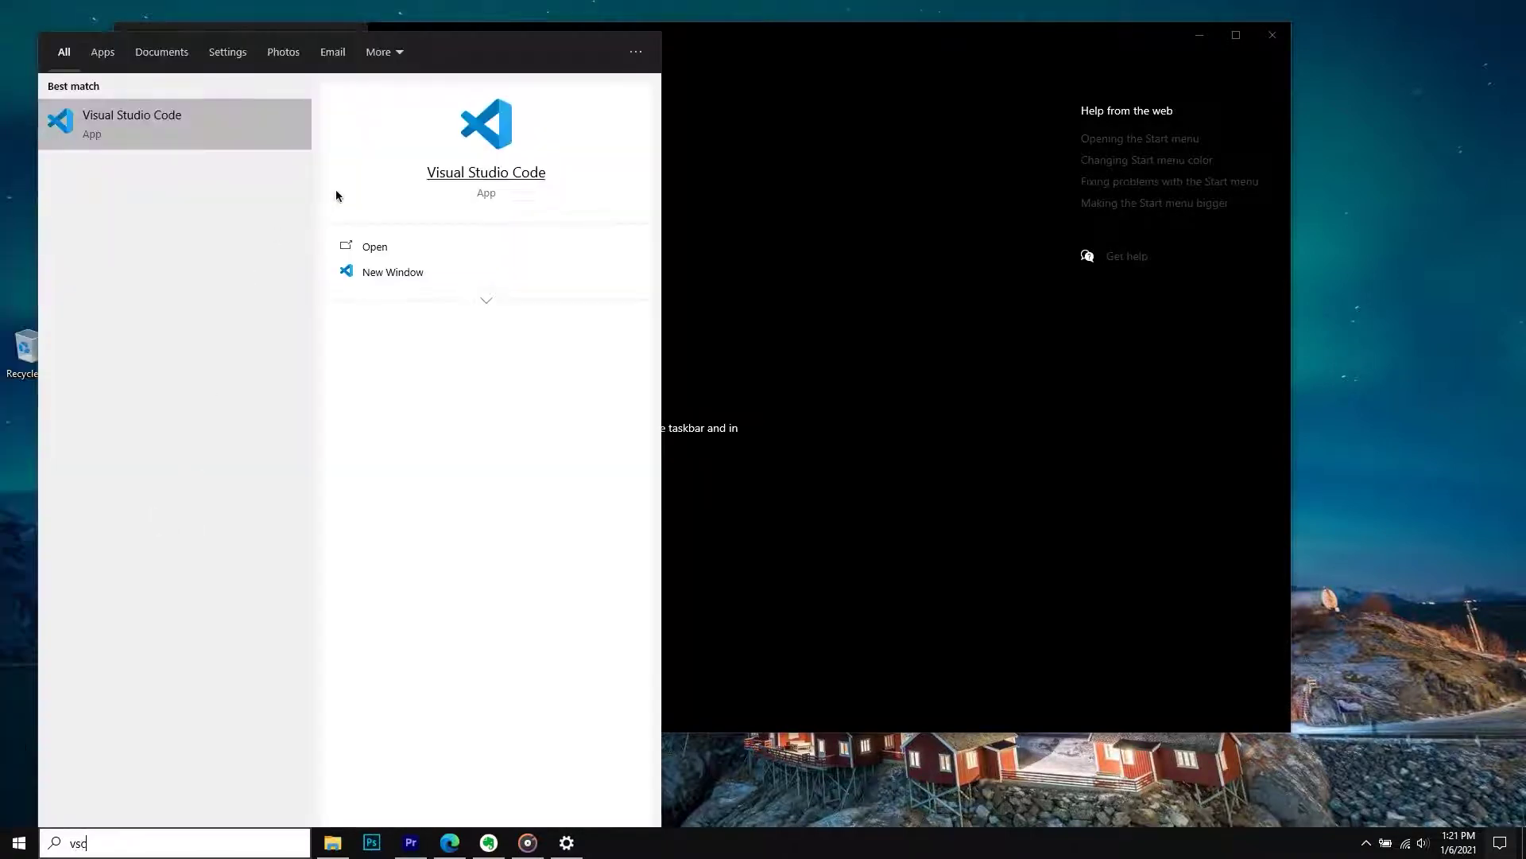
pyautogui.rightClick(211, 130)
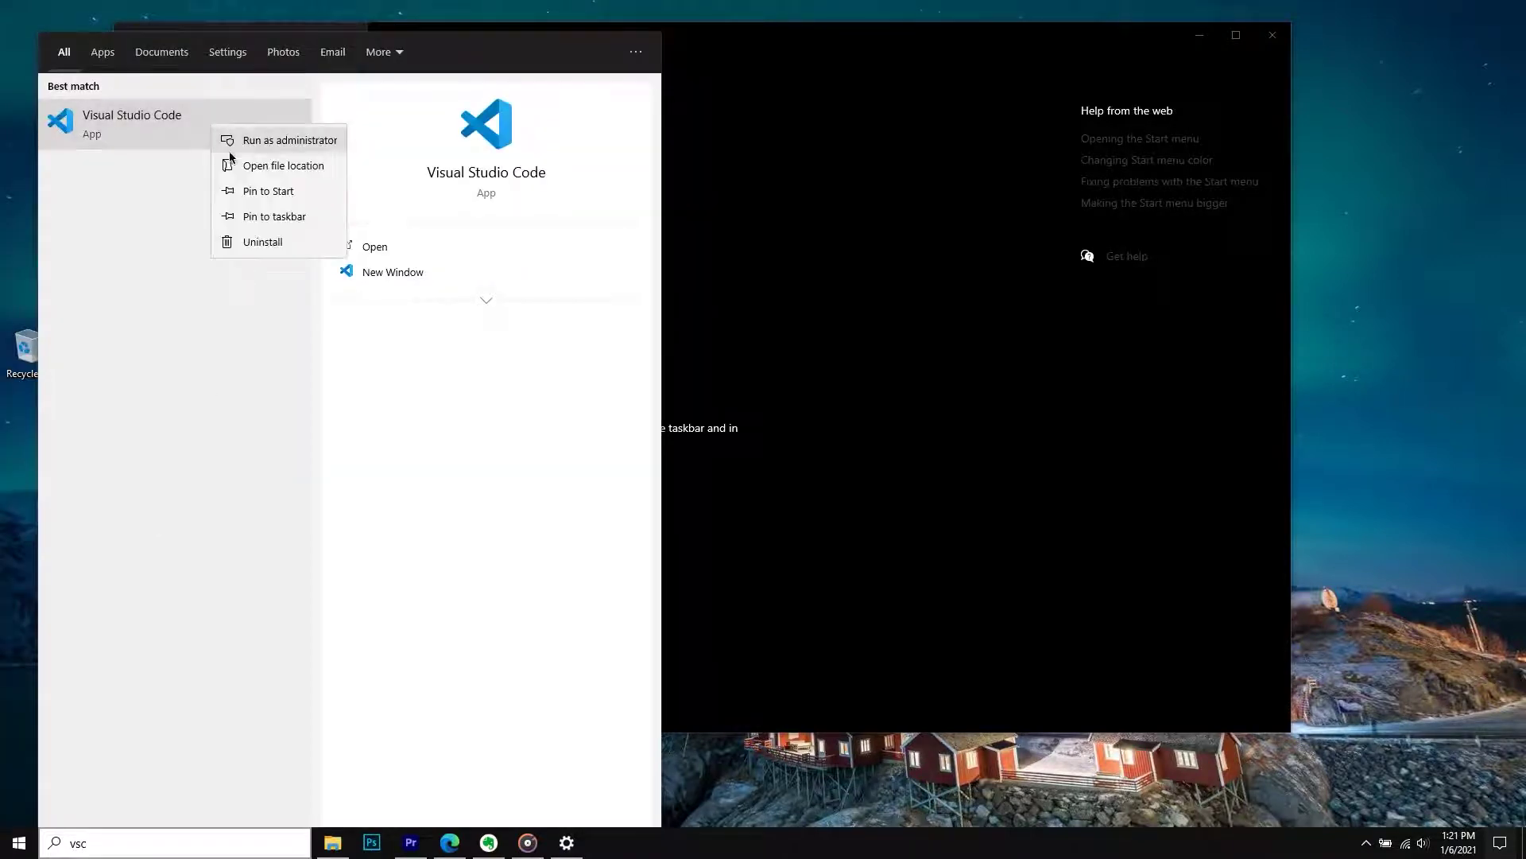
pyautogui.click(244, 193)
pyautogui.press('super')
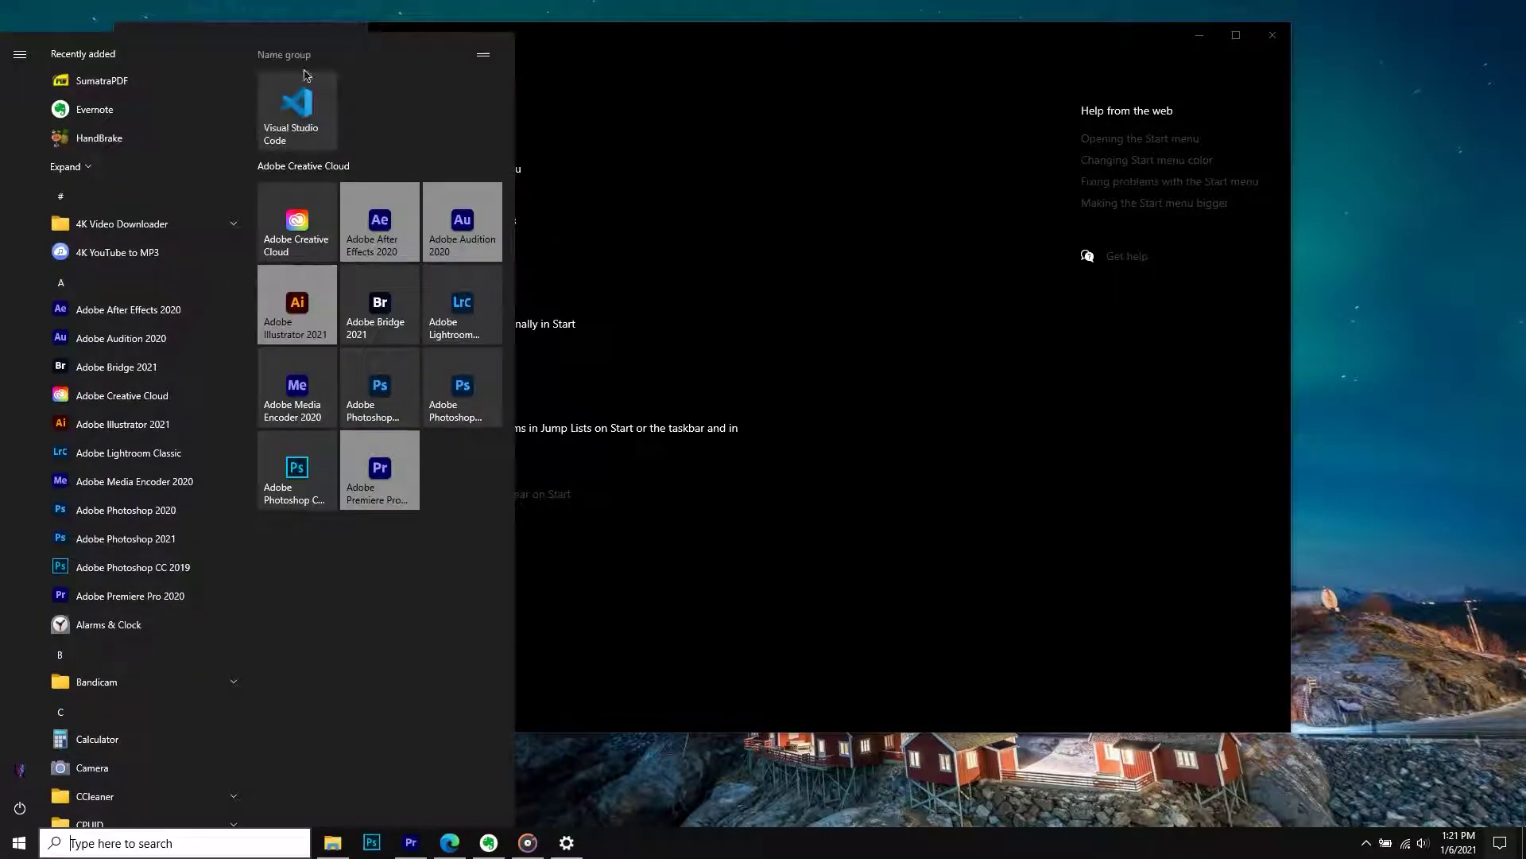
# Move the Visual Studio Code tile's group below the Adobe Creative Cloud group and name it Programming Apps.
pyautogui.moveTo(483, 60); pyautogui.dragTo(477, 433)
pyautogui.click(310, 419)
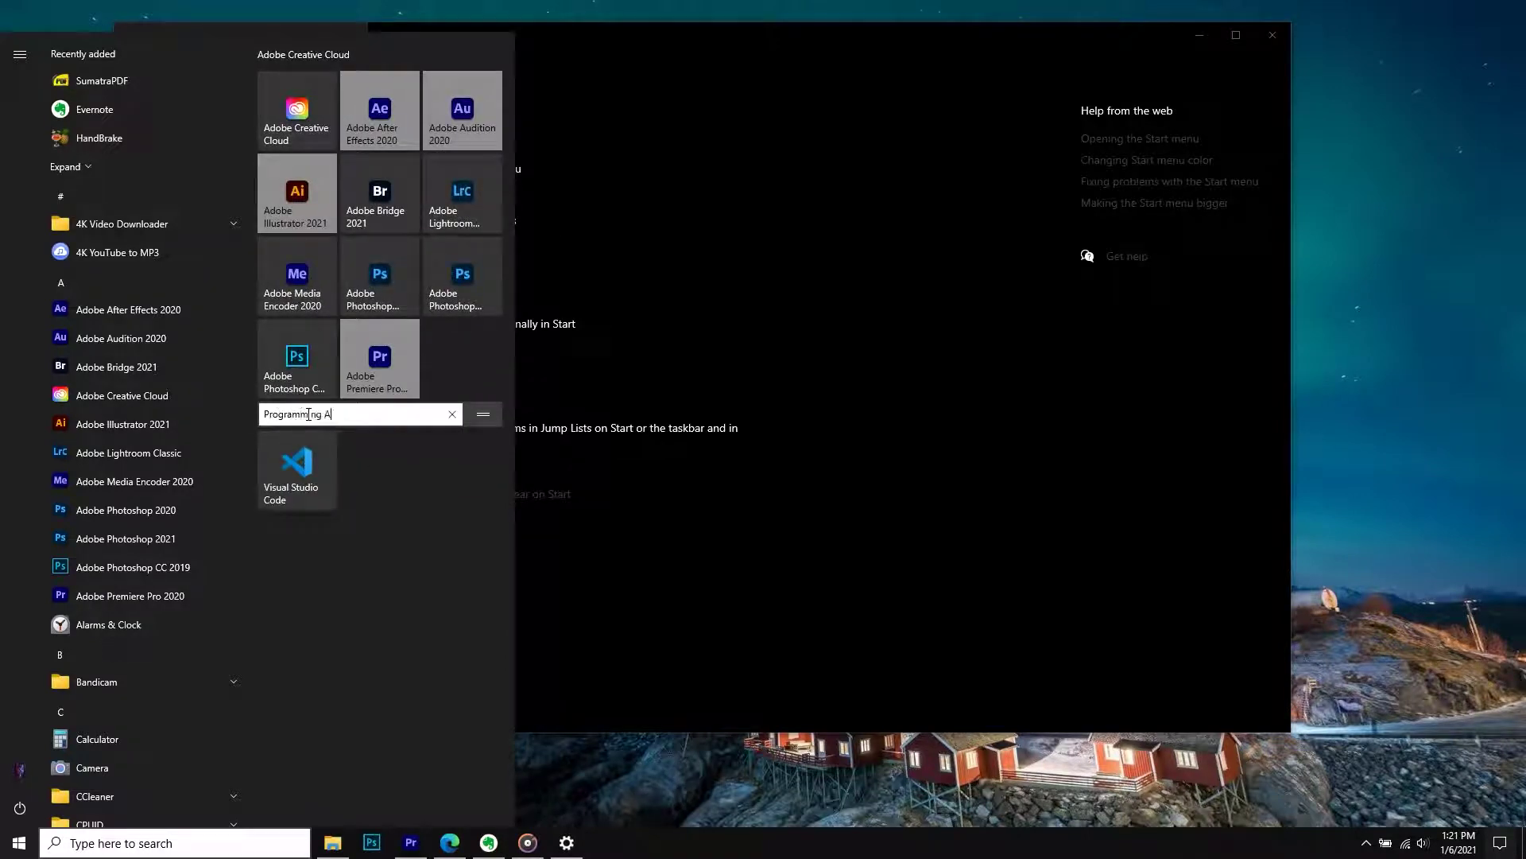
pyautogui.press('Return')
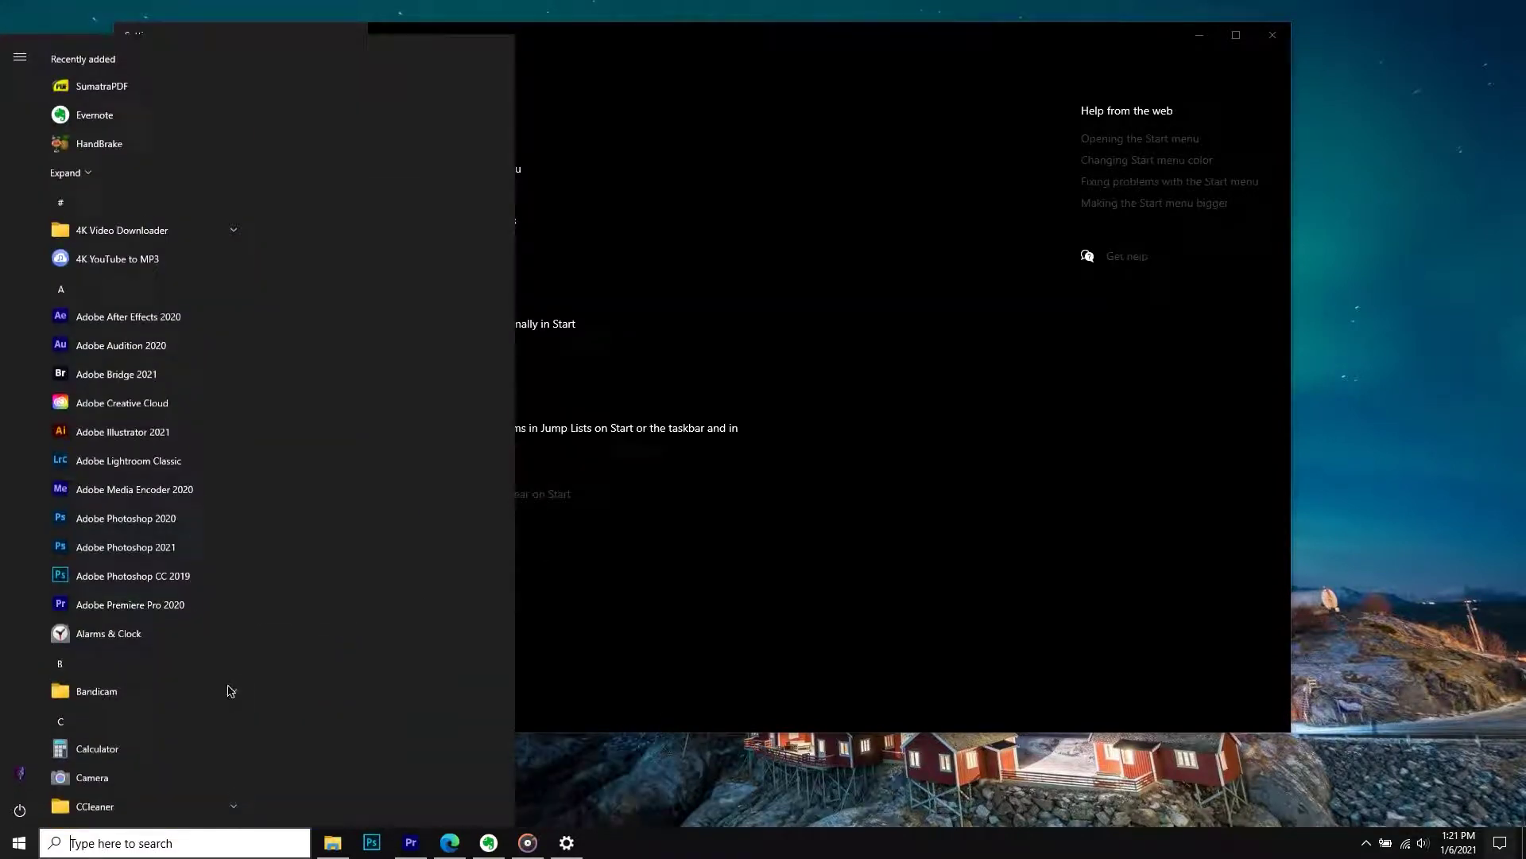
# Place newly pinned Notepad, Sublime Text 3, WPS Office and Evernote tiles in the Programming Apps group.
pyautogui.moveTo(297, 556); pyautogui.dragTo(382, 556)
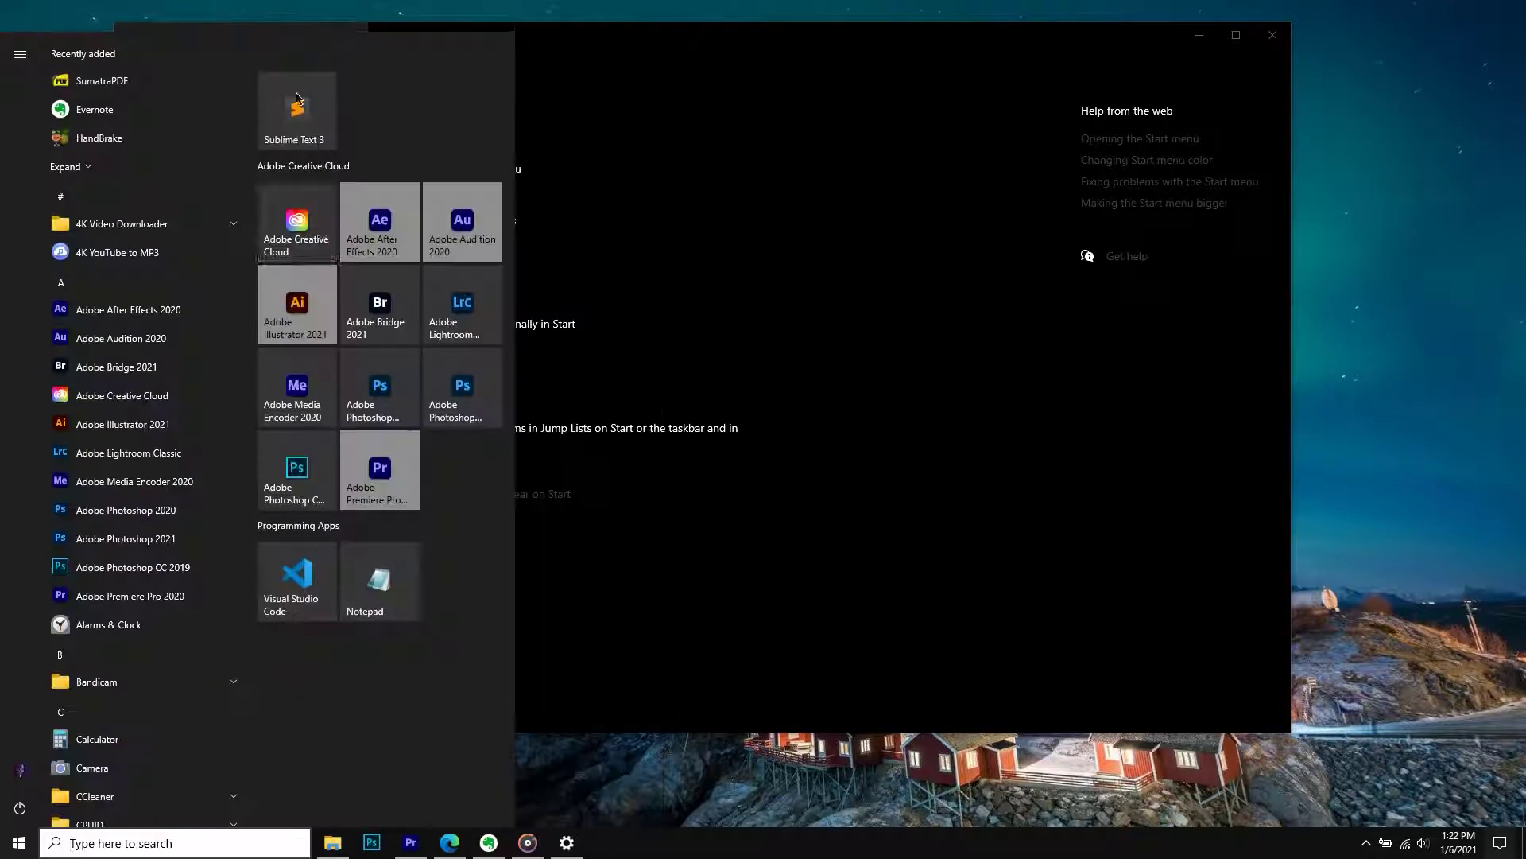
pyautogui.moveTo(296, 99); pyautogui.dragTo(333, 547)
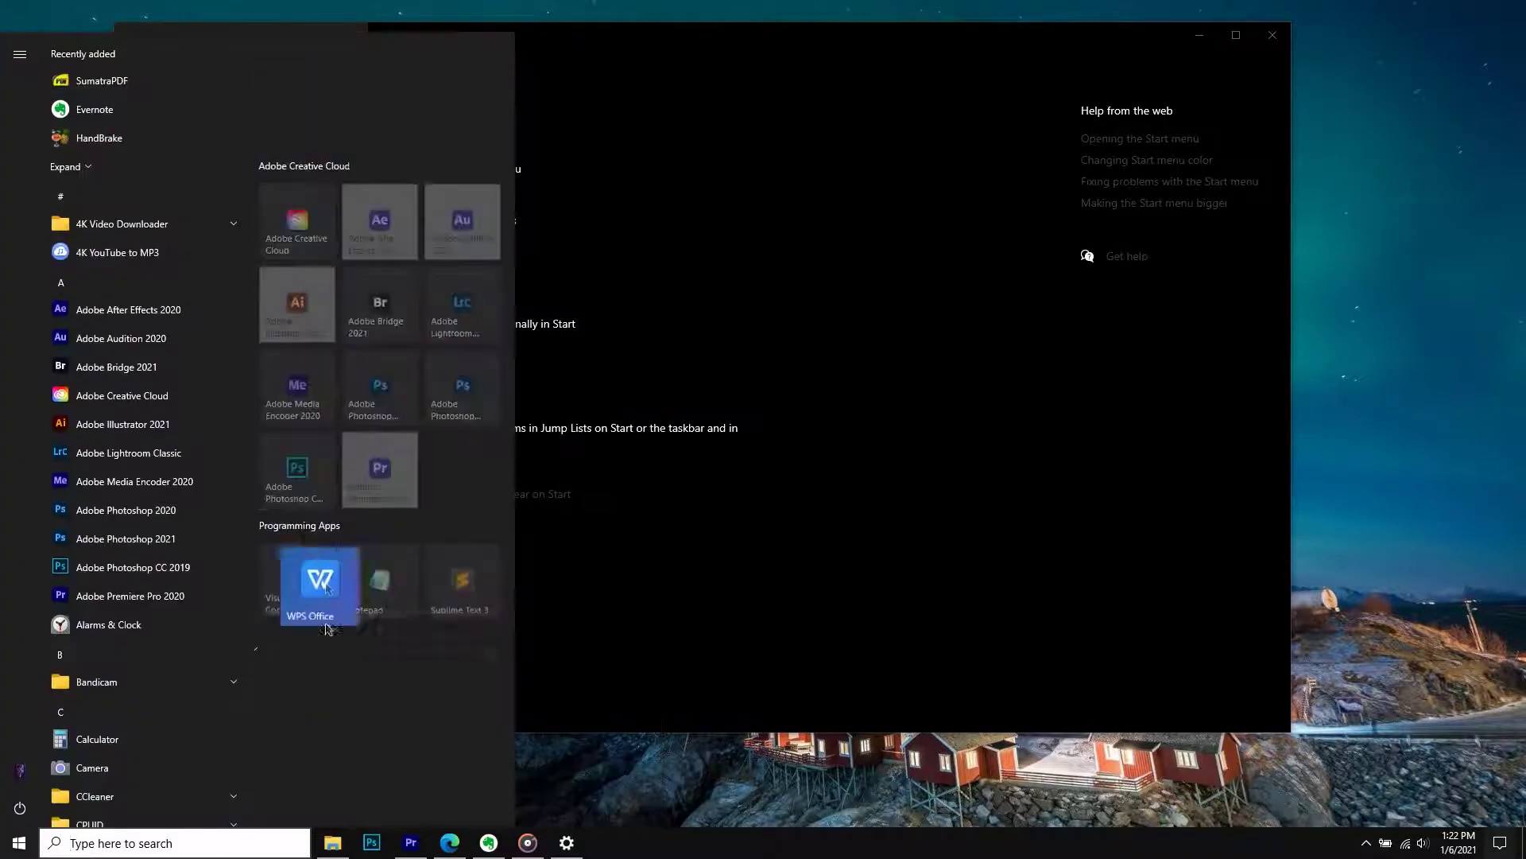
pyautogui.moveTo(402, 772); pyautogui.dragTo(305, 555)
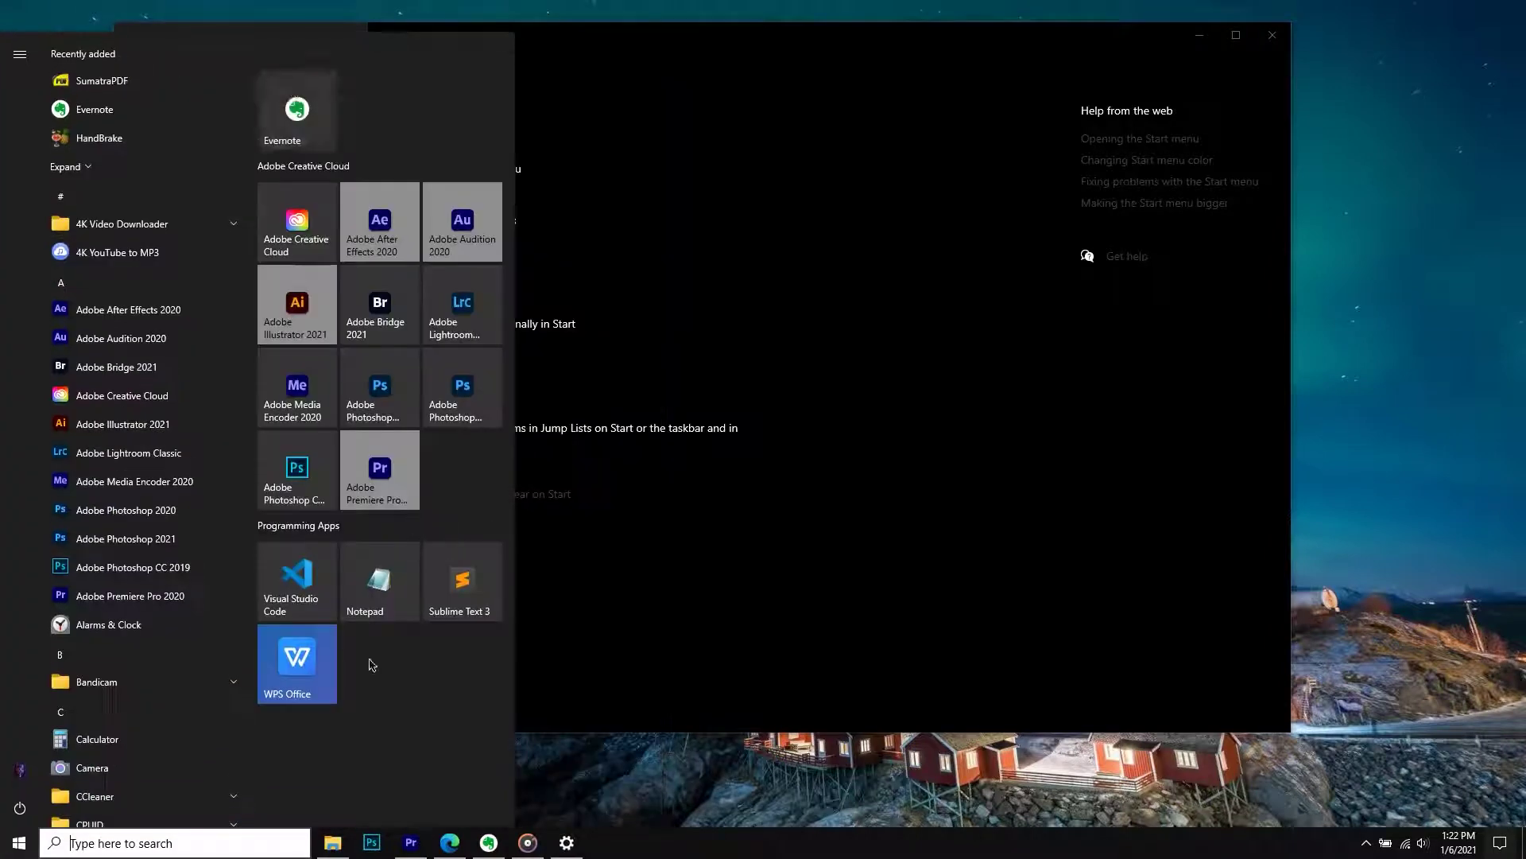
pyautogui.moveTo(369, 665); pyautogui.dragTo(382, 545)
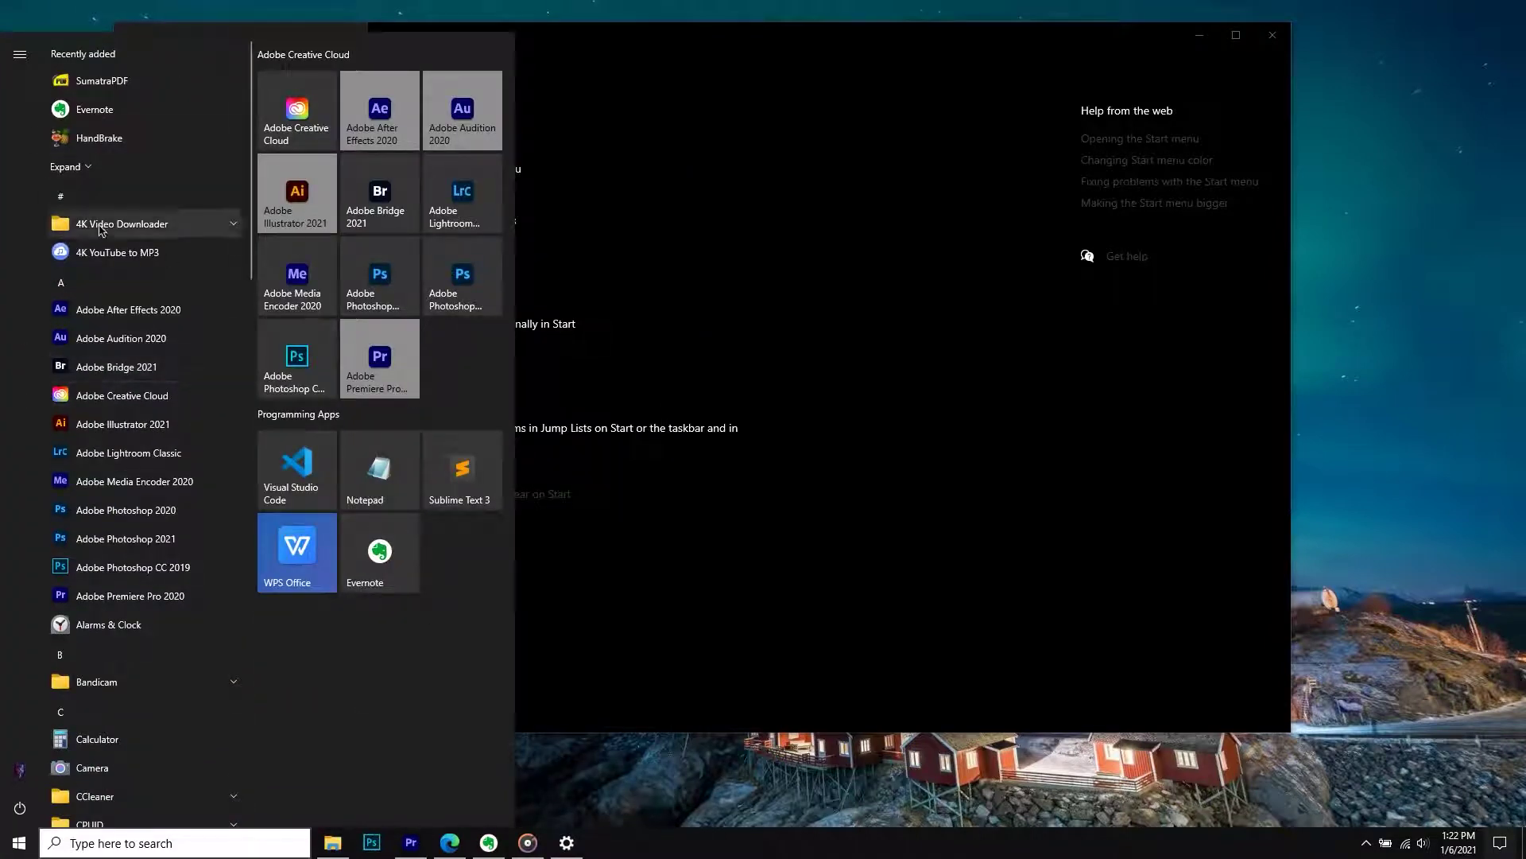
# Search for Microsoft Edge, pin it to Start and widen the Start menu by one group column.
pyautogui.write('edge')
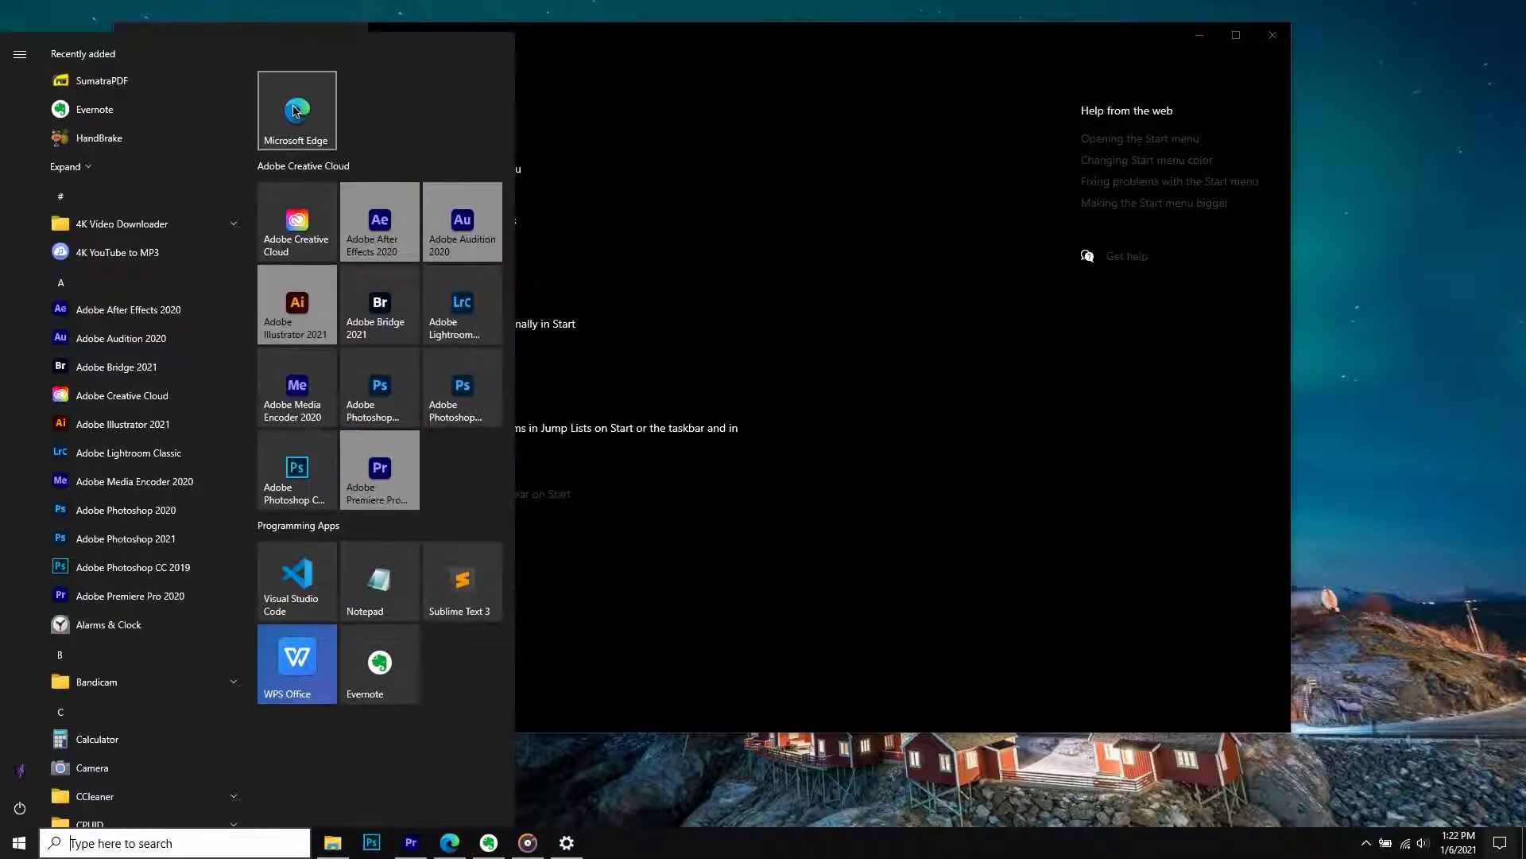
pyautogui.moveTo(296, 109); pyautogui.dragTo(310, 99)
pyautogui.moveTo(515, 91); pyautogui.dragTo(884, 102)
# Move the Microsoft Edge tile into a new group beside Adobe Creative Cloud and name that group Internet Apps.
pyautogui.moveTo(294, 77); pyautogui.dragTo(554, 110)
pyautogui.click(600, 54)
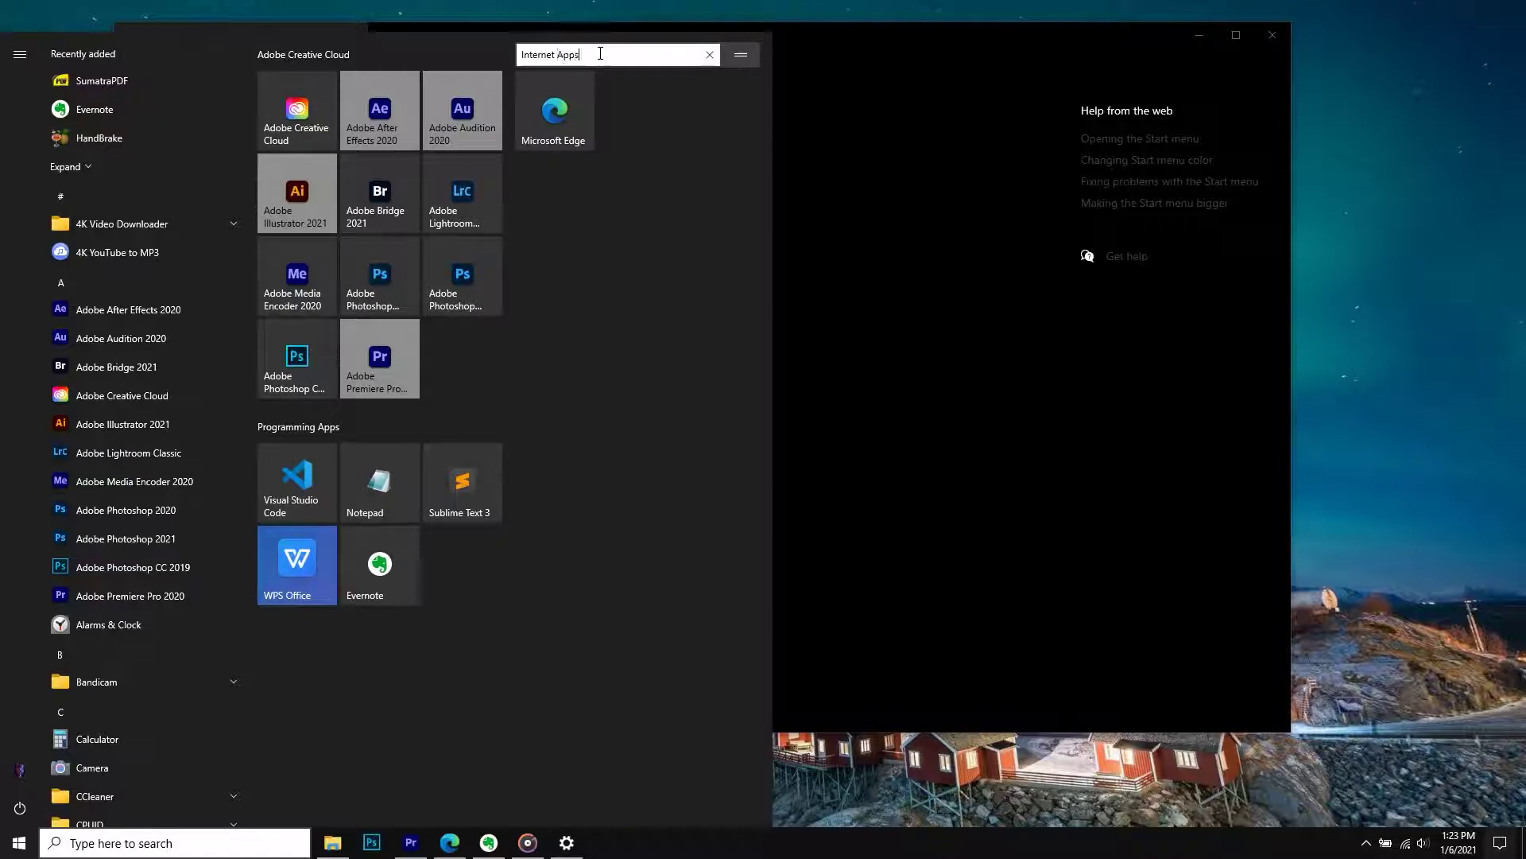
pyautogui.press('Return')
# Pin Internet Download Manager, uTorrent, 4K YouTube to MP3 and Free YouTube To MP3 in the Internet Apps group.
pyautogui.scroll(-10, 143, 397)
pyautogui.click(135, 567)
pyautogui.moveTo(127, 646); pyautogui.dragTo(628, 124)
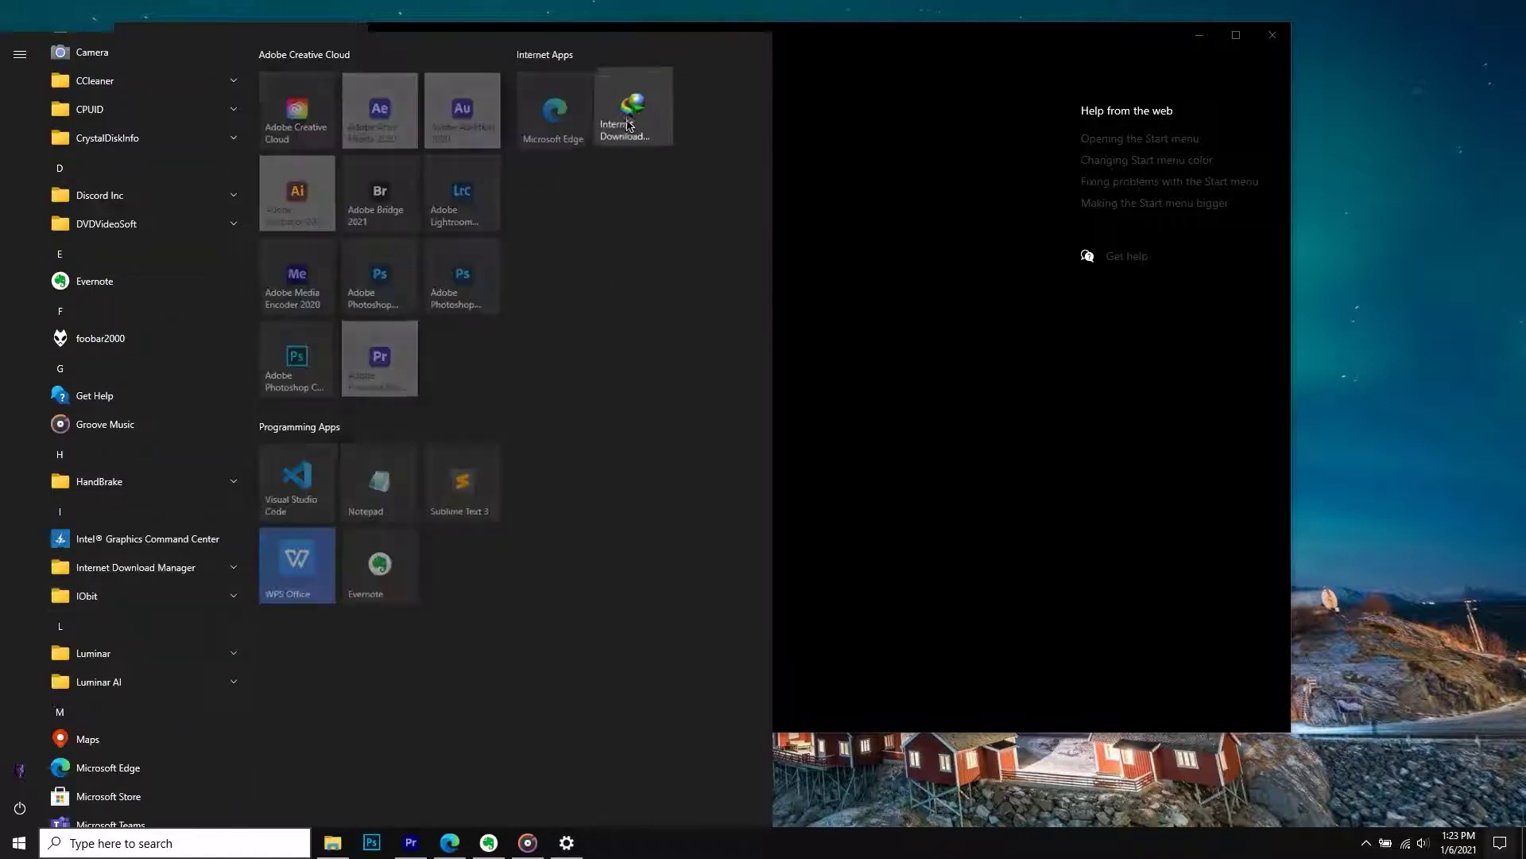
pyautogui.moveTo(628, 125); pyautogui.dragTo(636, 123)
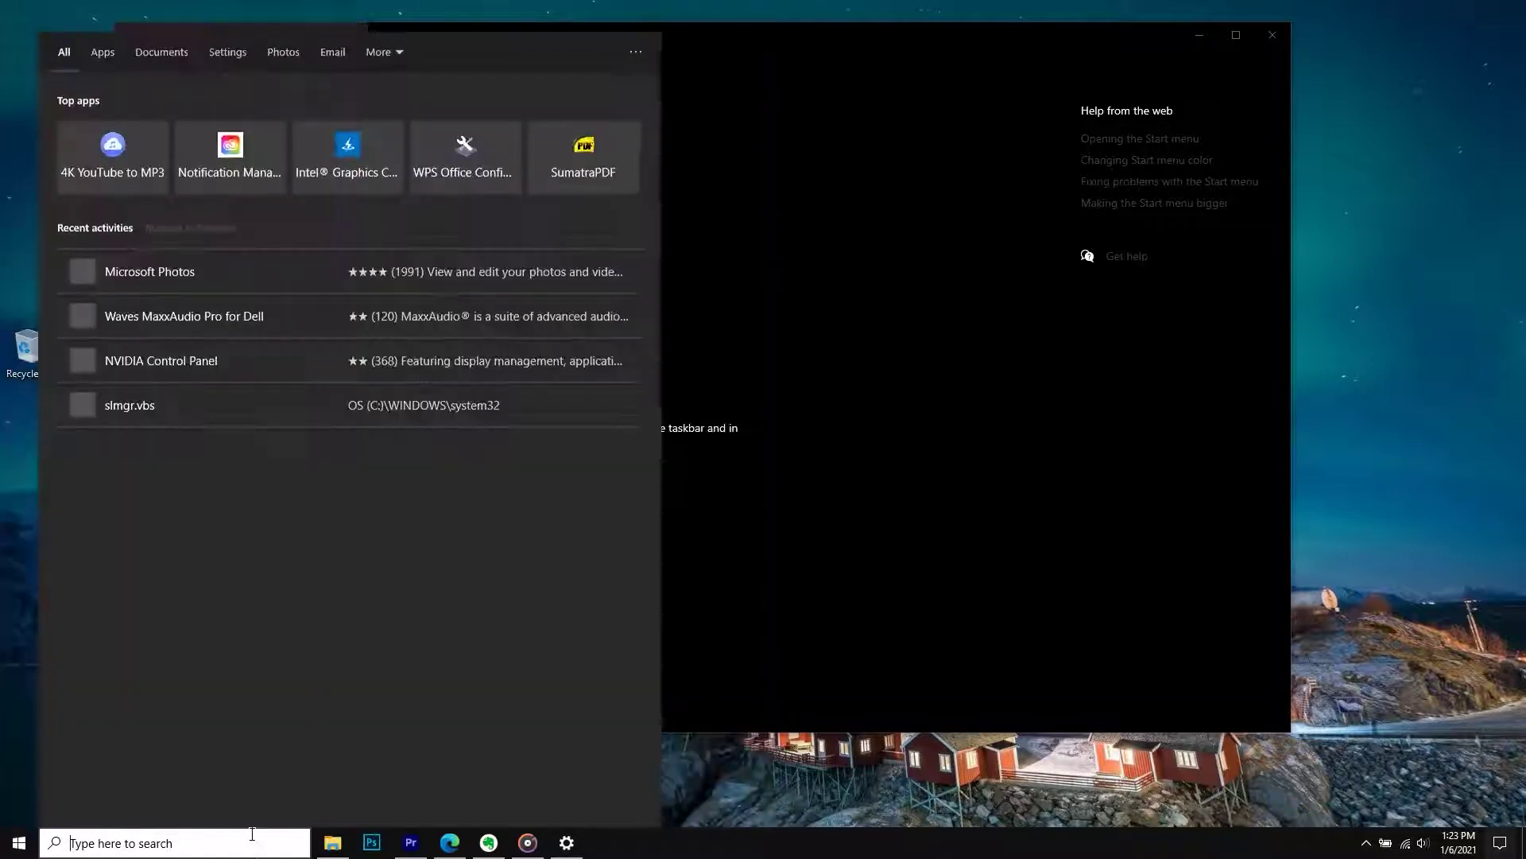
pyautogui.write('utorrent')
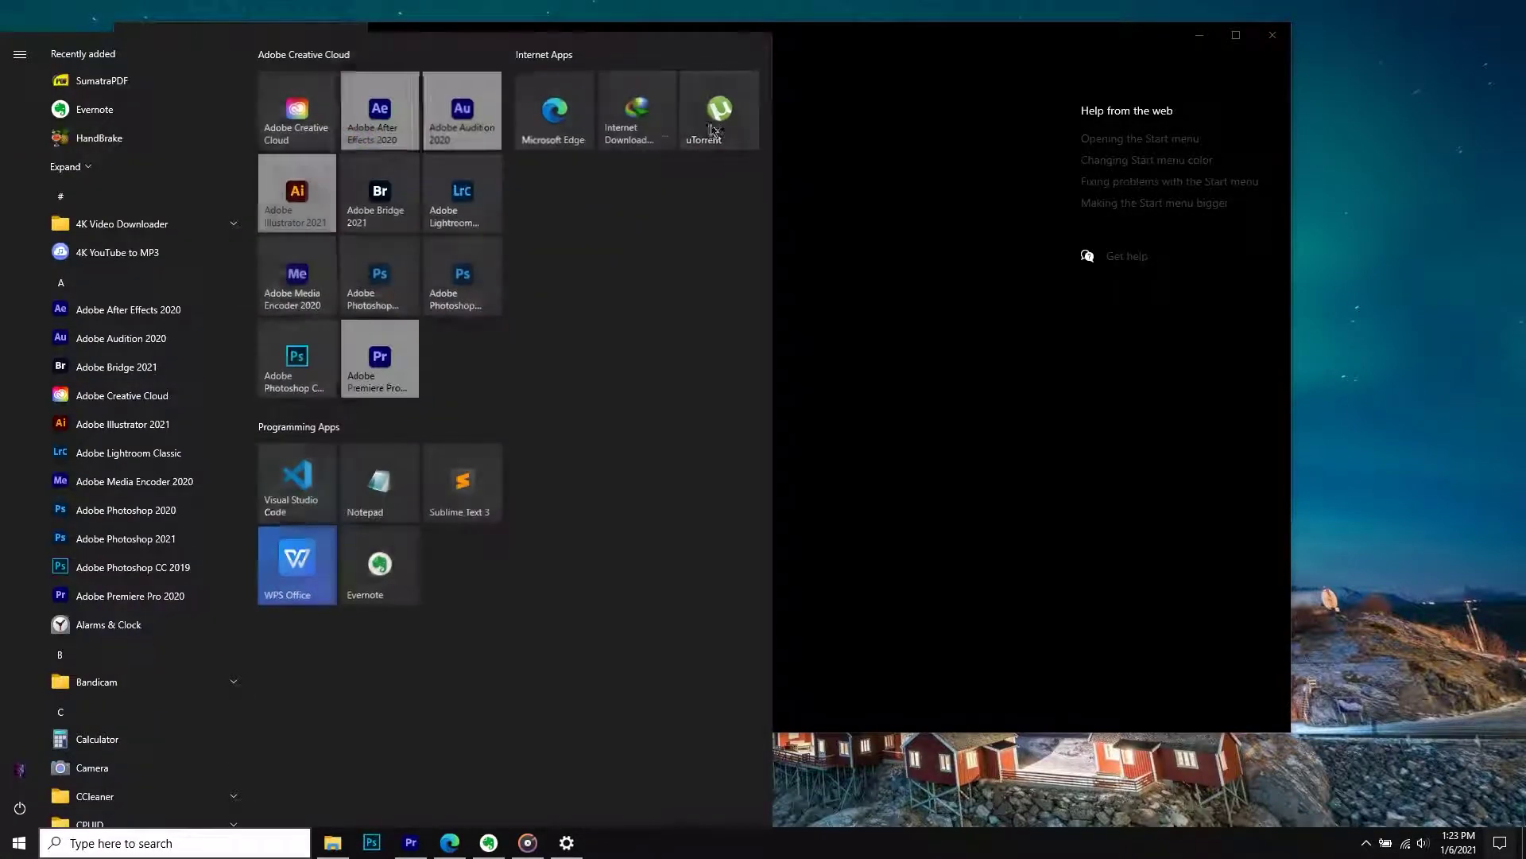
pyautogui.moveTo(117, 252); pyautogui.dragTo(555, 189)
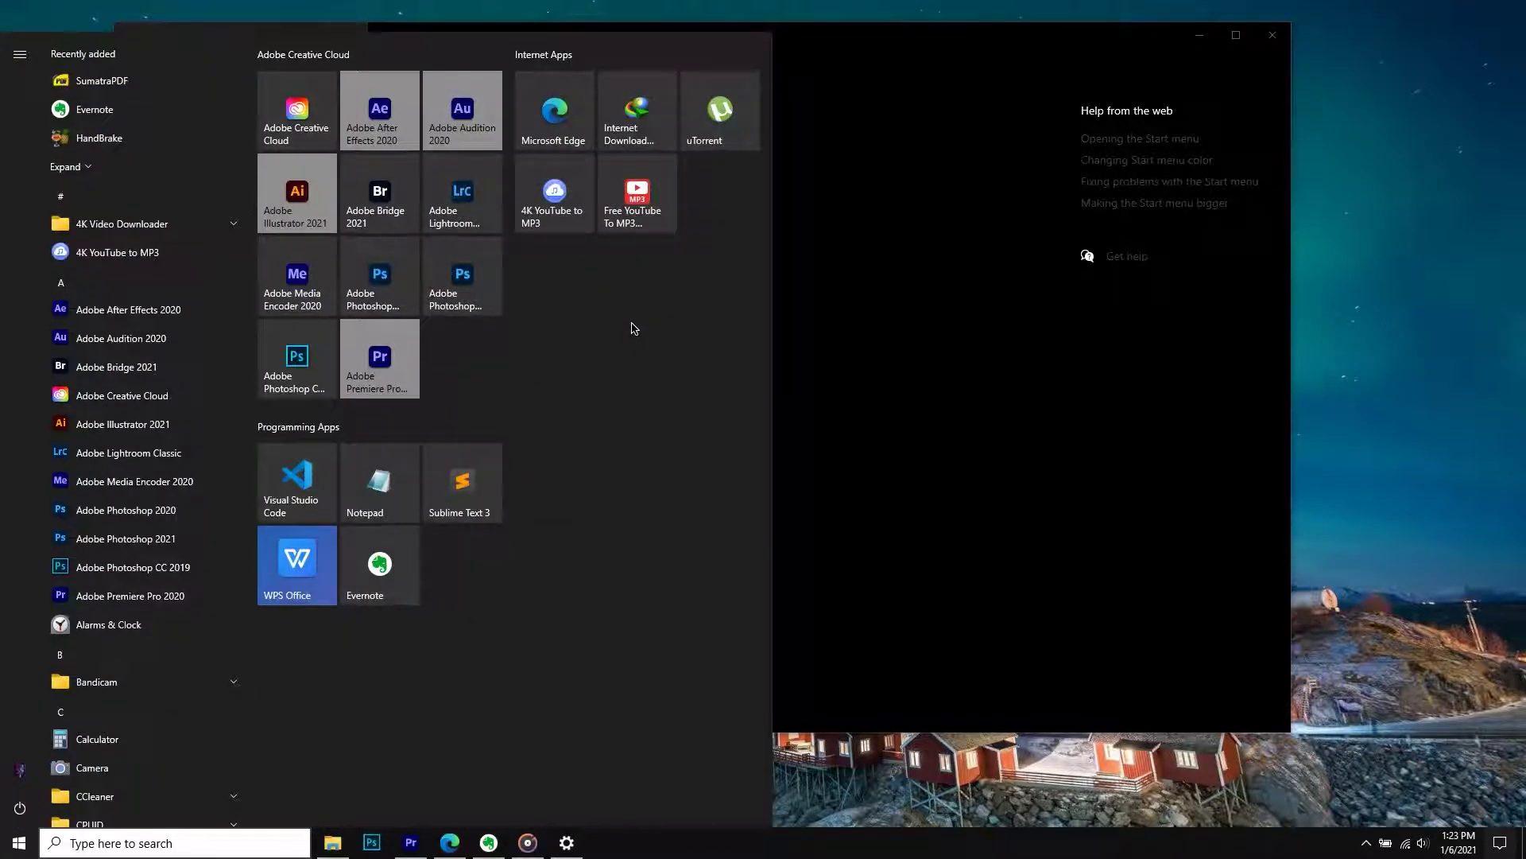
# Pin SumatraPDF in a new group below Internet Apps and name the group Windows Essential Apps.
pyautogui.scroll(-3, 143, 366)
pyautogui.scroll(3, 143, 366)
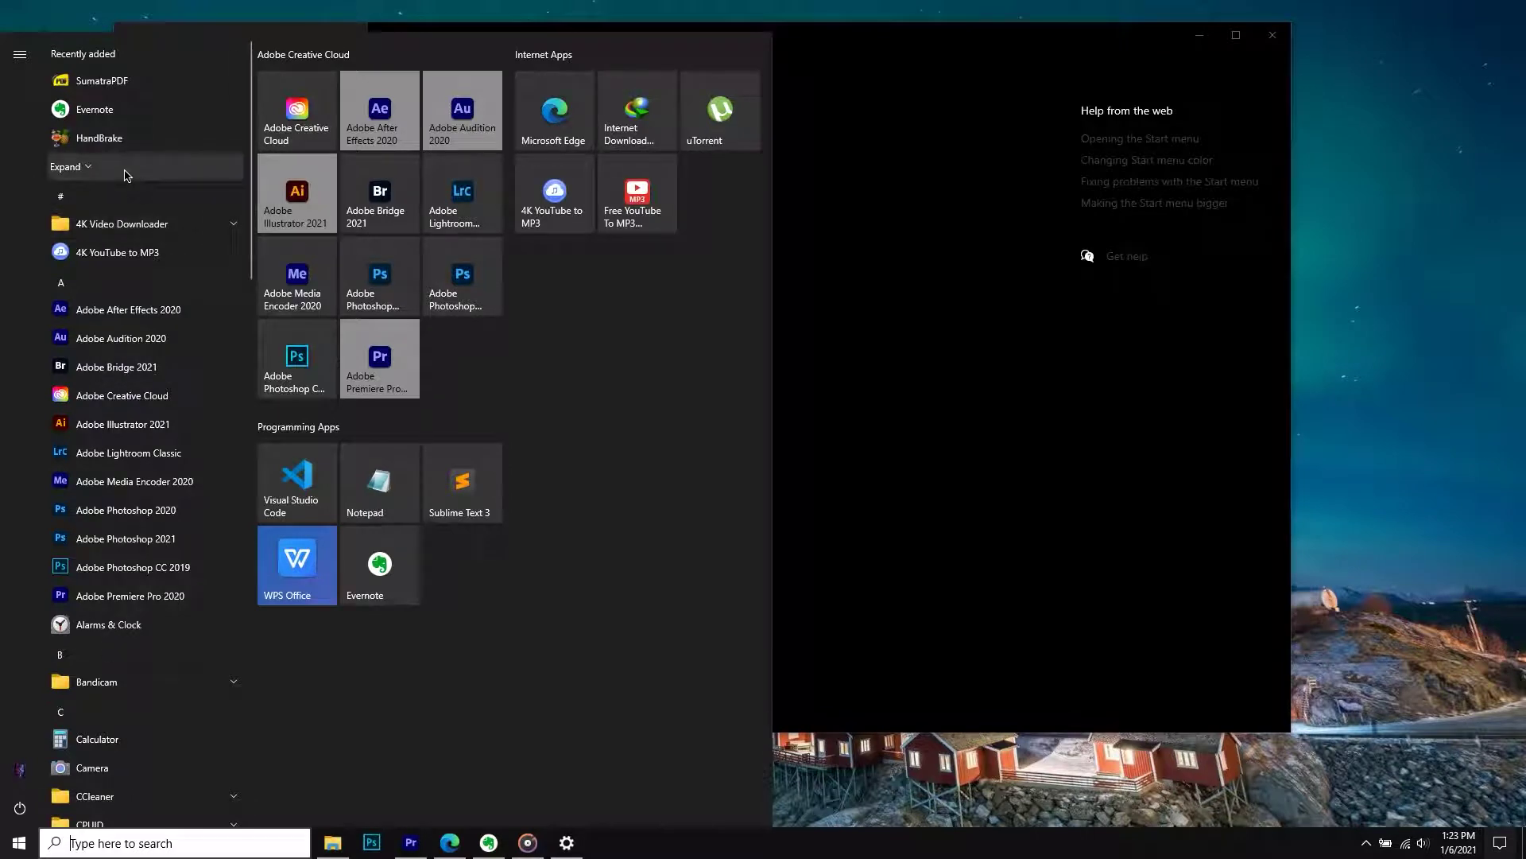
pyautogui.moveTo(117, 80); pyautogui.dragTo(680, 314)
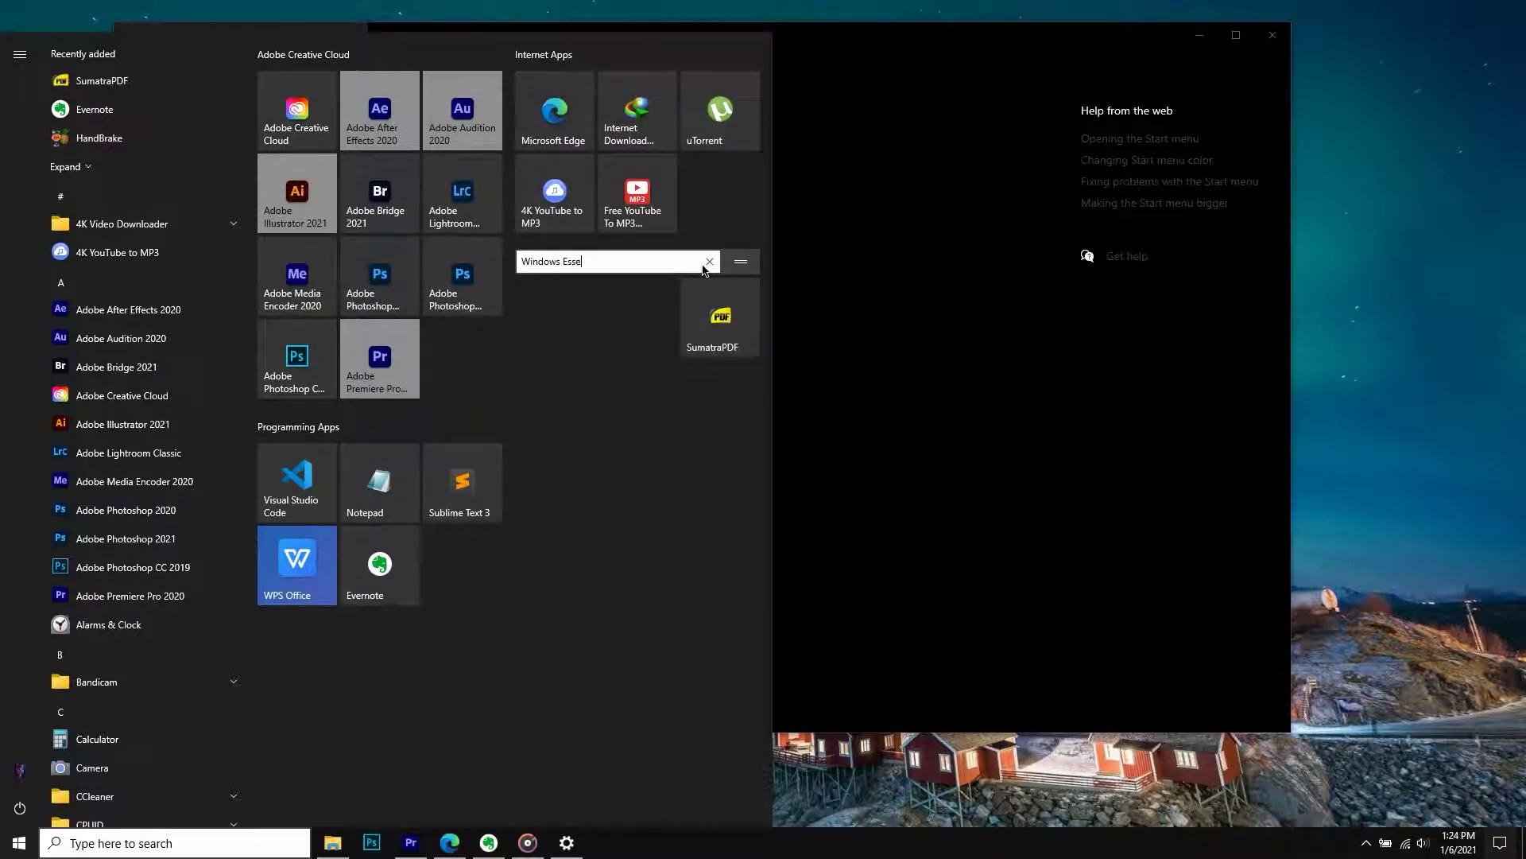
pyautogui.write('ps')
pyautogui.press('Return')
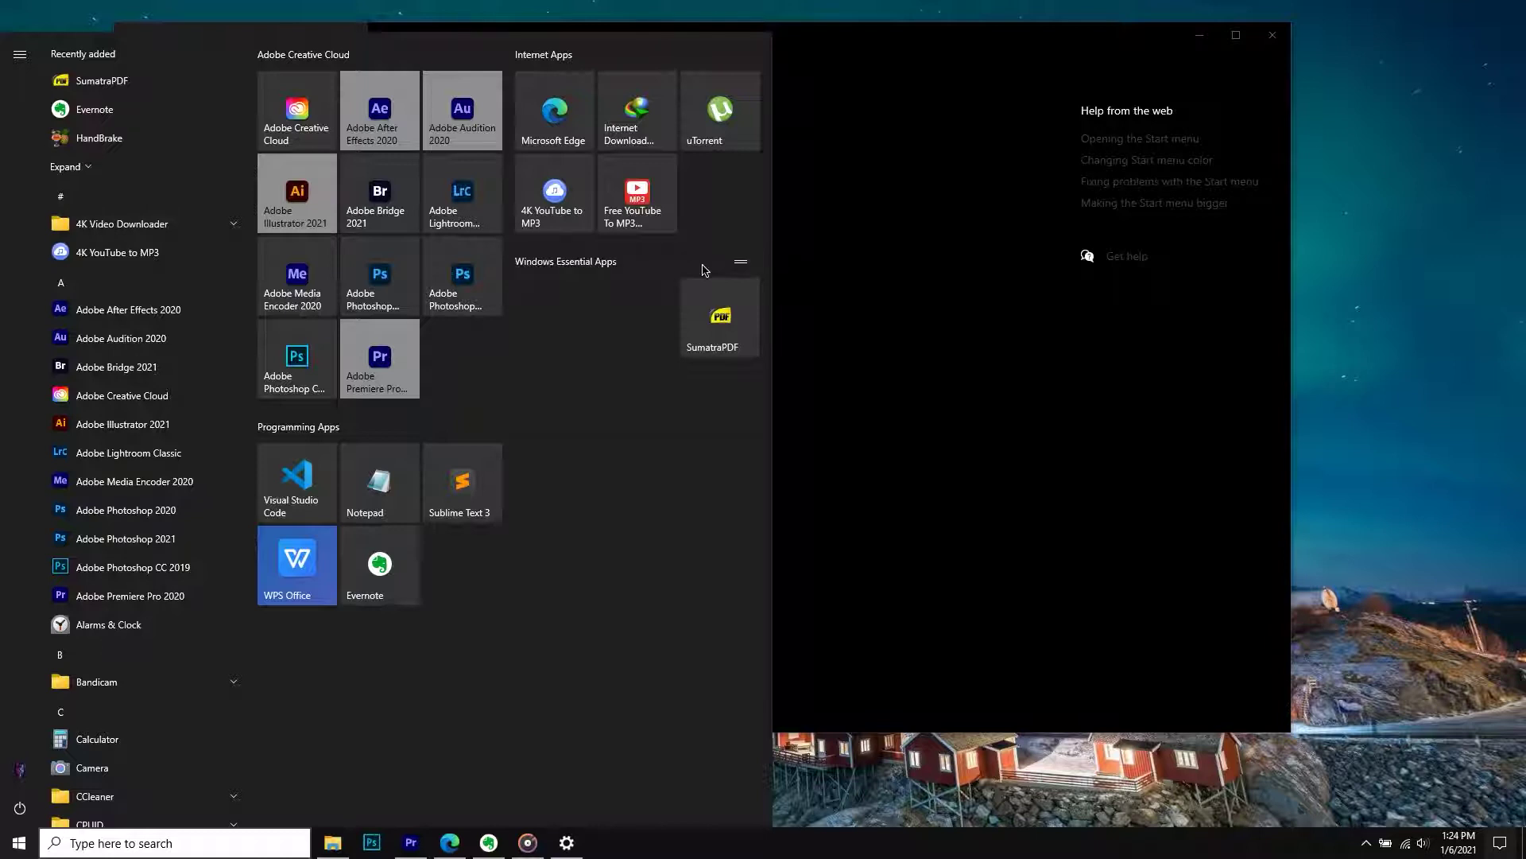
# Widen the Start menu by another group column and move the Windows Essential Apps group beside Internet Apps.
pyautogui.moveTo(774, 199); pyautogui.dragTo(1038, 198)
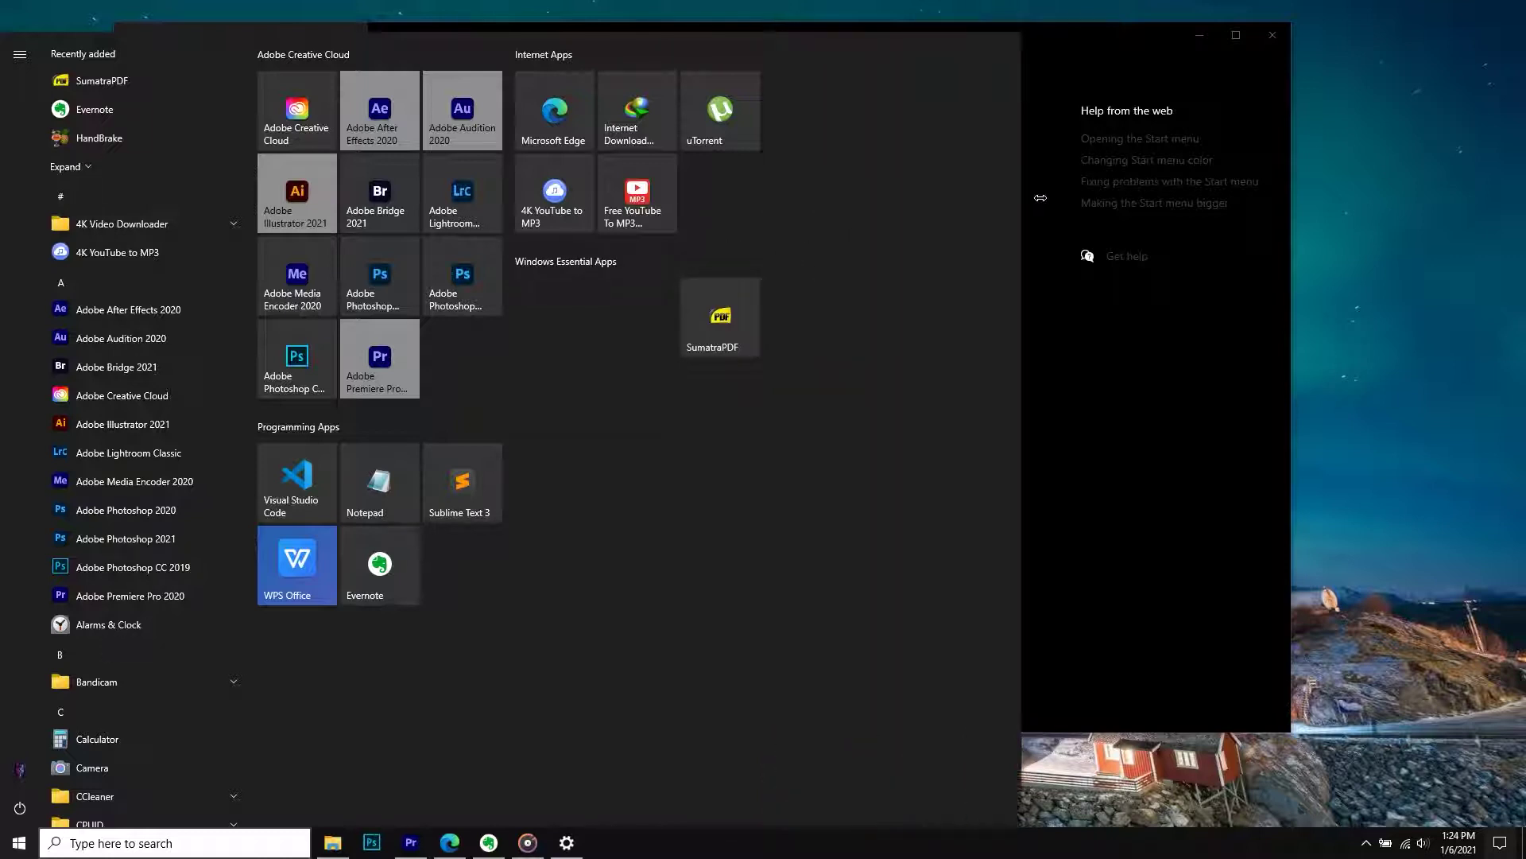
pyautogui.moveTo(932, 190); pyautogui.dragTo(387, 438)
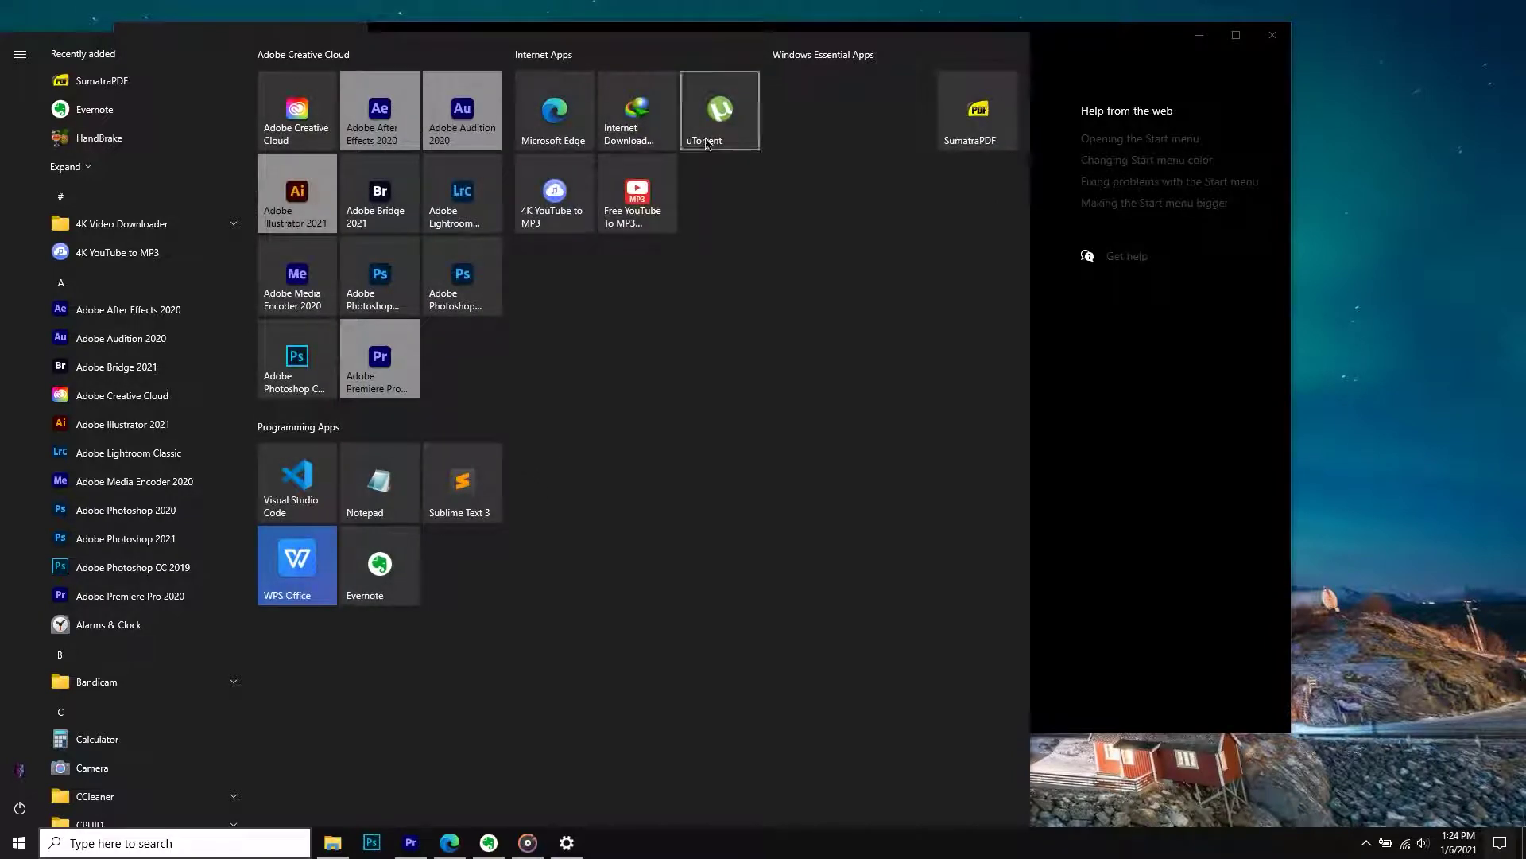
# Shift the SumatraPDF tile toward the start of its row in Windows Essential Apps and pin Bandicam next to it.
pyautogui.moveTo(973, 130); pyautogui.dragTo(847, 130)
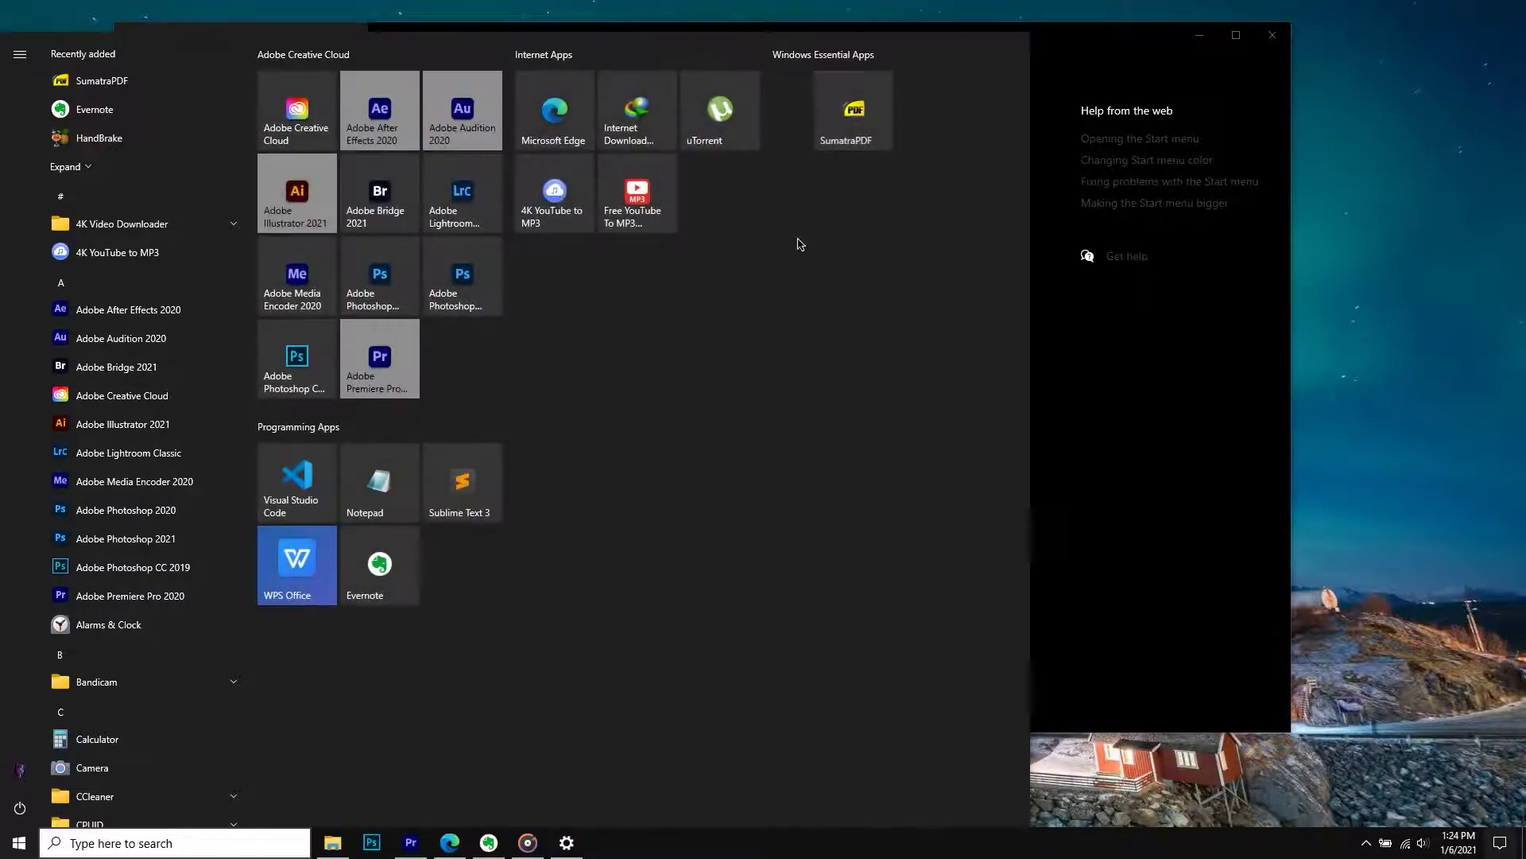
pyautogui.scroll(-4, 159, 528)
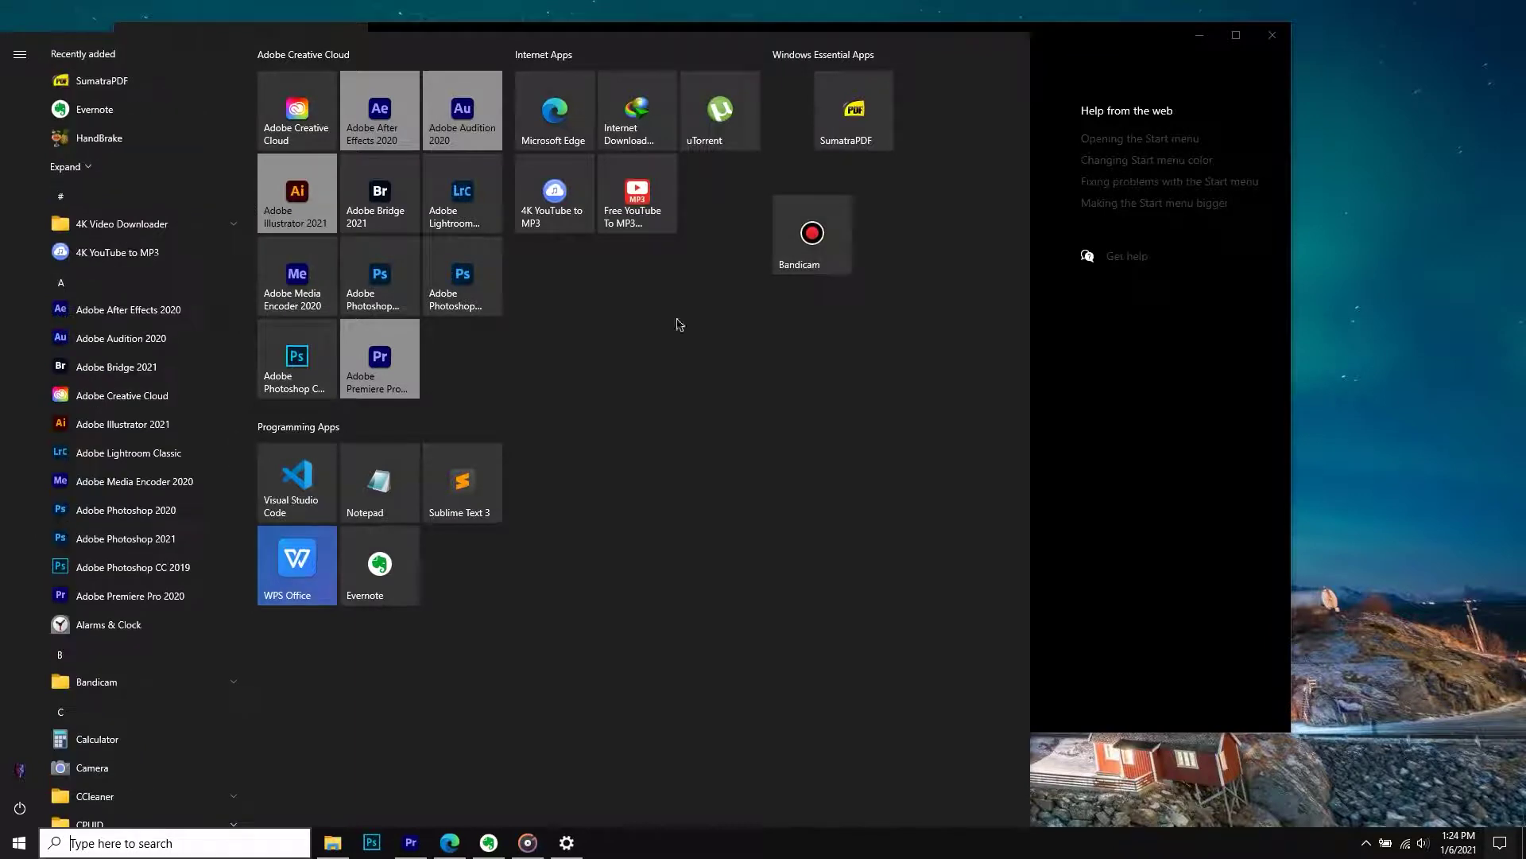
pyautogui.moveTo(824, 245); pyautogui.dragTo(946, 126)
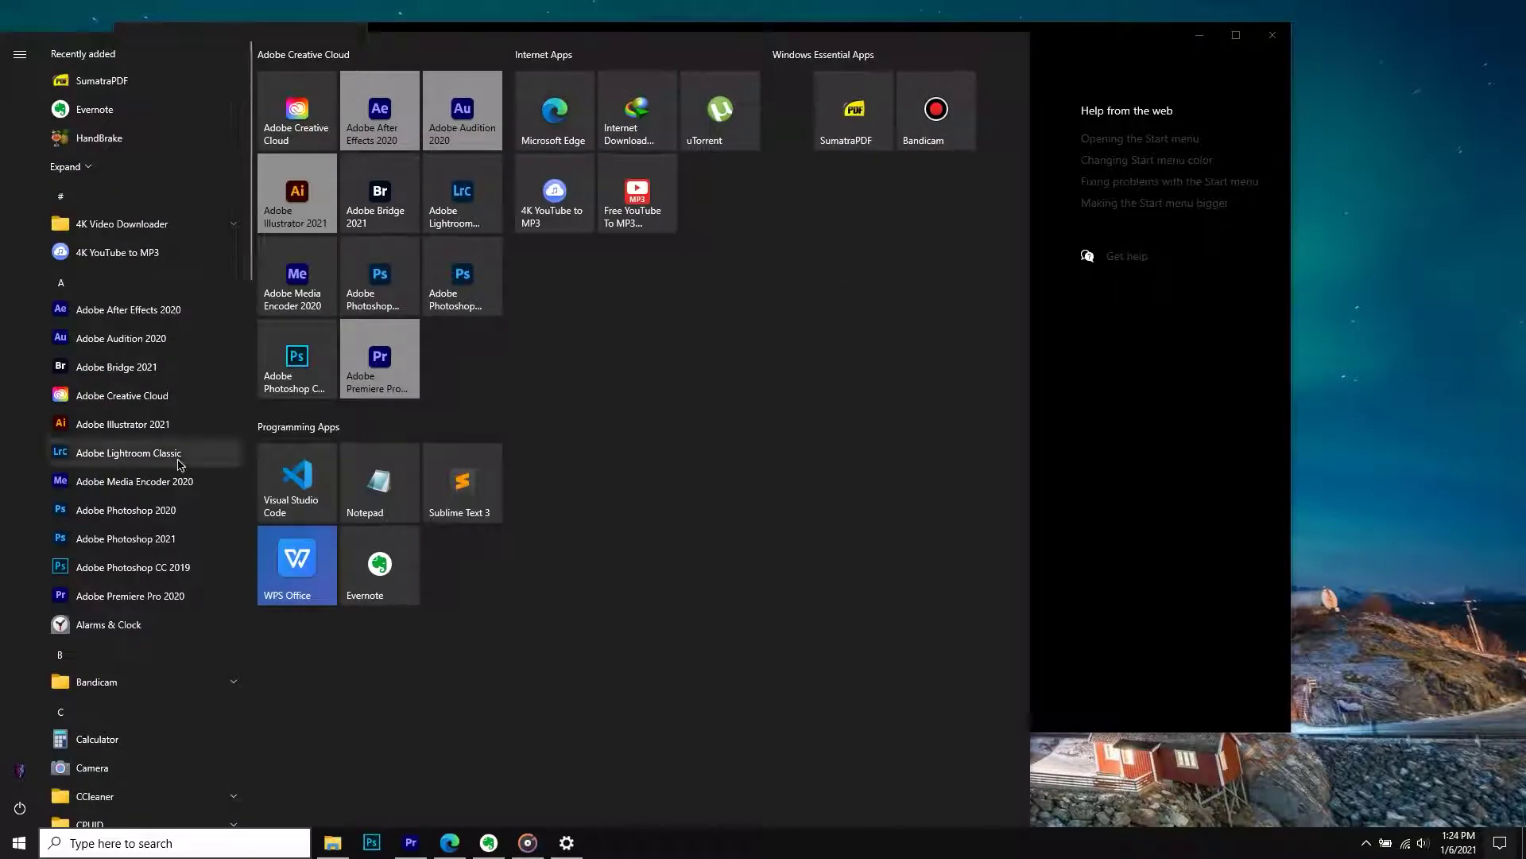
# Pin foobar2000, Groove Music and HandBrake from the app list to Start.
pyautogui.scroll(-3, 180, 465)
pyautogui.scroll(-6, 180, 477)
pyautogui.rightClick(102, 342)
pyautogui.click(140, 346)
pyautogui.rightClick(115, 436)
pyautogui.click(151, 439)
pyautogui.scroll(-5, 146, 136)
pyautogui.rightClick(139, 152)
pyautogui.click(160, 191)
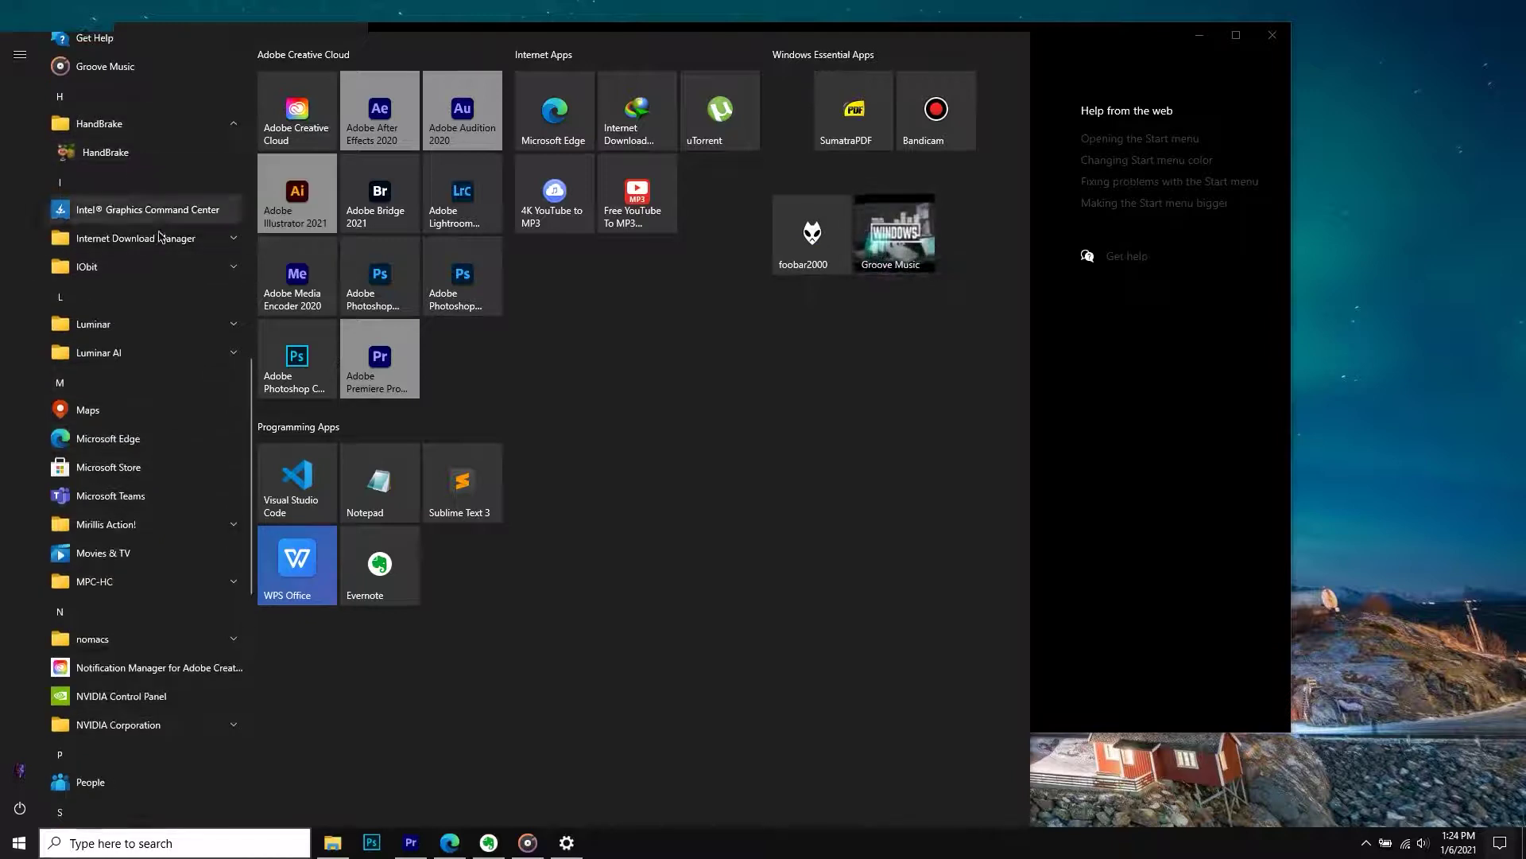
# Pin Smart Defrag and IObit Driver Booster from the IObit folders, plus Microsoft Teams, to Start.
pyautogui.click(103, 267)
pyautogui.rightClick(89, 323)
pyautogui.click(119, 340)
pyautogui.rightClick(95, 297)
pyautogui.click(123, 316)
pyautogui.scroll(-4, 119, 388)
pyautogui.rightClick(109, 224)
pyautogui.click(133, 239)
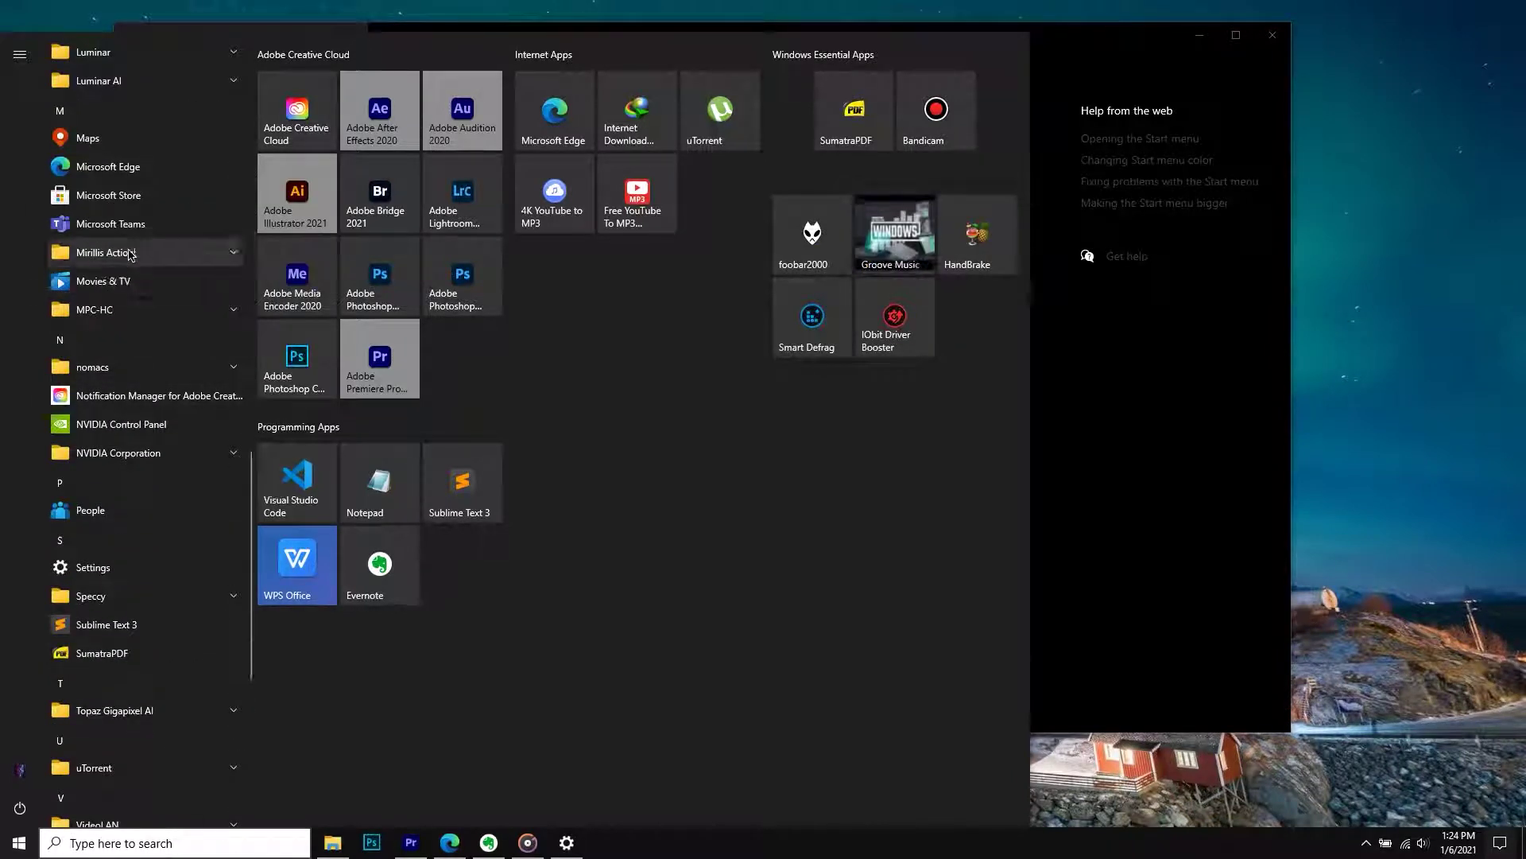
# Pin Mirillis Action! and MPC-HC from their app list folders to Start.
pyautogui.click(129, 256)
pyautogui.rightClick(147, 283)
pyautogui.click(176, 300)
pyautogui.rightClick(76, 310)
pyautogui.click(91, 340)
pyautogui.rightClick(105, 371)
pyautogui.click(135, 386)
# Pin Settings, Speccy and VLC media player from the app list to Start.
pyautogui.scroll(-5, 120, 318)
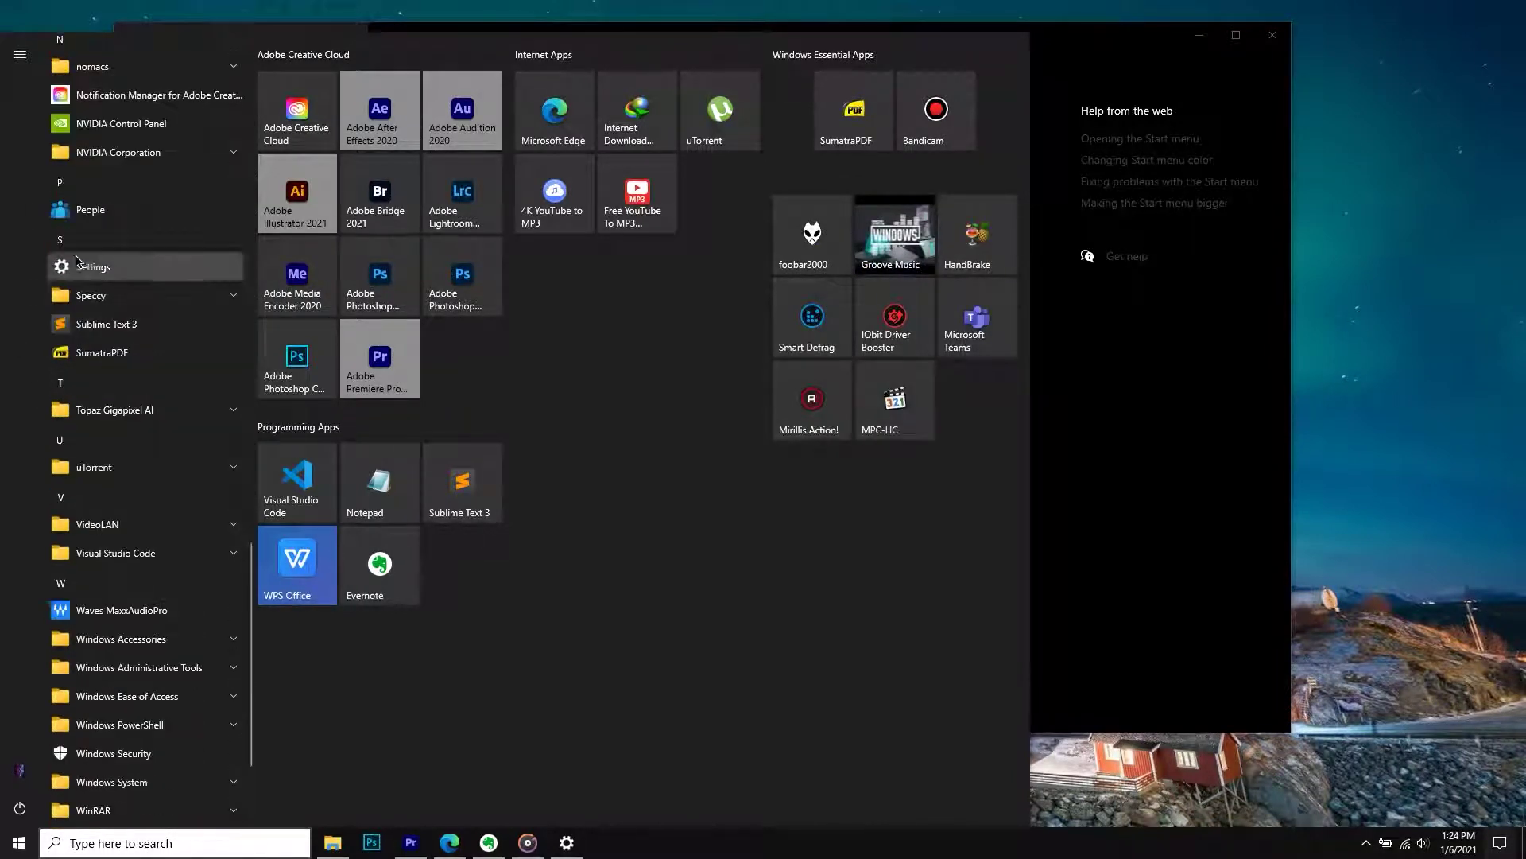
pyautogui.rightClick(103, 264)
pyautogui.click(139, 285)
pyautogui.rightClick(100, 318)
pyautogui.click(135, 337)
pyautogui.scroll(-3, 143, 334)
pyautogui.rightClick(112, 459)
pyautogui.click(151, 474)
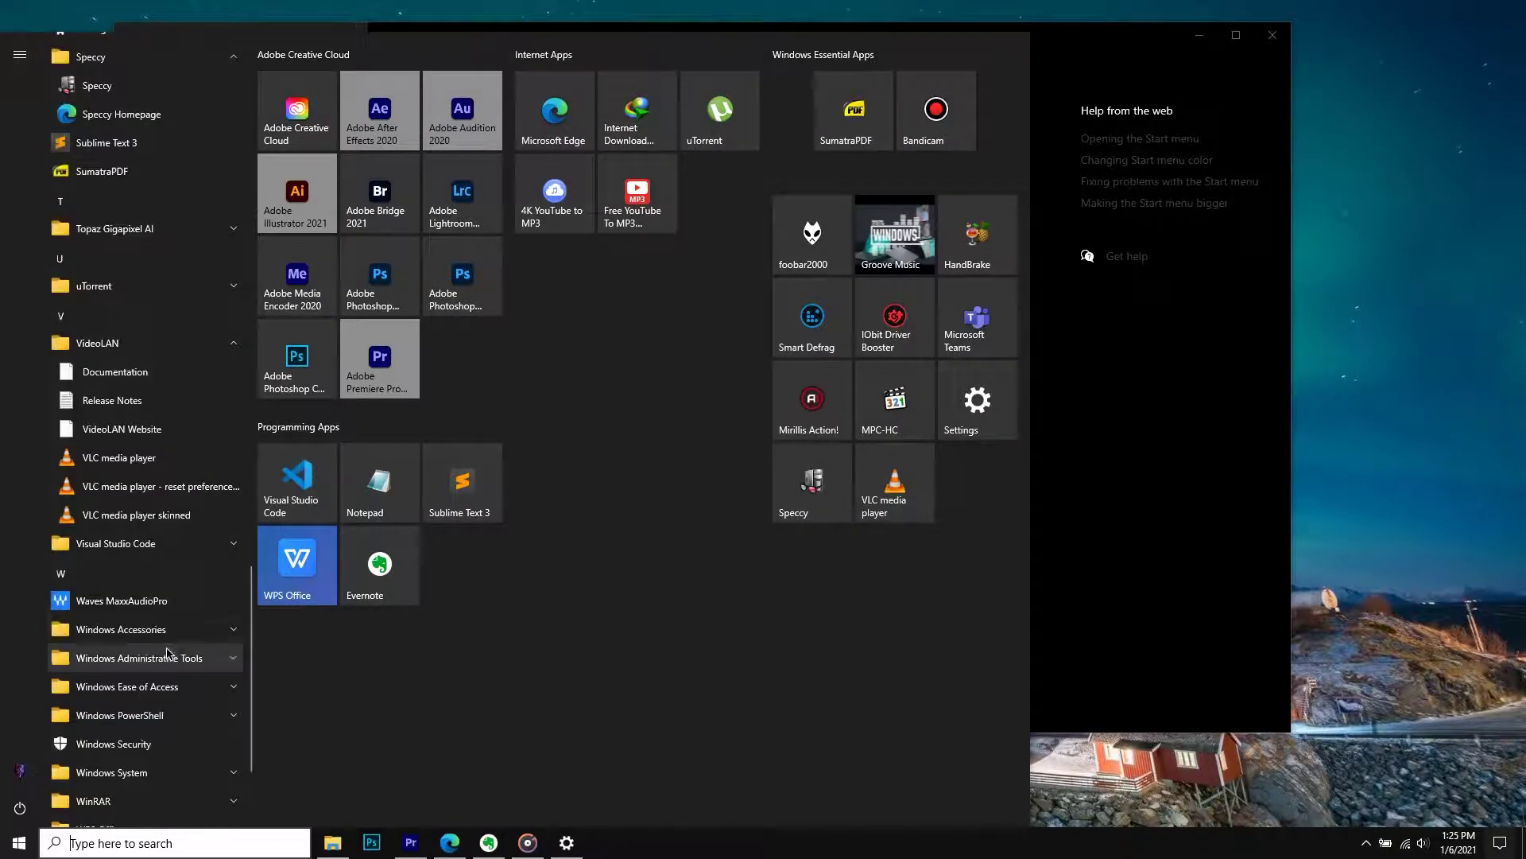
# Pin Windows Media Player from the Windows Accessories folder to Start.
pyautogui.click(127, 629)
pyautogui.scroll(-5, 127, 477)
pyautogui.scroll(-1, 127, 432)
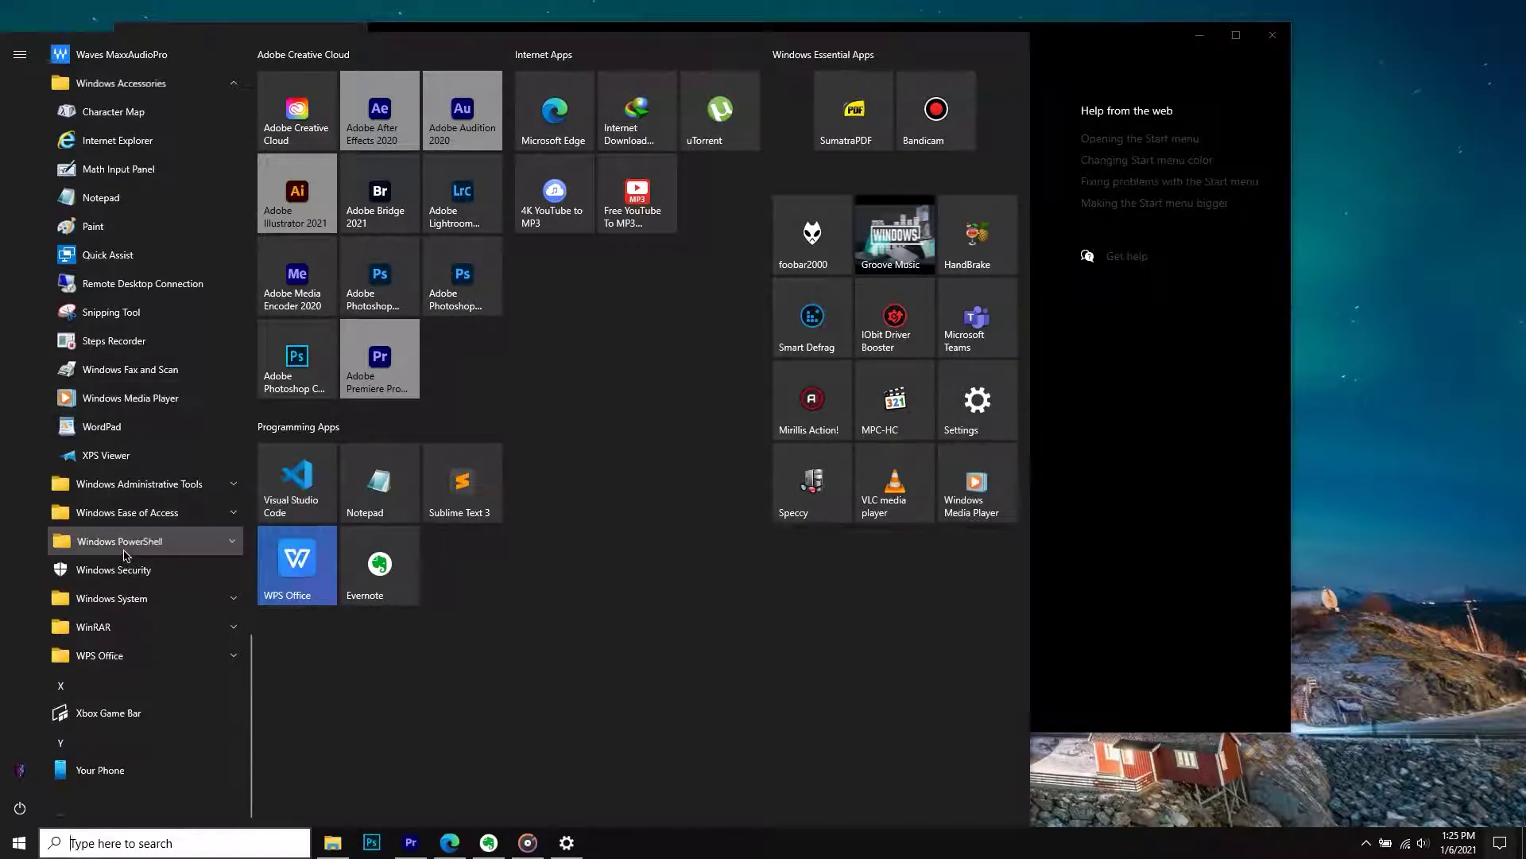
# Pin Windows Security from the app list to Start.
pyautogui.click(127, 541)
pyautogui.rightClick(191, 684)
pyautogui.click(254, 708)
# Move the Bandicam, Mirillis Action! and Speccy tiles into a new bottom row of the Windows Essential Apps group.
pyautogui.moveTo(936, 111); pyautogui.dragTo(813, 565)
pyautogui.moveTo(813, 399); pyautogui.dragTo(895, 564)
pyautogui.moveTo(813, 482); pyautogui.dragTo(978, 565)
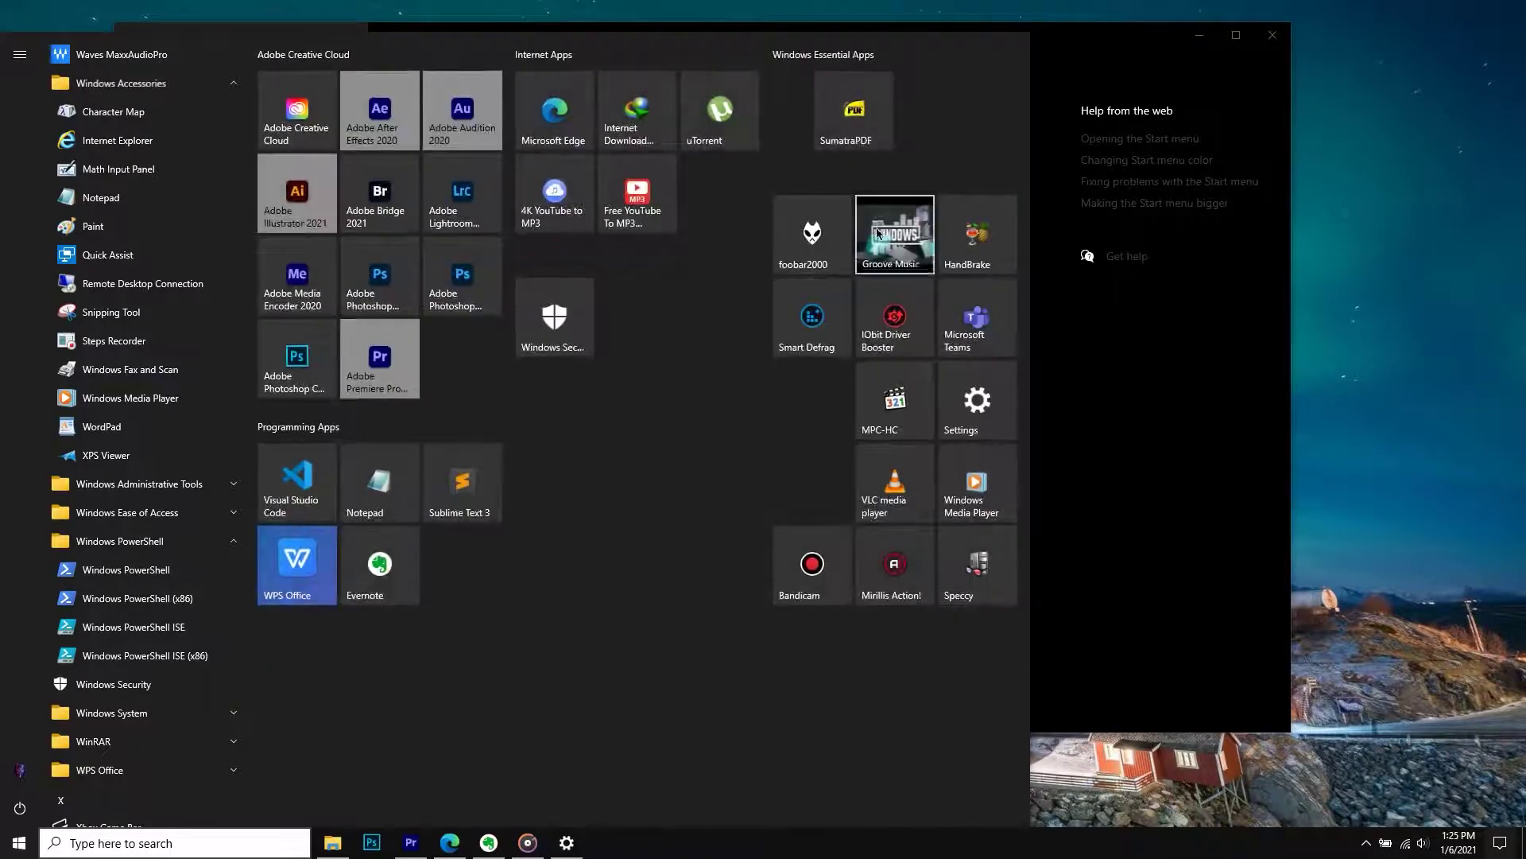
# Resize the Groove Music tile to Wide and place it beside SumatraPDF at the top of the Windows Essential Apps group.
pyautogui.rightClick(878, 233)
pyautogui.moveTo(1034, 271)
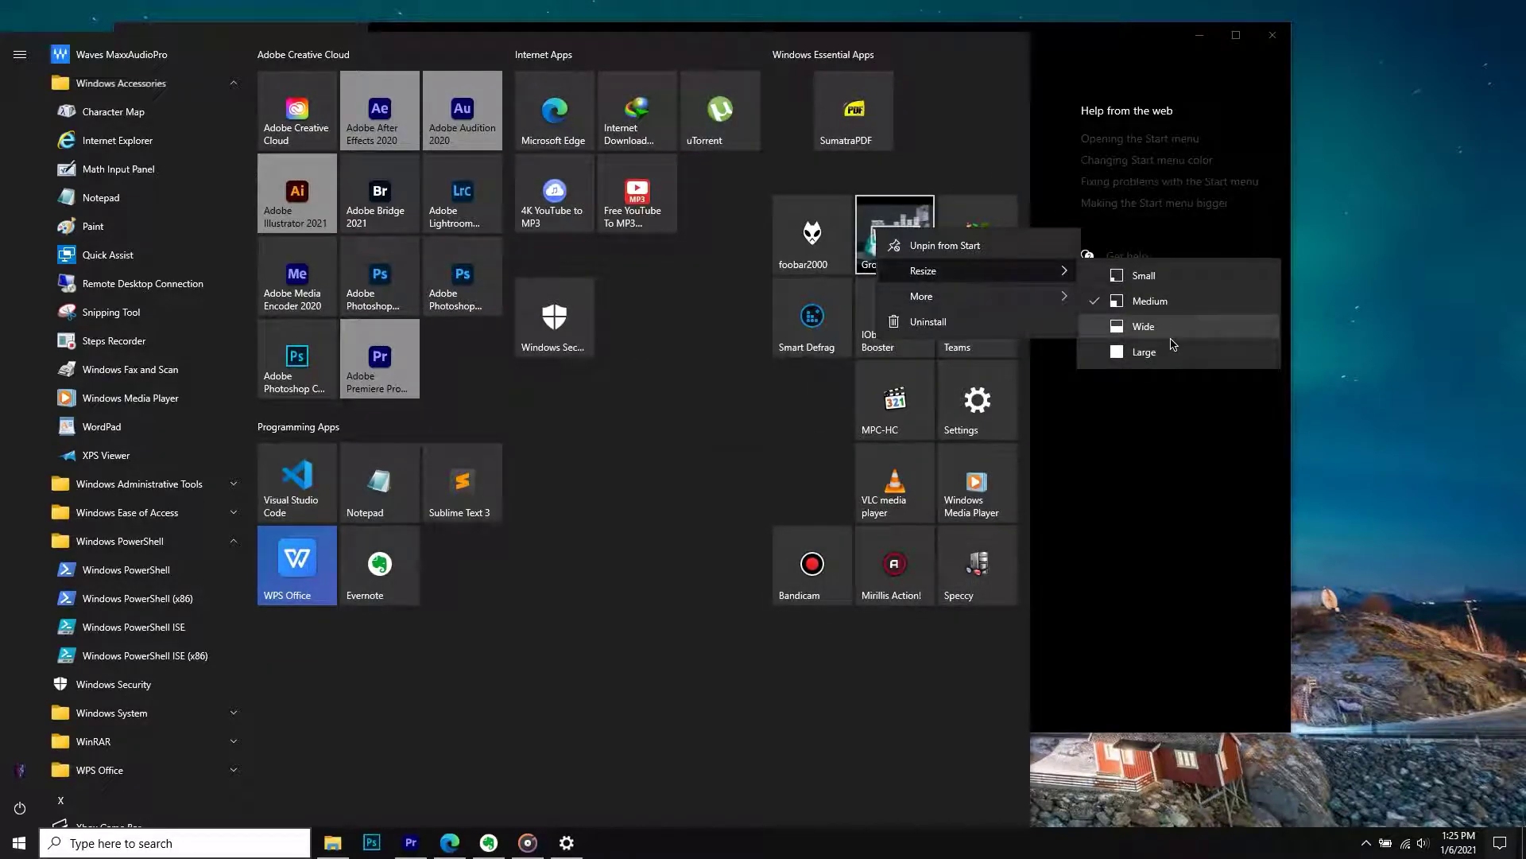
pyautogui.click(1170, 329)
pyautogui.moveTo(981, 229); pyautogui.dragTo(853, 237)
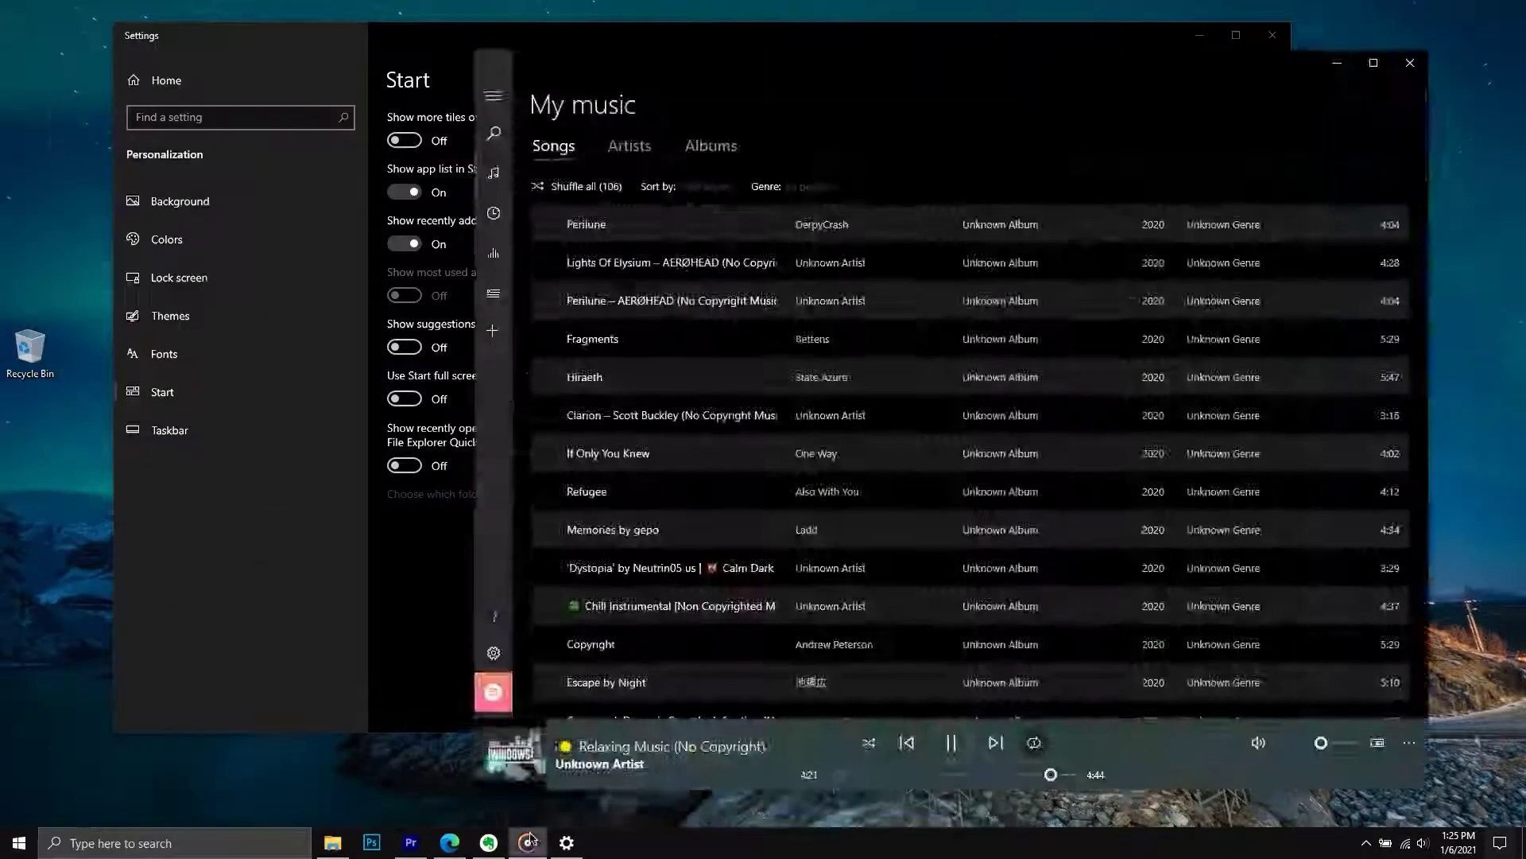
# Reopen Start and pin Calculator from the app list between the foobar2000 and HandBrake tiles.
pyautogui.press('super')
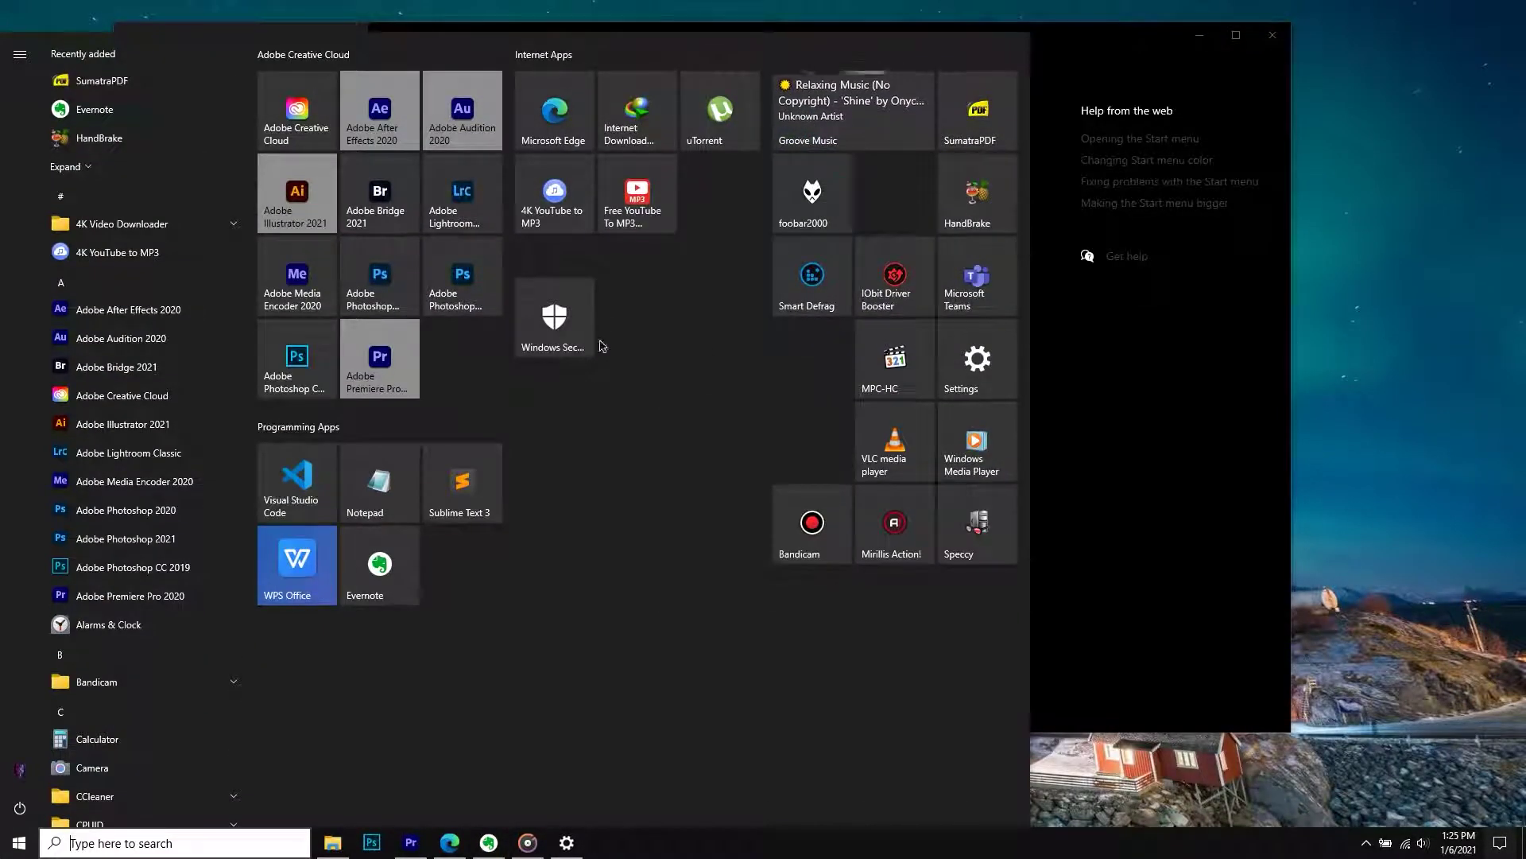
pyautogui.scroll(-6, 143, 308)
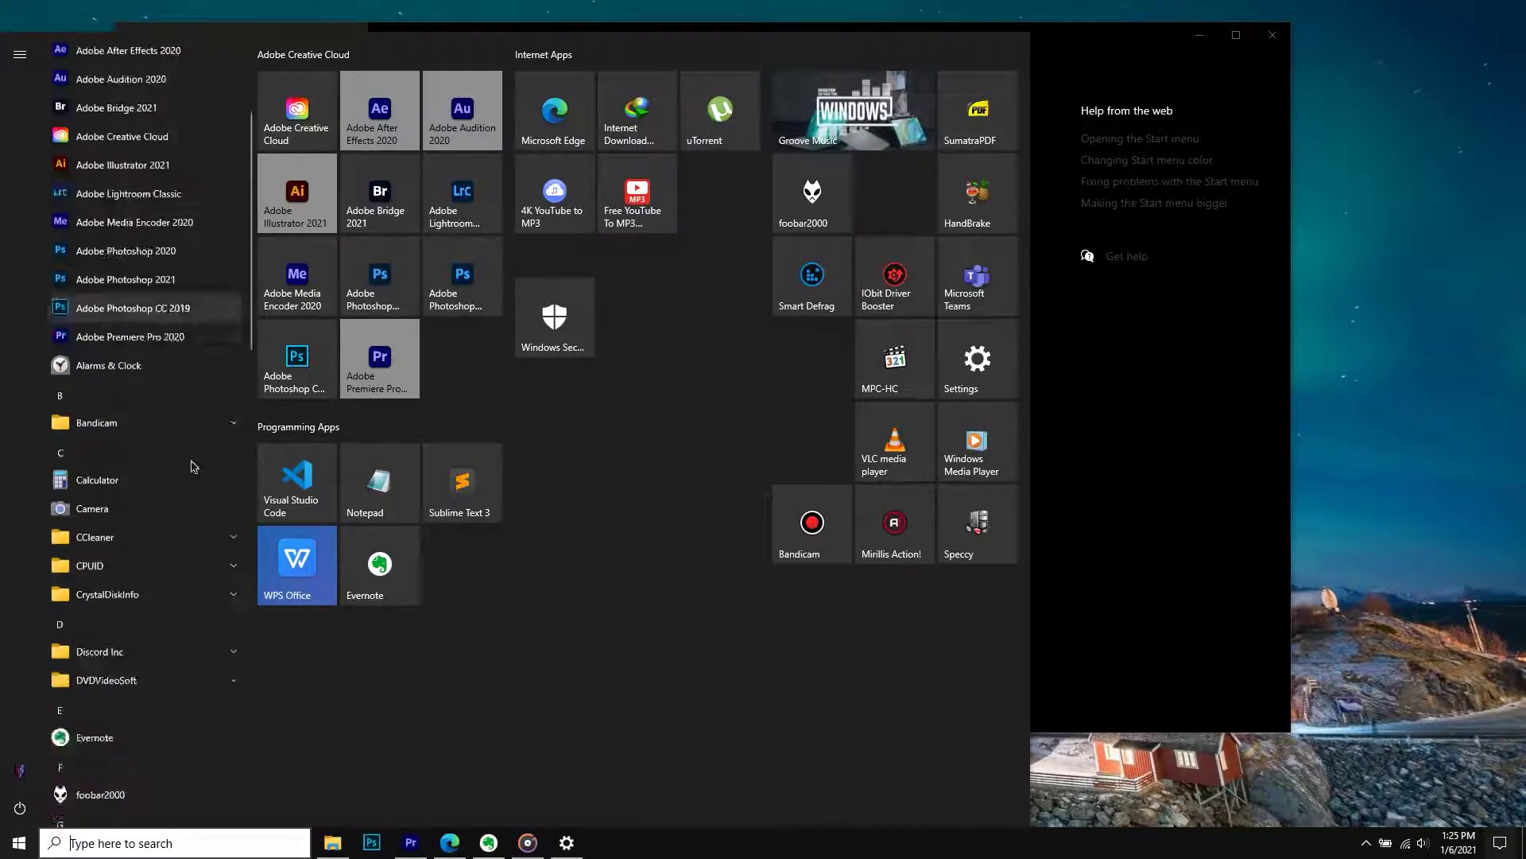
pyautogui.moveTo(94, 143); pyautogui.dragTo(895, 197)
# Place the Windows Security tile under Smart Defrag, and pin Task Manager to Start by searching for "task".
pyautogui.scroll(-5, 159, 436)
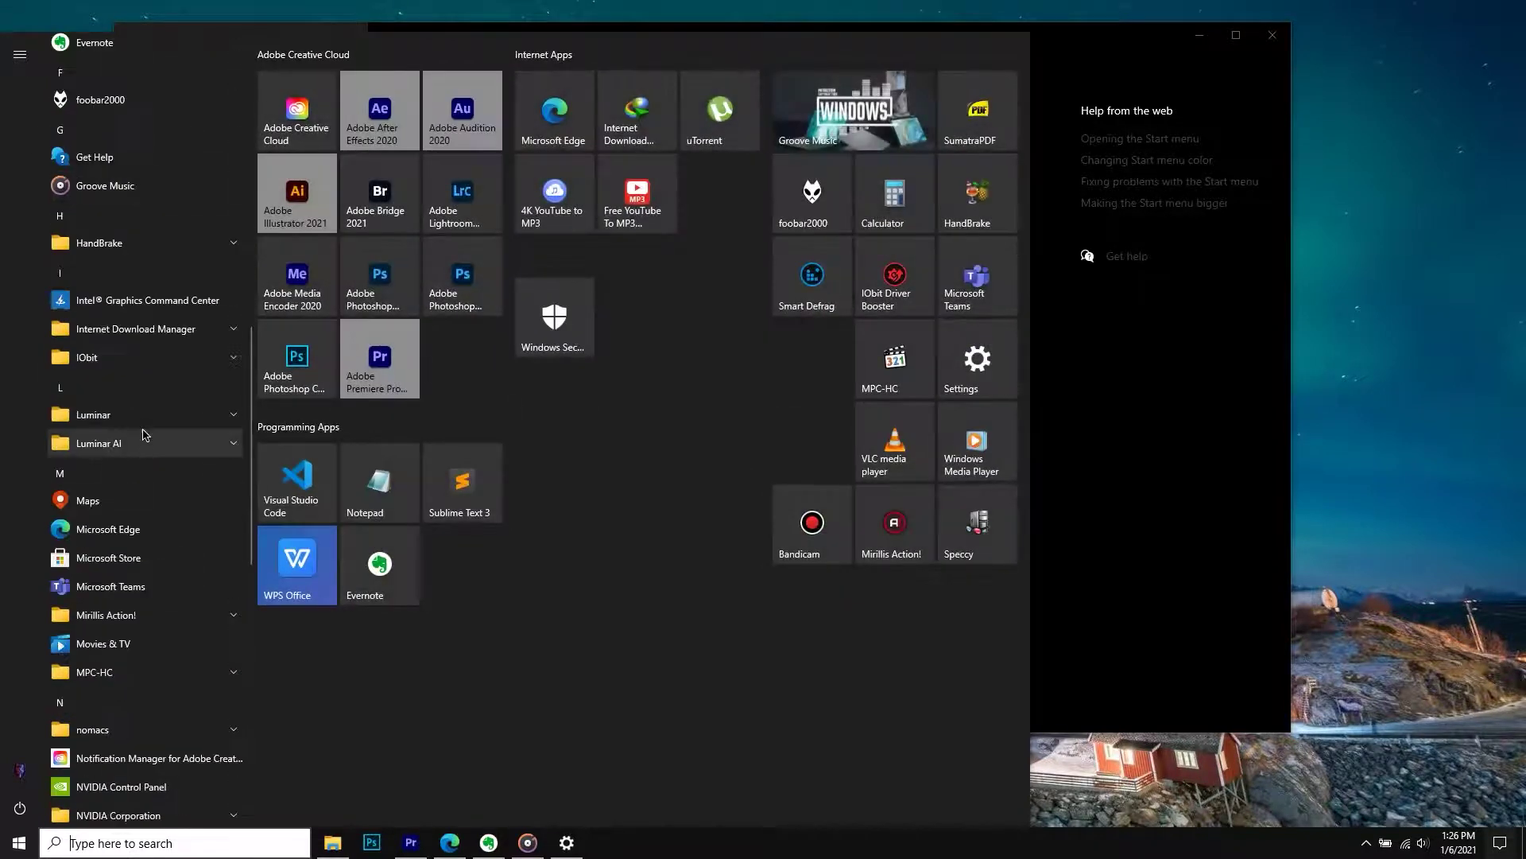
pyautogui.scroll(-7, 135, 441)
pyautogui.click(138, 454)
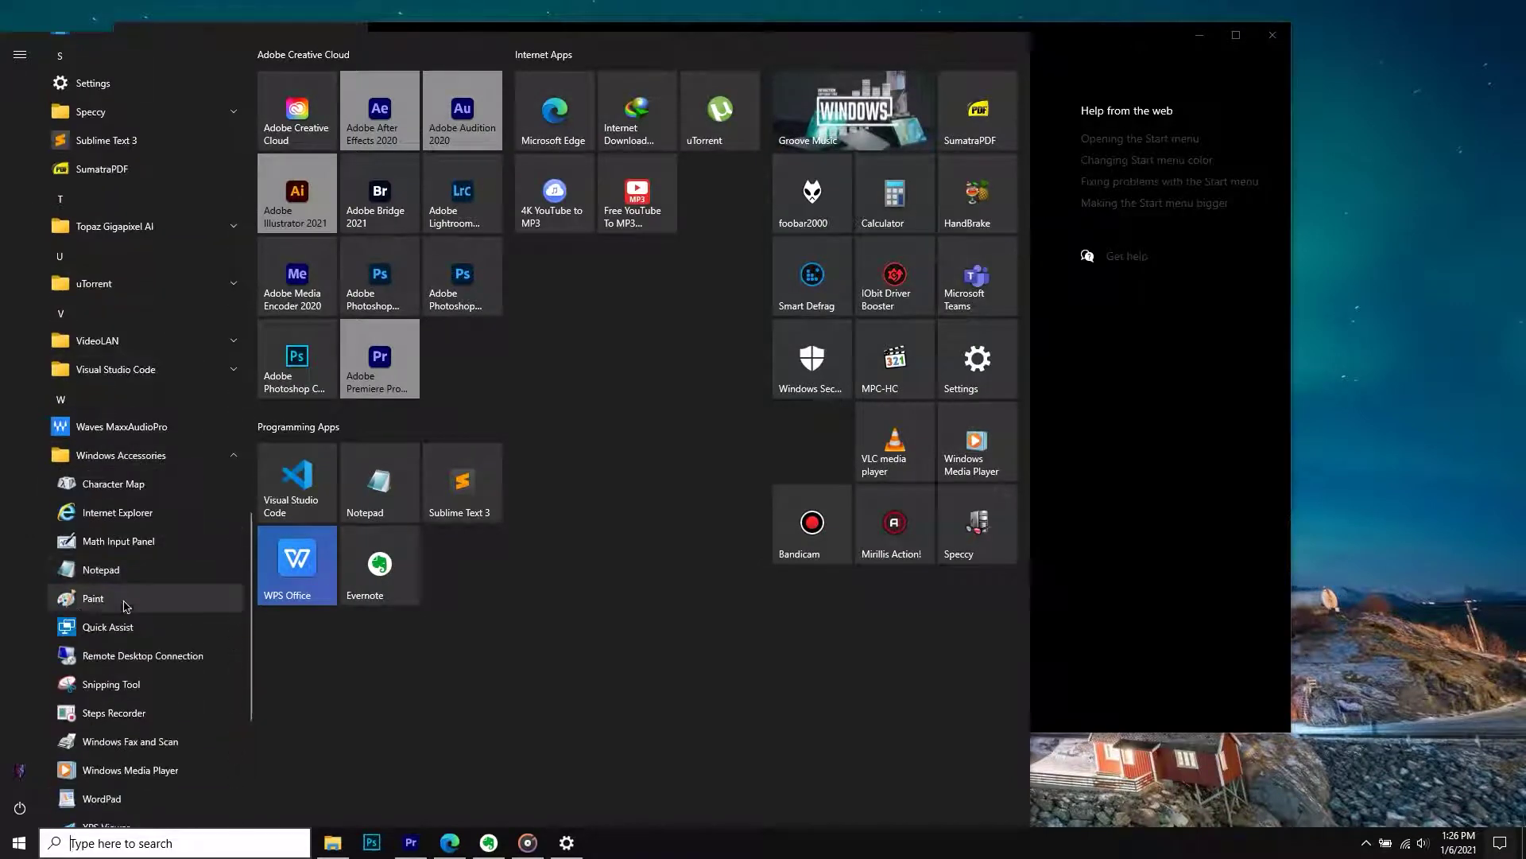
pyautogui.scroll(-5, 131, 556)
pyautogui.click(146, 483)
pyautogui.scroll(-5, 147, 493)
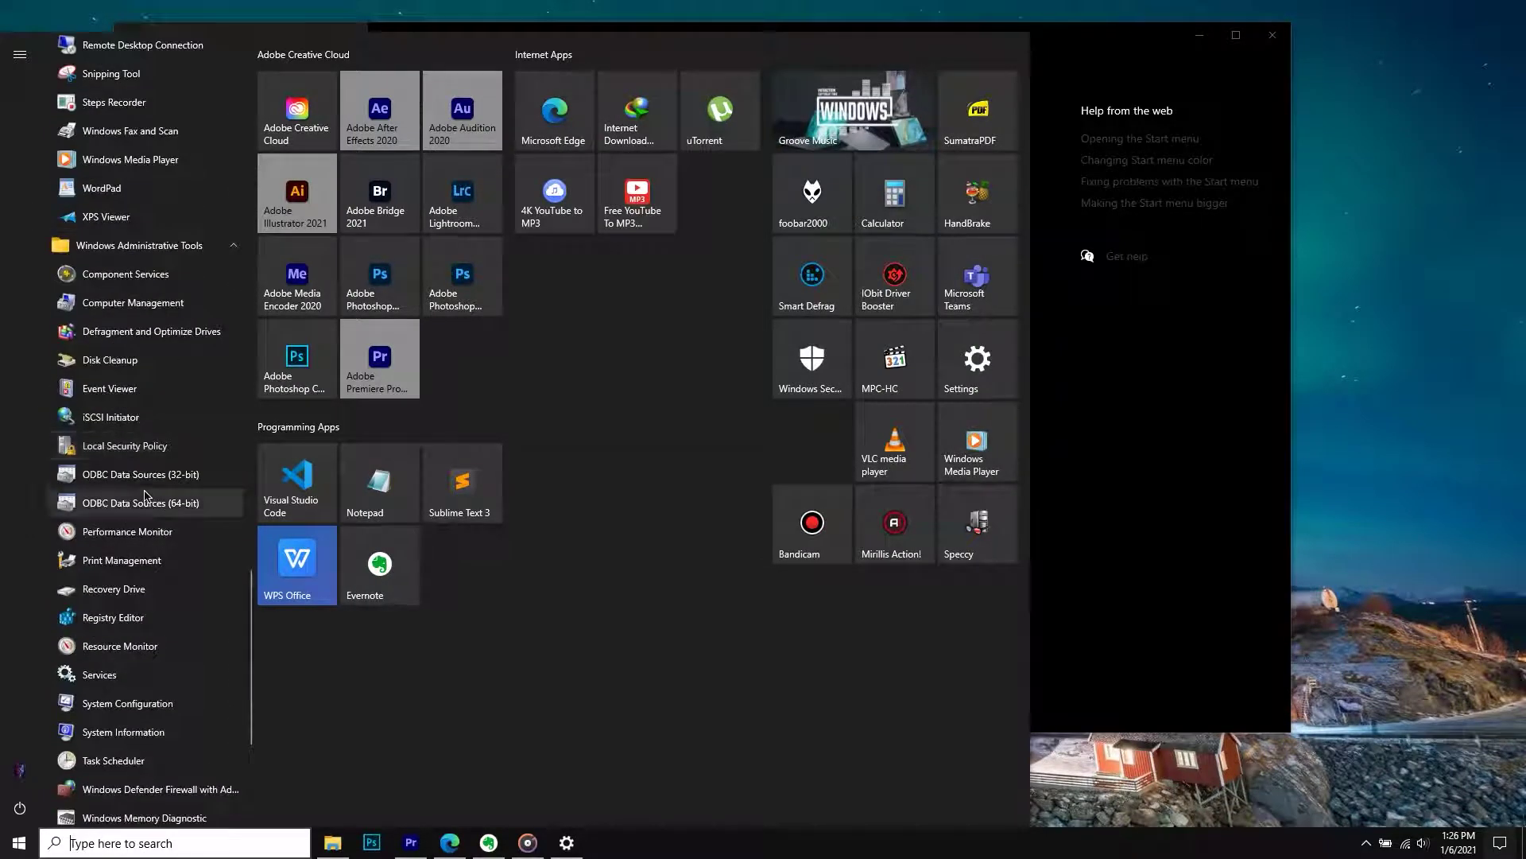
pyautogui.write('task')
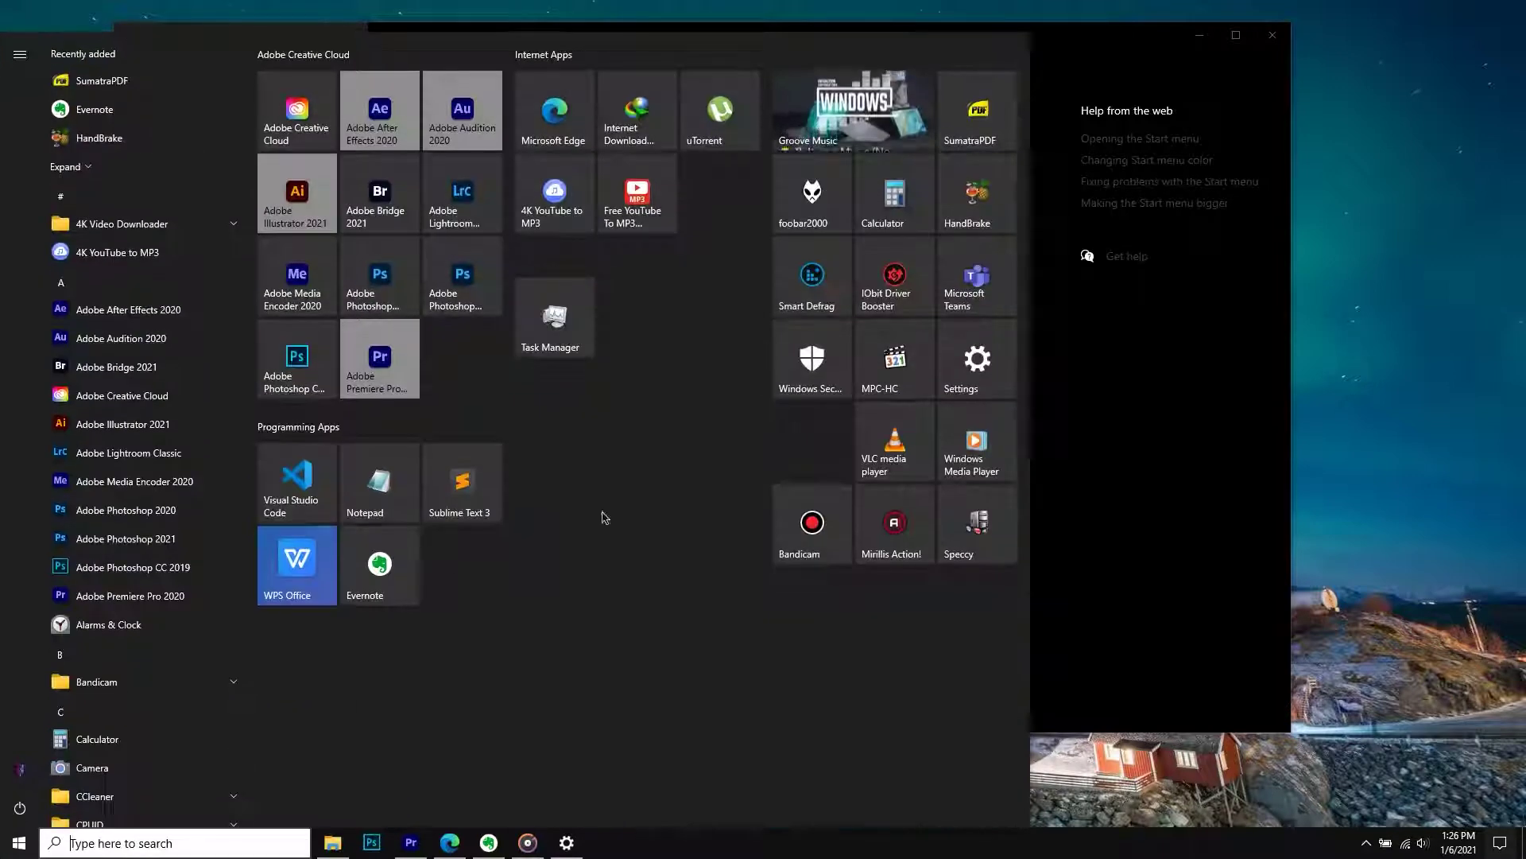
# Move the Task Manager tile below Windows Security and swap the Speccy and Bandicam tiles in the bottom row.
pyautogui.moveTo(579, 337); pyautogui.dragTo(837, 464)
pyautogui.moveTo(977, 537); pyautogui.dragTo(799, 536)
pyautogui.moveTo(819, 601); pyautogui.dragTo(970, 531)
# Move the whole Programming Apps group directly below the Internet Apps group.
pyautogui.moveTo(299, 426); pyautogui.dragTo(556, 263)
# Pin Luminar AI in a new group below Adobe Creative Cloud and name the group "Skylum & Topaz".
pyautogui.scroll(-10, 120, 346)
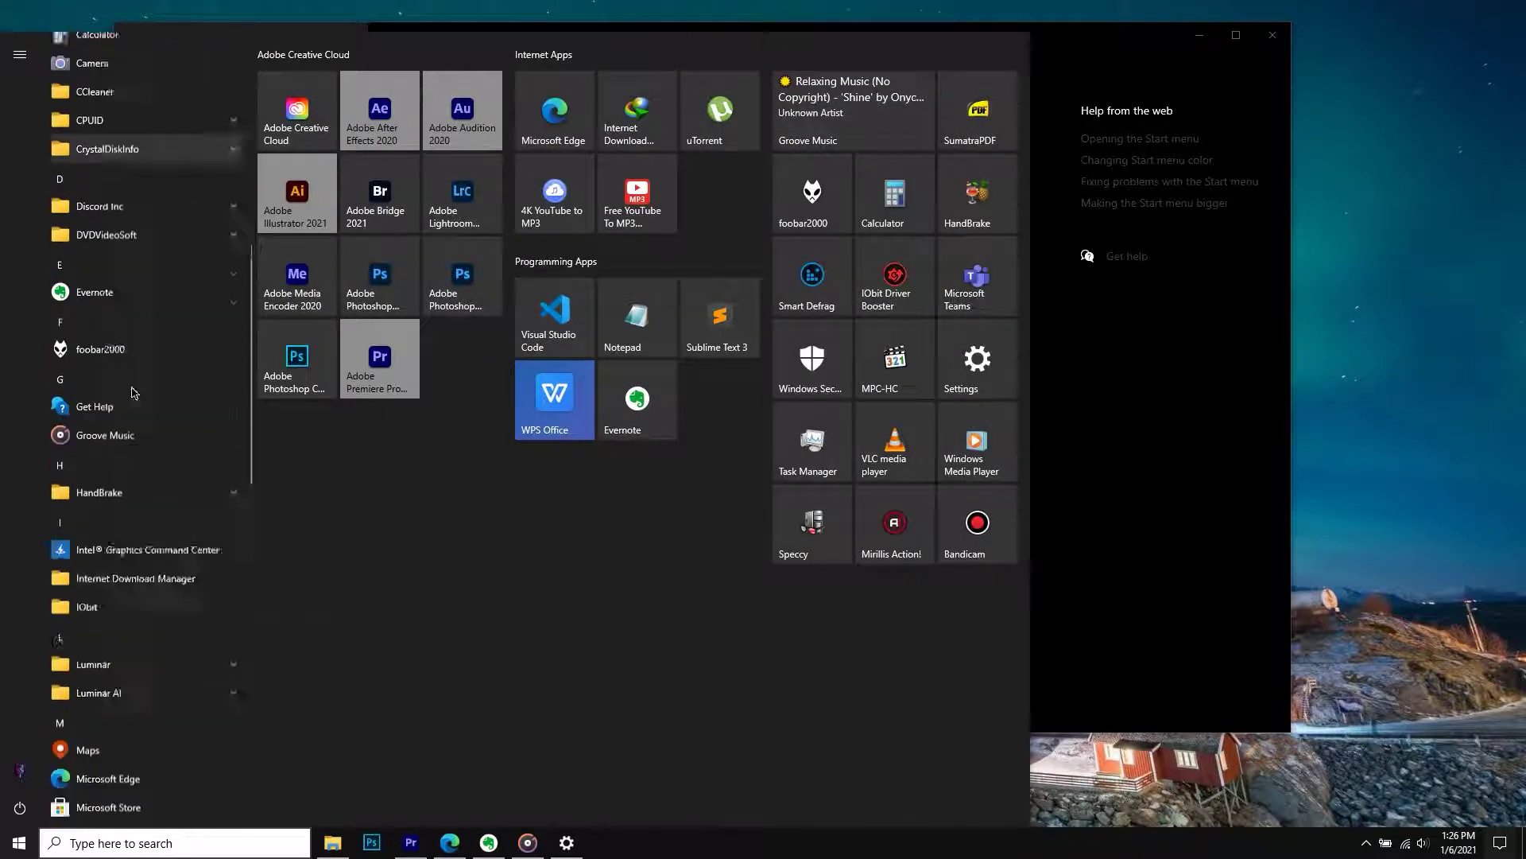
pyautogui.click(98, 562)
pyautogui.moveTo(105, 591); pyautogui.dragTo(348, 429)
pyautogui.click(347, 427)
pyautogui.write('O')
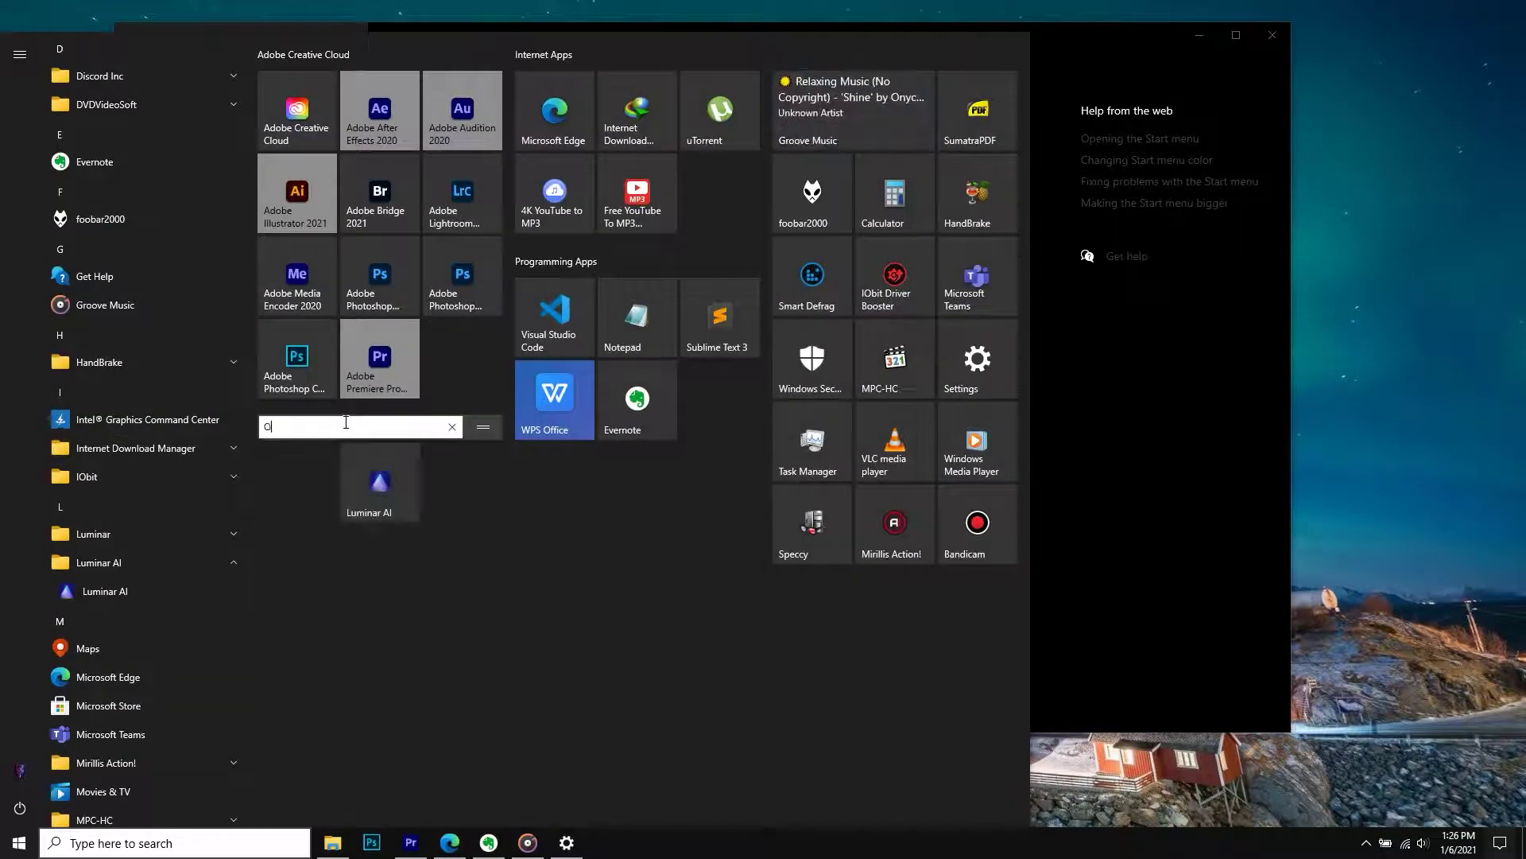
pyautogui.write('uylum & Topaz')
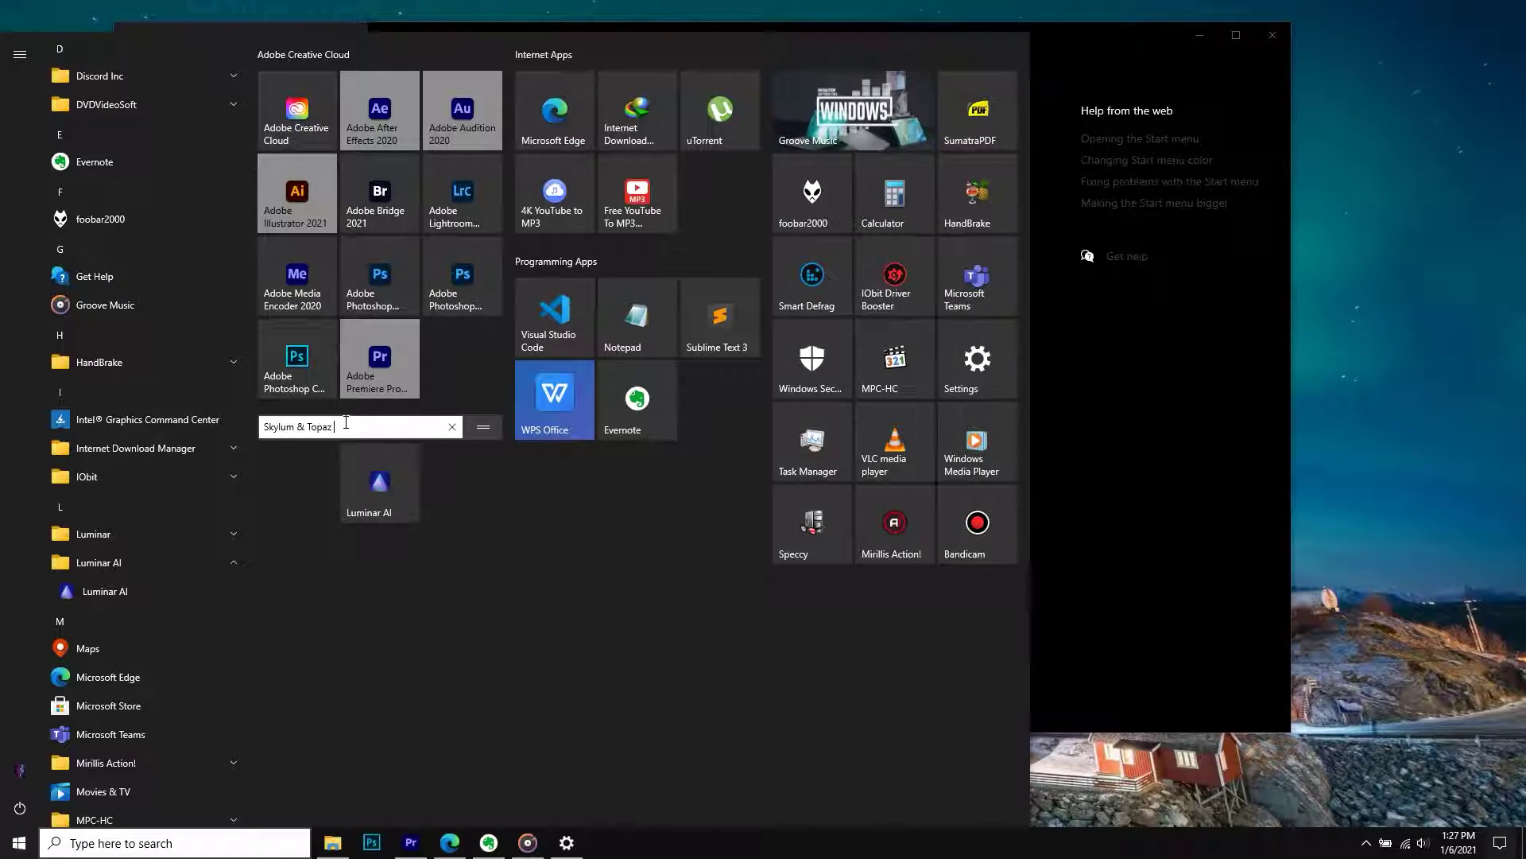
pyautogui.press('Return')
# Pin Luminar 4 from the Luminar folder beside Luminar AI in the Skylum & Topaz group.
pyautogui.click(143, 562)
pyautogui.click(148, 541)
pyautogui.moveTo(108, 562); pyautogui.dragTo(302, 482)
# Search for "topa", pin Topaz Gigapixel AI to Start and move its tile into the Skylum & Topaz group.
pyautogui.click(19, 843)
pyautogui.click(19, 843)
pyautogui.write('topa')
pyautogui.click(387, 323)
pyautogui.click(19, 842)
pyautogui.moveTo(813, 604); pyautogui.dragTo(464, 483)
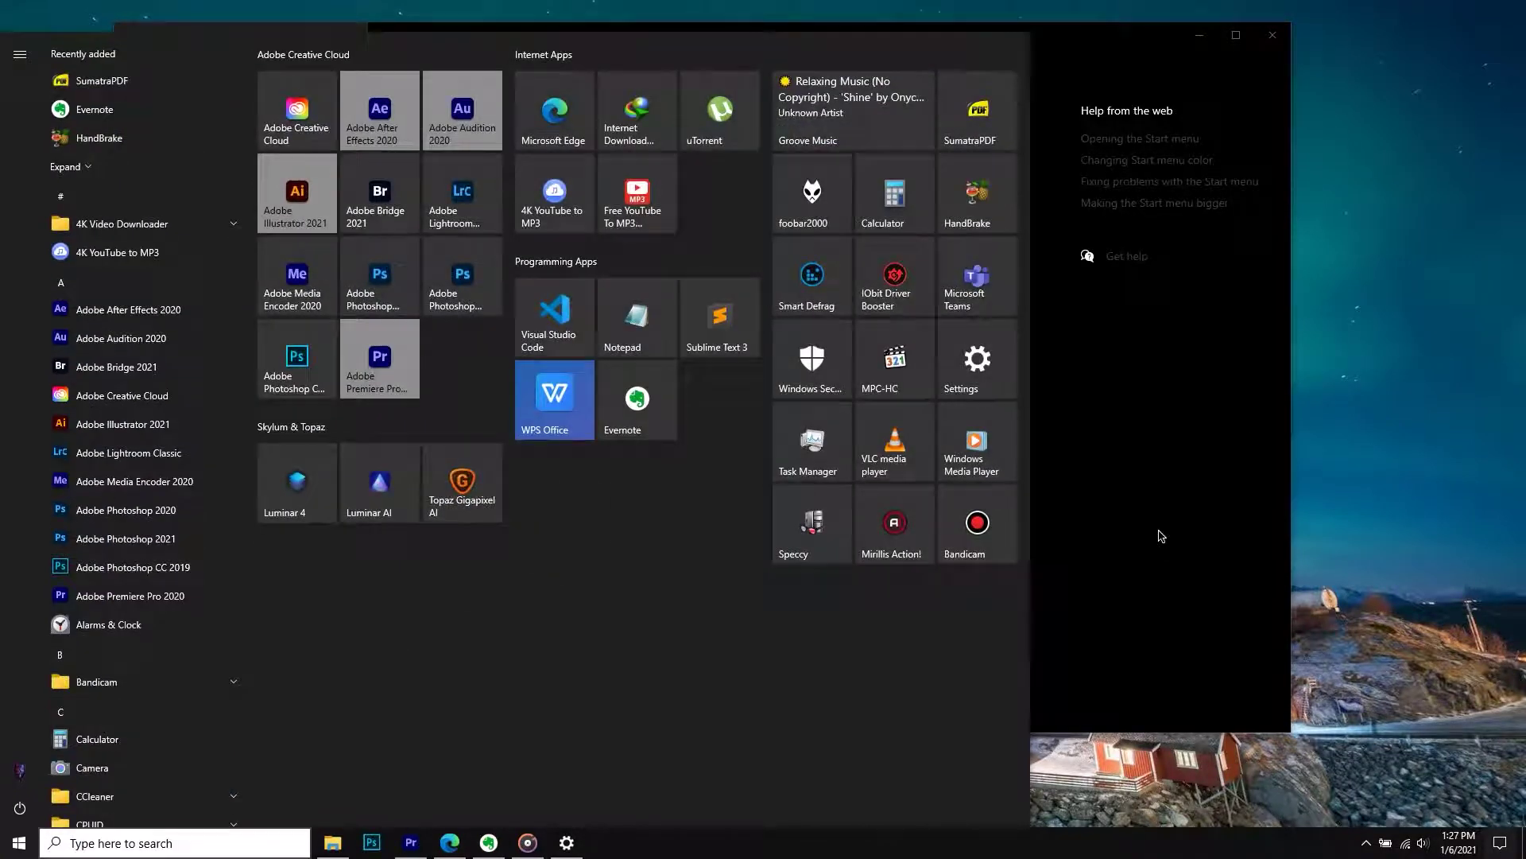
# Minimize the Settings window and reopen Start over the desktop to view the finished tile layout.
pyautogui.click(1161, 537)
pyautogui.click(1199, 35)
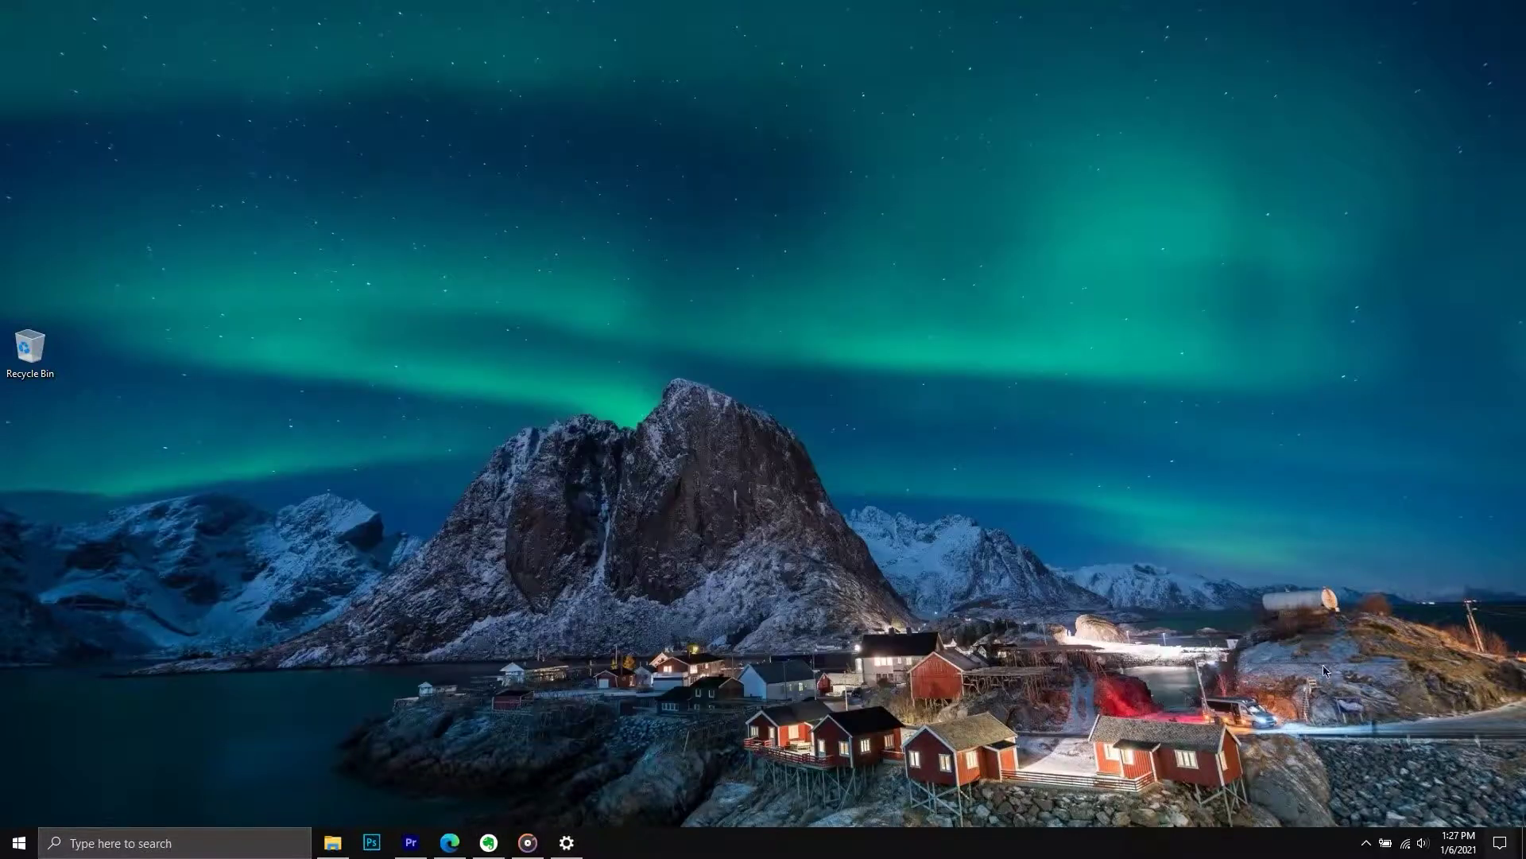
pyautogui.click(19, 843)
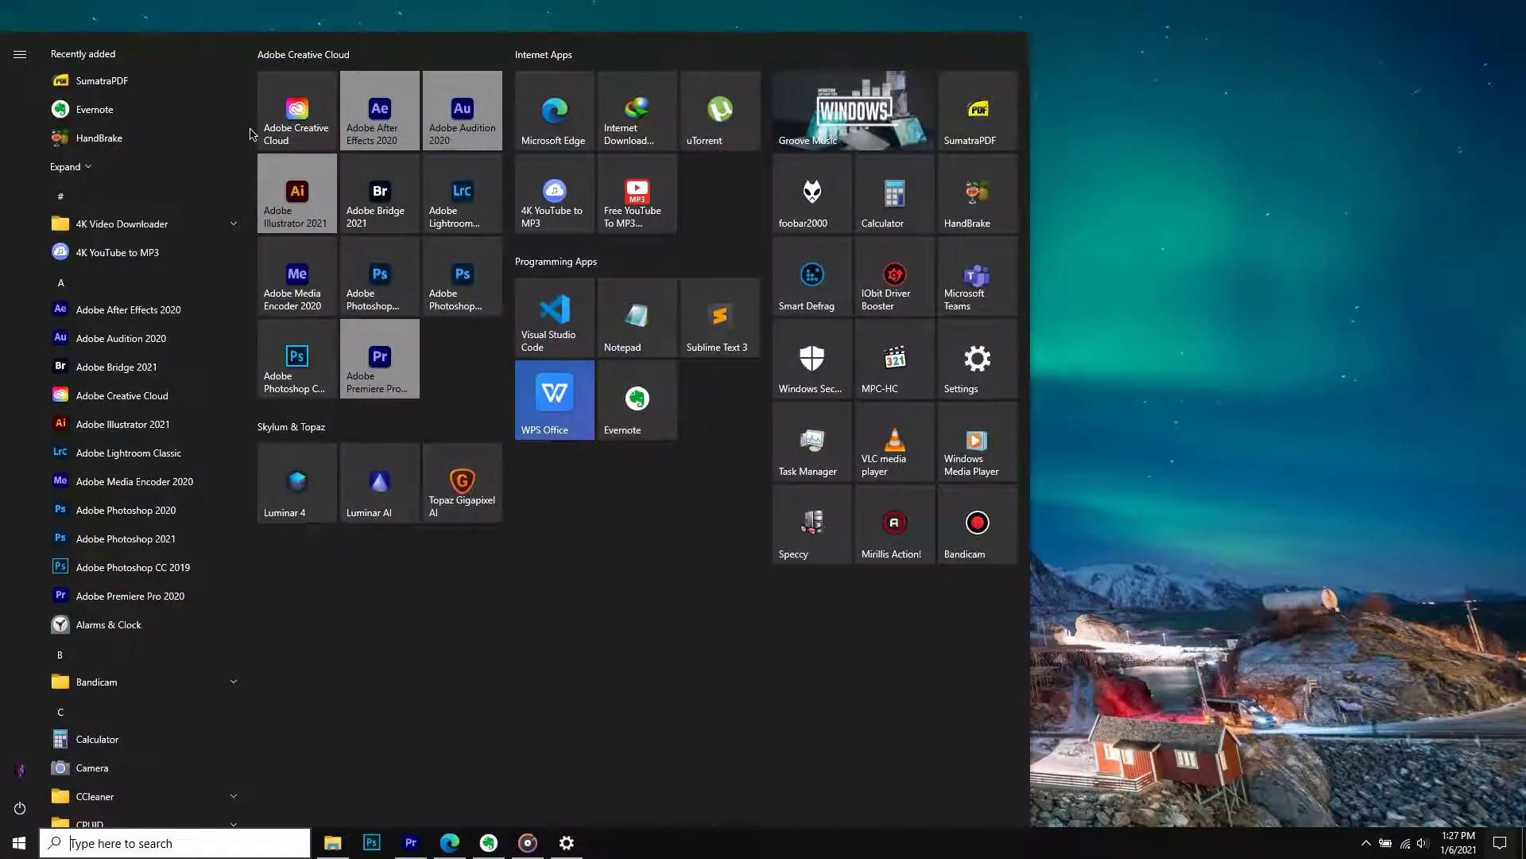